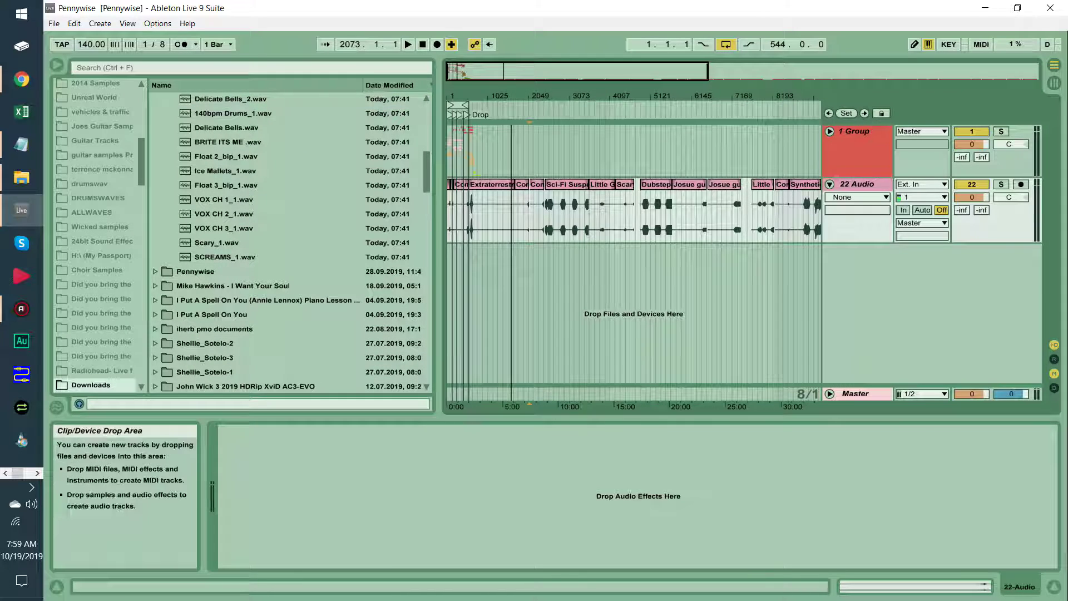
- Examine the tracks inside 1 Group along the song sections of the arrangement, with the browser narrowed and the group folded again
{"action": "left_click_drag", "start_coordinate": [439, 209], "coordinate": [213, 209]}
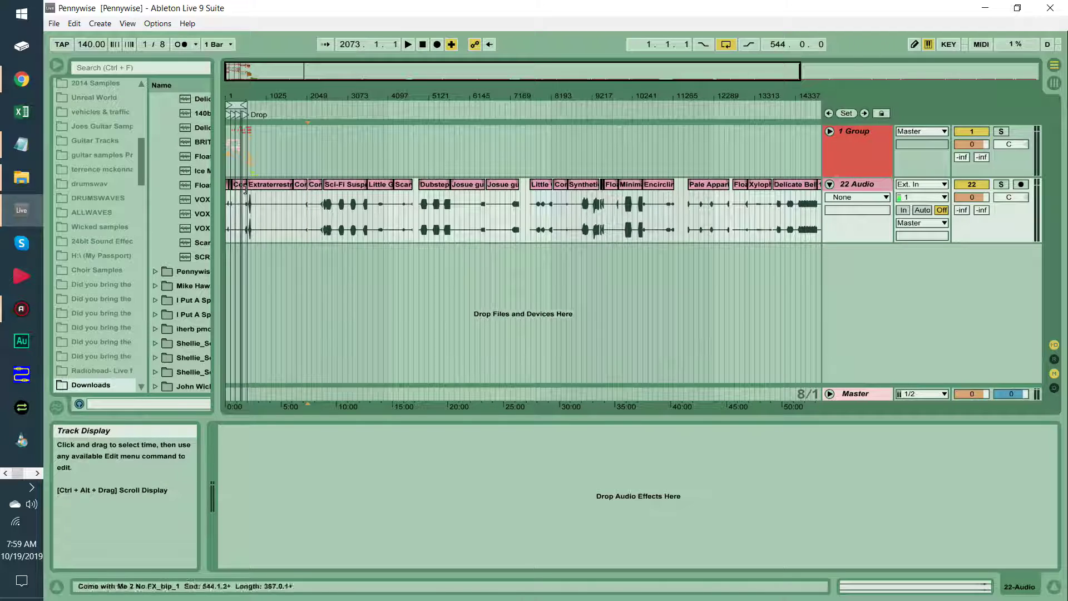
{"action": "left_click", "coordinate": [856, 191]}
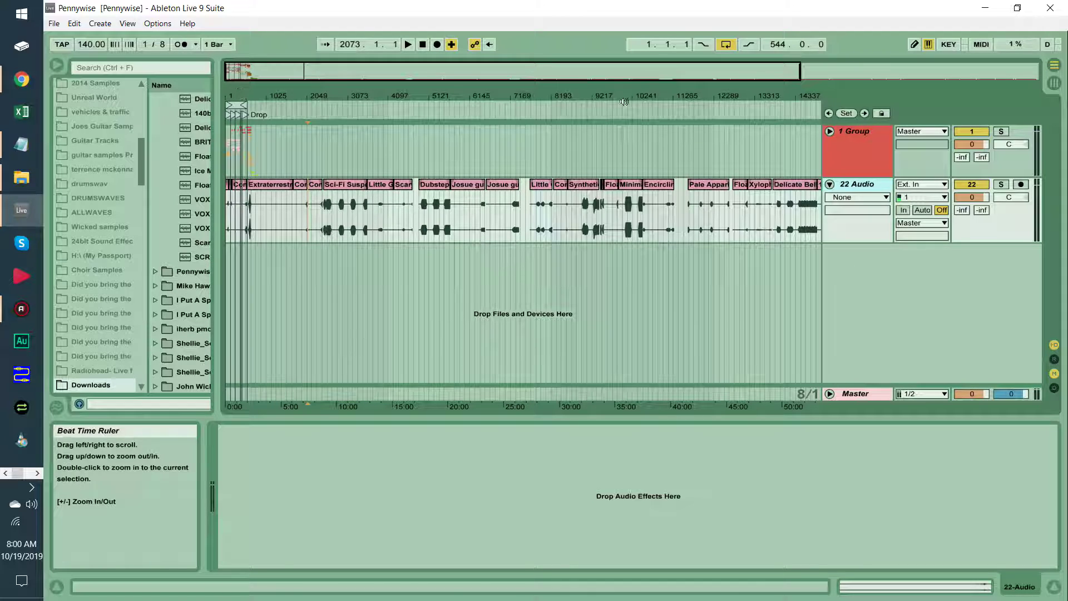
{"action": "left_click", "coordinate": [830, 131]}
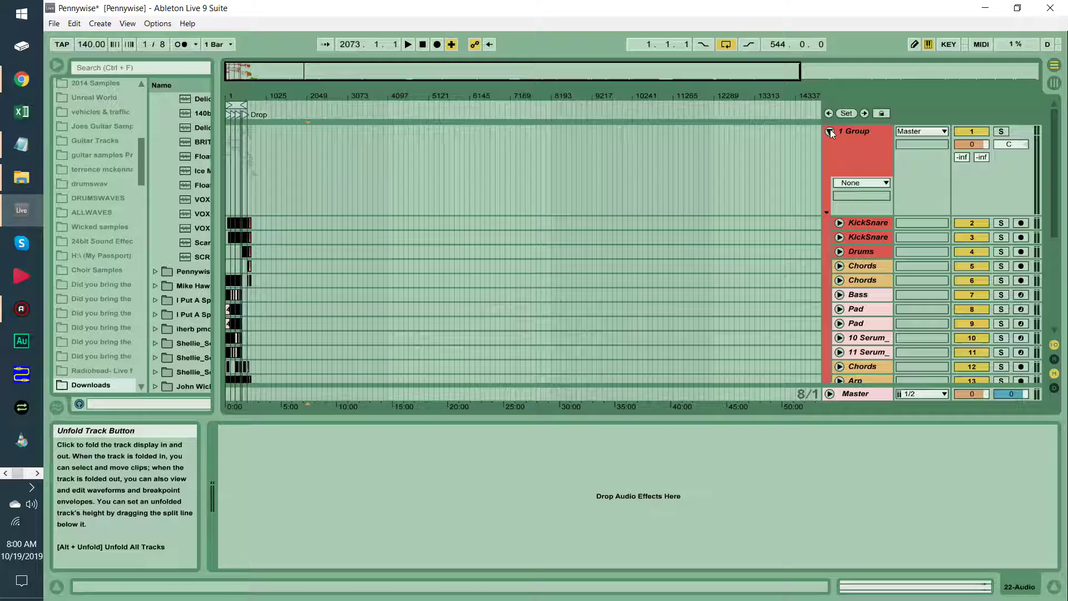
{"action": "left_click_drag", "start_coordinate": [234, 96], "coordinate": [445, 308]}
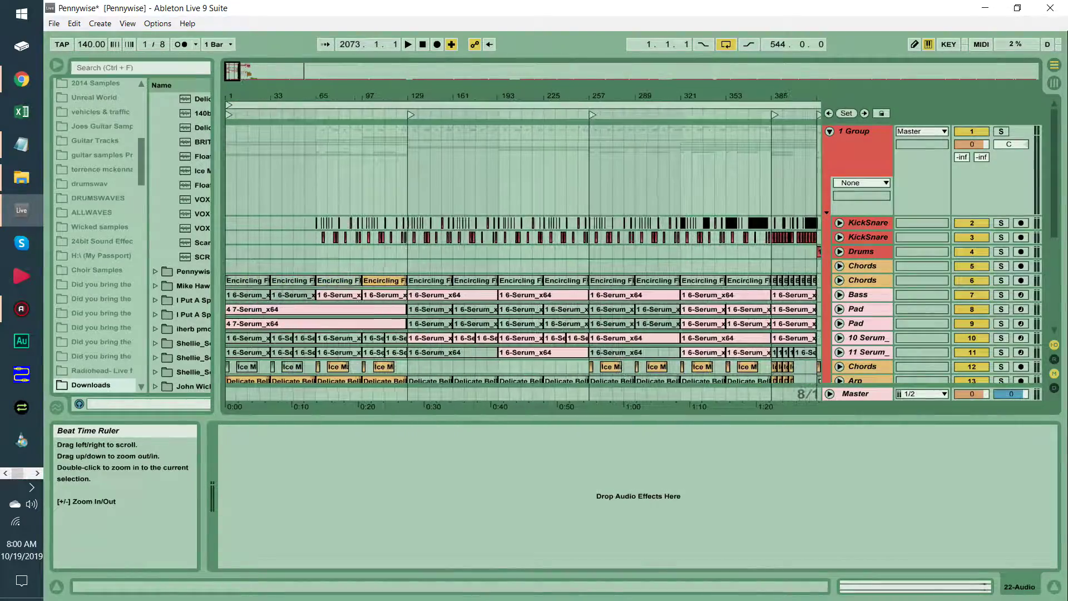
{"action": "scroll", "coordinate": [446, 310], "scroll_direction": "down", "scroll_amount": 5}
{"action": "scroll", "coordinate": [447, 310], "scroll_direction": "up", "scroll_amount": 5}
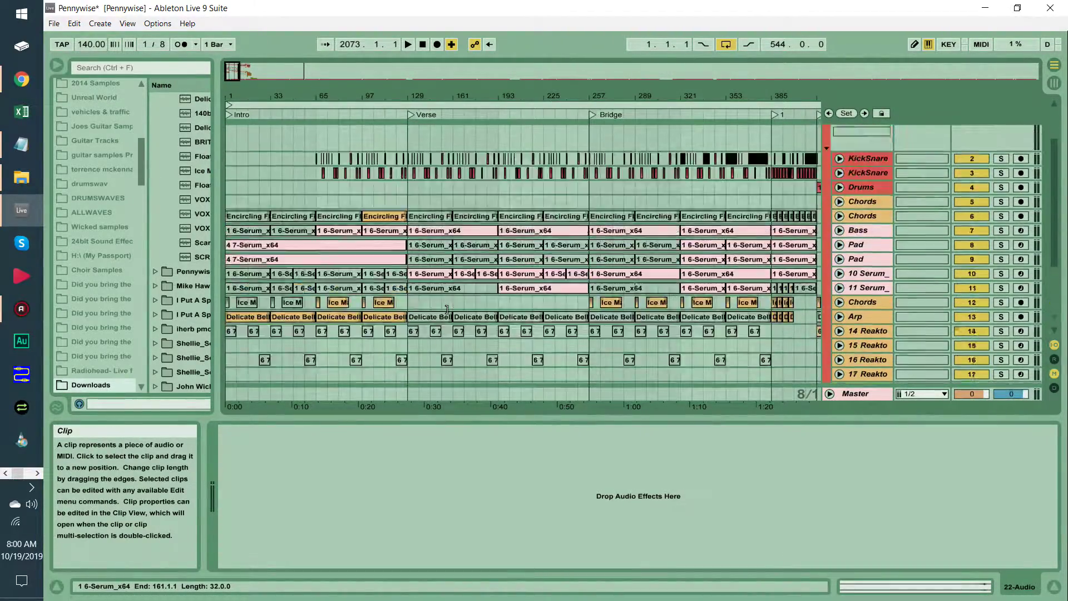
{"action": "left_click", "coordinate": [830, 131]}
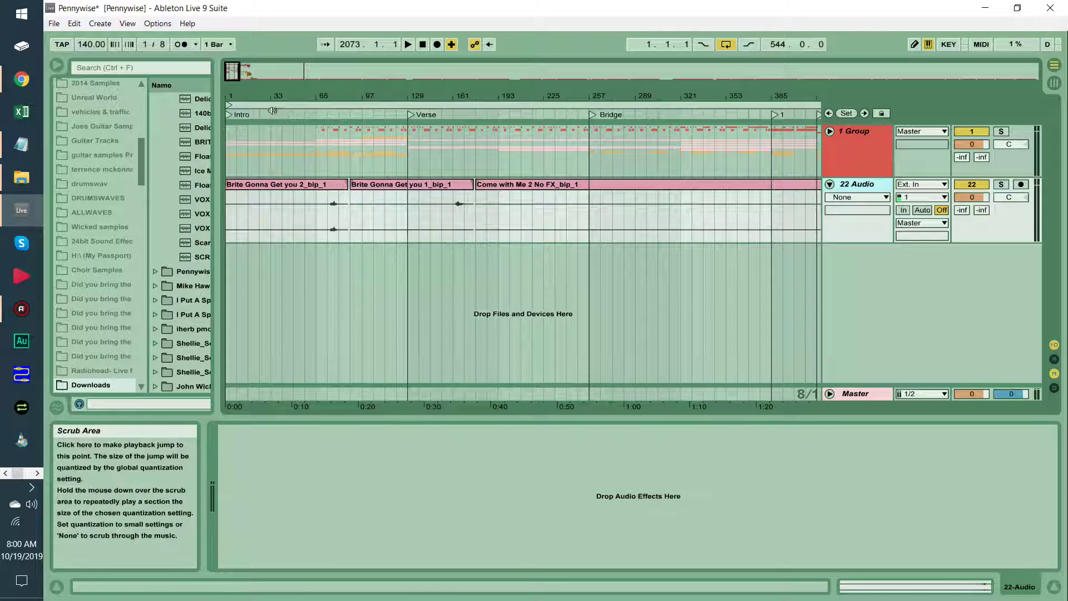
{"action": "left_click_drag", "start_coordinate": [284, 95], "coordinate": [254, 74]}
- Widen the browser and select the first five stem files in the NEW STEMS folder
{"action": "left_click_drag", "start_coordinate": [218, 264], "coordinate": [290, 266]}
{"action": "left_click", "coordinate": [216, 256]}
{"action": "scroll", "coordinate": [218, 252], "scroll_direction": "up", "scroll_amount": 1}
{"action": "scroll", "coordinate": [219, 252], "scroll_direction": "up", "scroll_amount": 6}
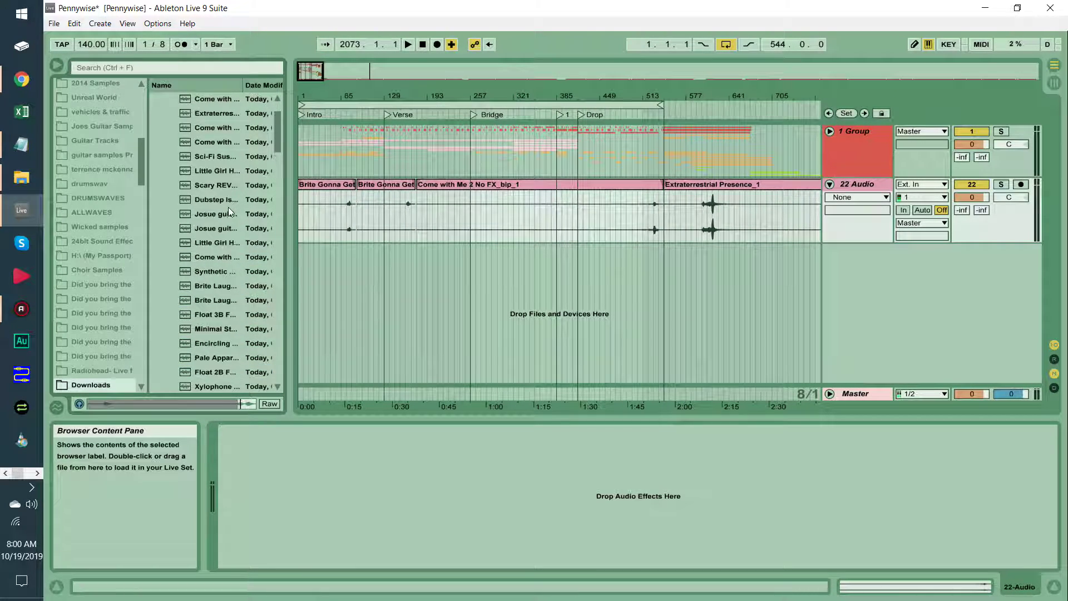
{"action": "left_click", "coordinate": [205, 126]}
{"action": "left_click", "coordinate": [206, 186], "text": "shift"}
{"action": "right_click", "coordinate": [206, 188]}
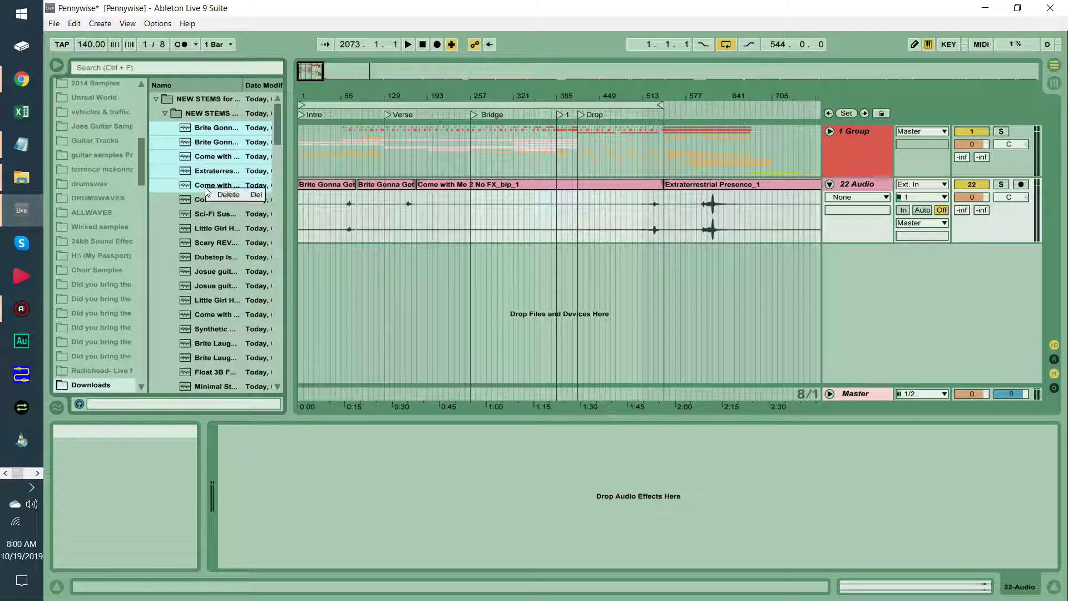
{"action": "key", "text": "Escape"}
- Add an audio track and move the Brite Gonna Get you 1_bip_1 clip onto it, starting at bar 1
{"action": "left_click", "coordinate": [401, 210]}
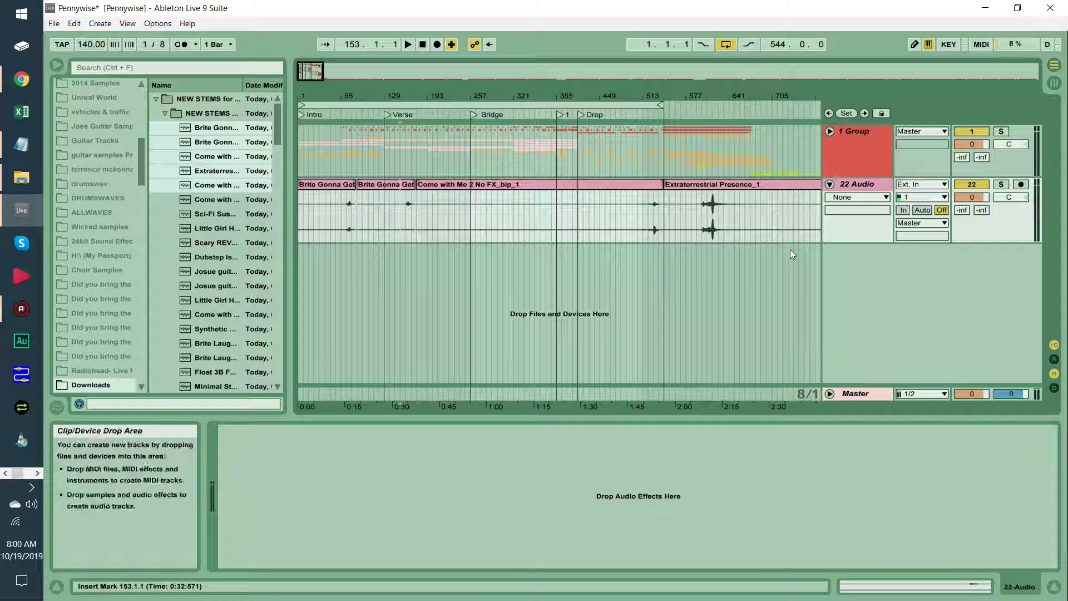
{"action": "left_click_drag", "start_coordinate": [385, 191], "coordinate": [303, 305]}
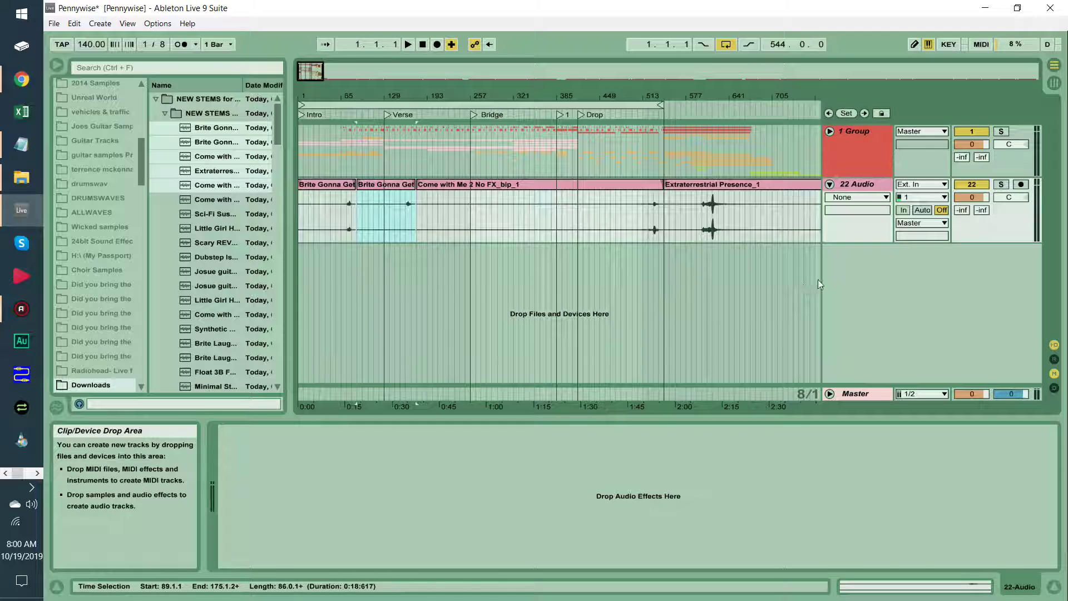
{"action": "right_click", "coordinate": [839, 272]}
{"action": "key", "text": "Escape"}
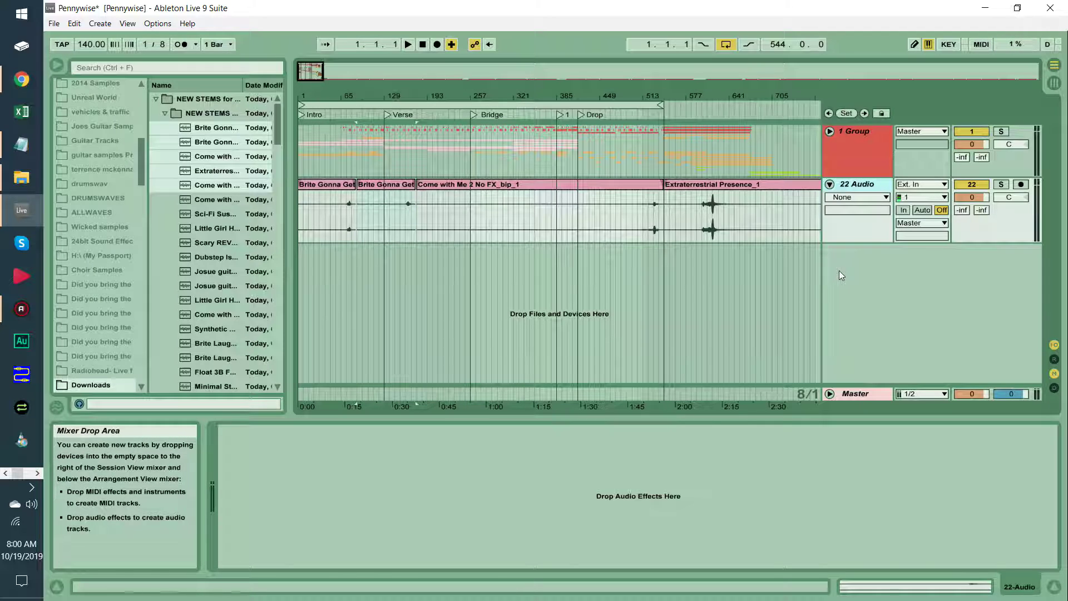
{"action": "key", "text": "ctrl+t"}
{"action": "left_click_drag", "start_coordinate": [374, 186], "coordinate": [309, 278]}
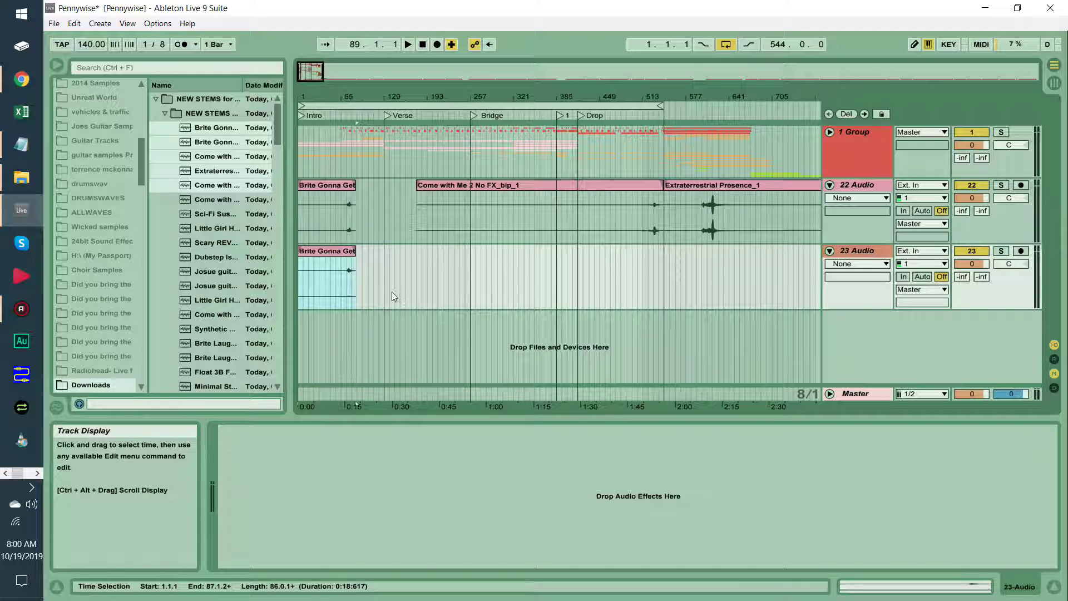
- Move the Come with Me 2 No FX_bip_1 and Extraterrestrial Presence_1 clips each to the start of its own new audio track
{"action": "key", "text": "ctrl+t"}
{"action": "left_click_drag", "start_coordinate": [458, 185], "coordinate": [337, 358]}
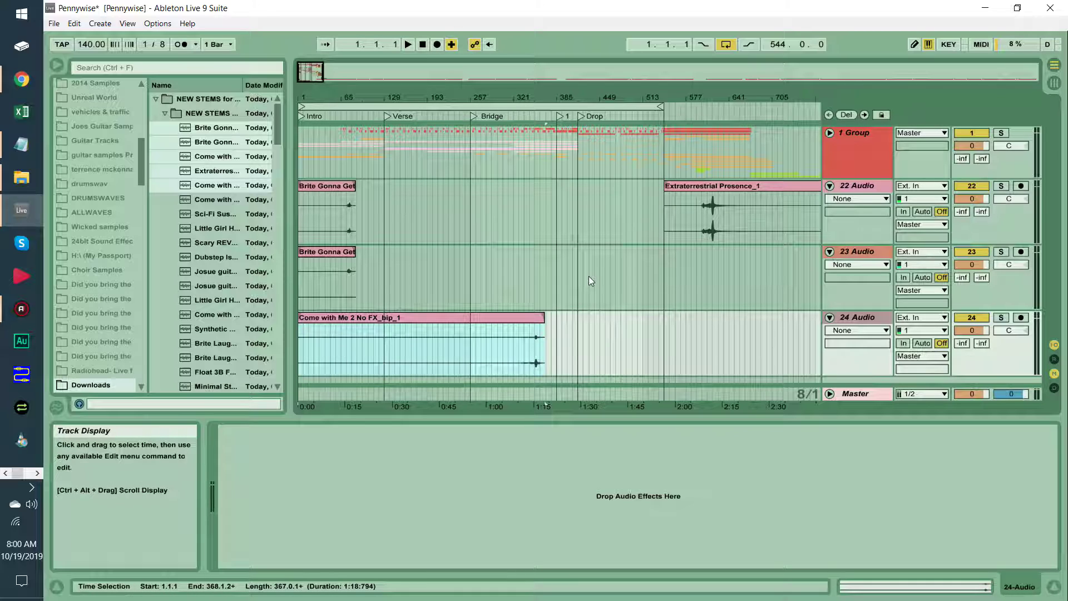
{"action": "key", "text": "ctrl+t"}
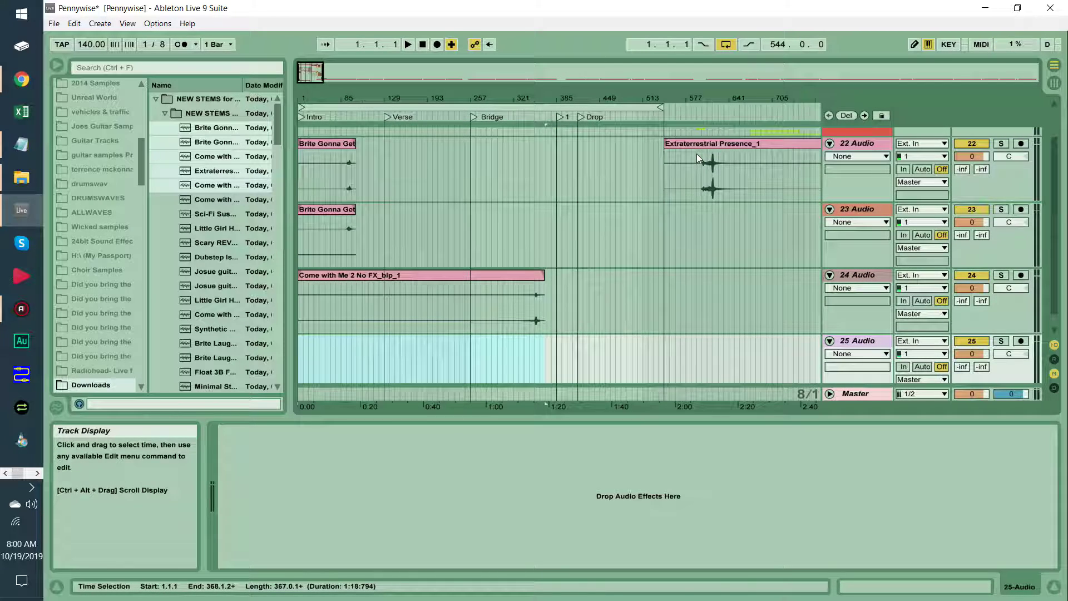
{"action": "left_click_drag", "start_coordinate": [698, 147], "coordinate": [334, 363]}
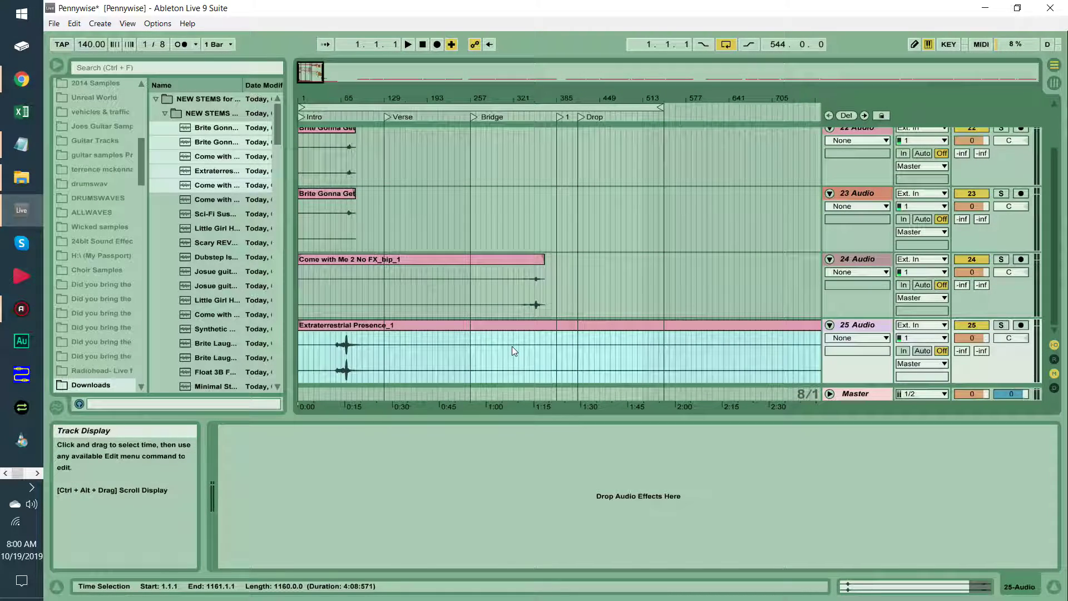
- Add another audio track and move the first remaining Come with Me clip from 22 Audio to its start
{"action": "key", "text": "ctrl+t"}
{"action": "left_click_drag", "start_coordinate": [588, 96], "coordinate": [587, 53]}
{"action": "scroll", "coordinate": [459, 264], "scroll_direction": "up", "scroll_amount": 5}
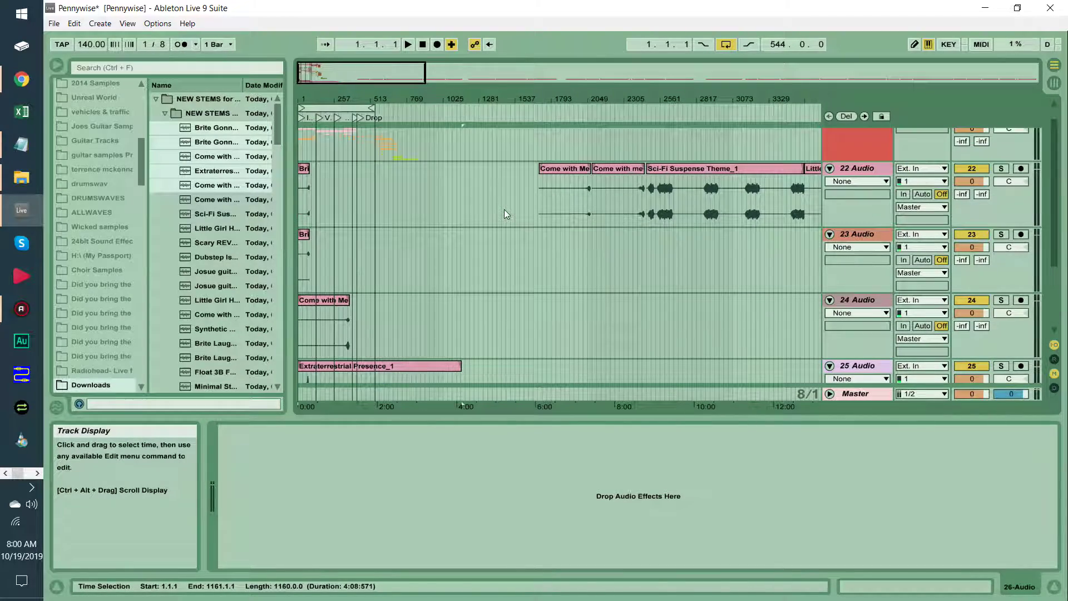
{"action": "left_click_drag", "start_coordinate": [564, 168], "coordinate": [325, 343]}
{"action": "scroll", "coordinate": [470, 283], "scroll_direction": "up", "scroll_amount": 1}
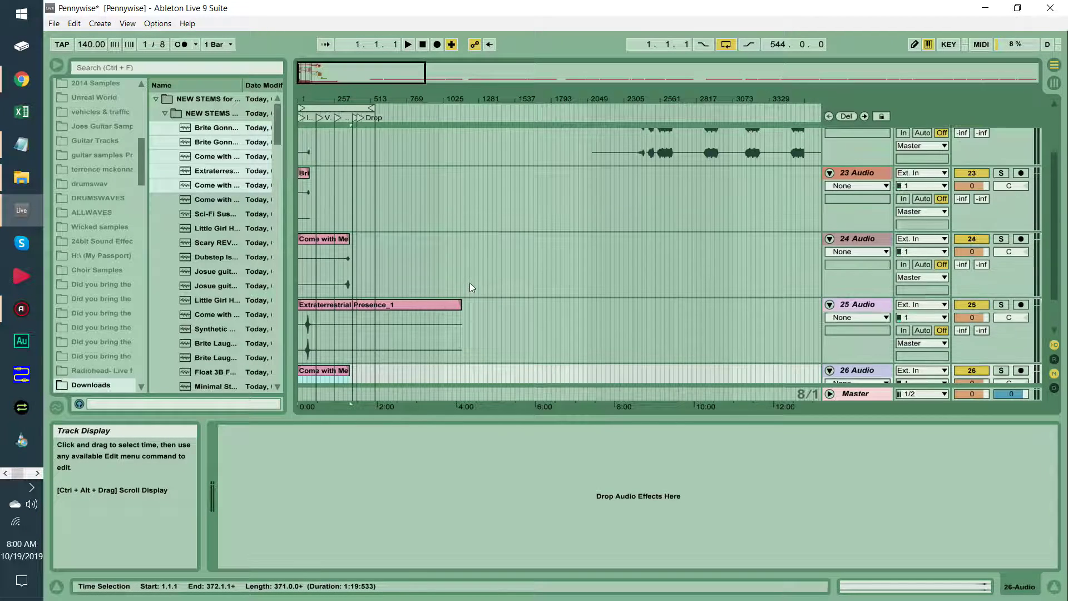
{"action": "scroll", "coordinate": [470, 282], "scroll_direction": "up", "scroll_amount": 1}
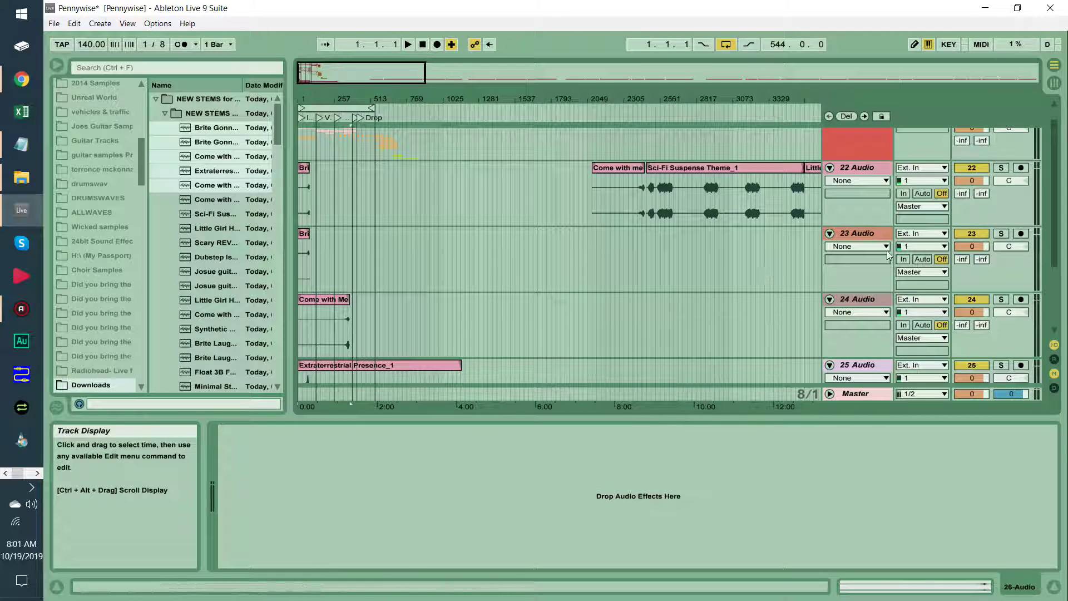
- Fold 1 Group and all the audio tracks so that each audio track takes a single compact row
{"action": "key", "text": "ctrl+a"}
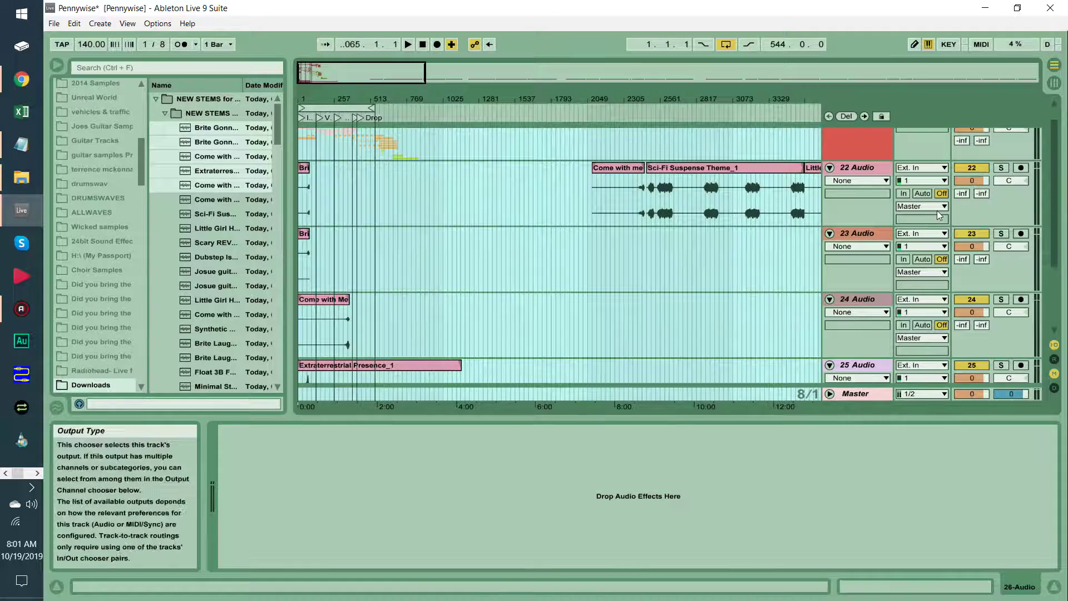
{"action": "left_click", "coordinate": [829, 166]}
{"action": "left_click", "coordinate": [859, 184]}
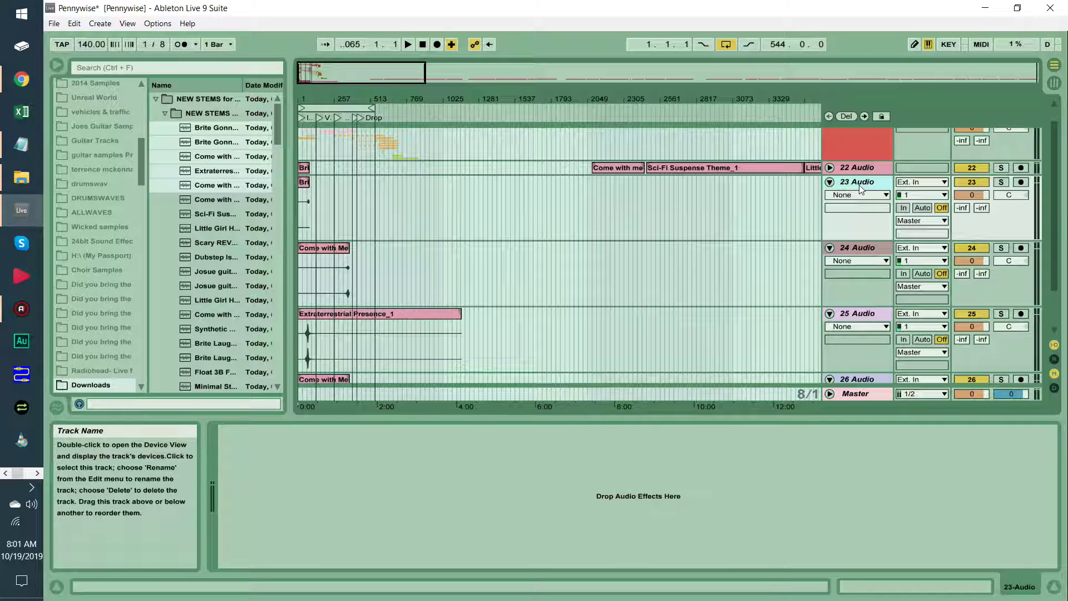
{"action": "left_click", "coordinate": [829, 167]}
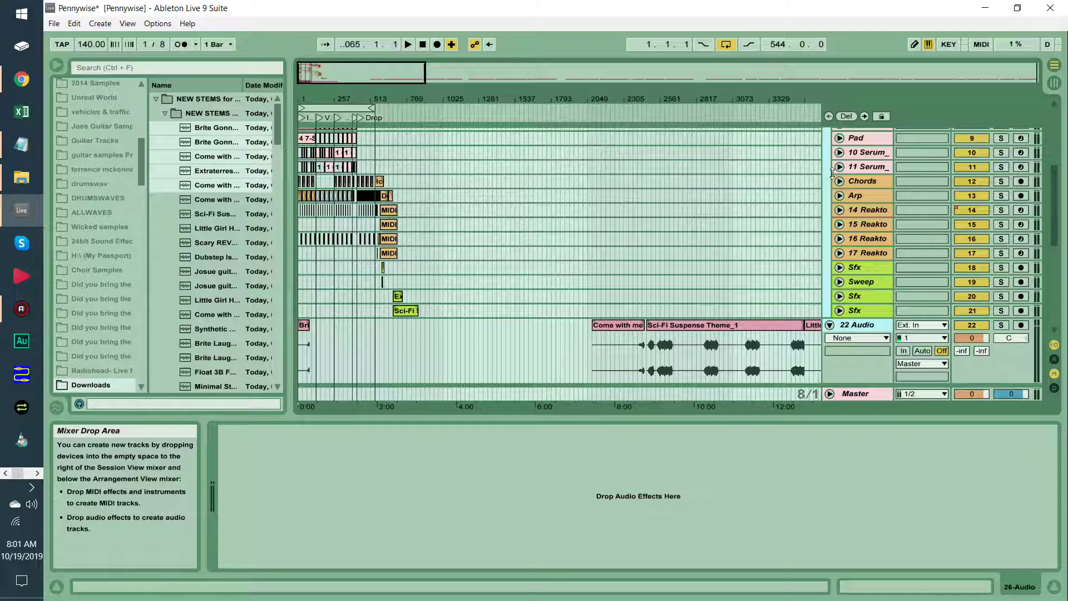
{"action": "left_click", "coordinate": [829, 325], "text": "alt"}
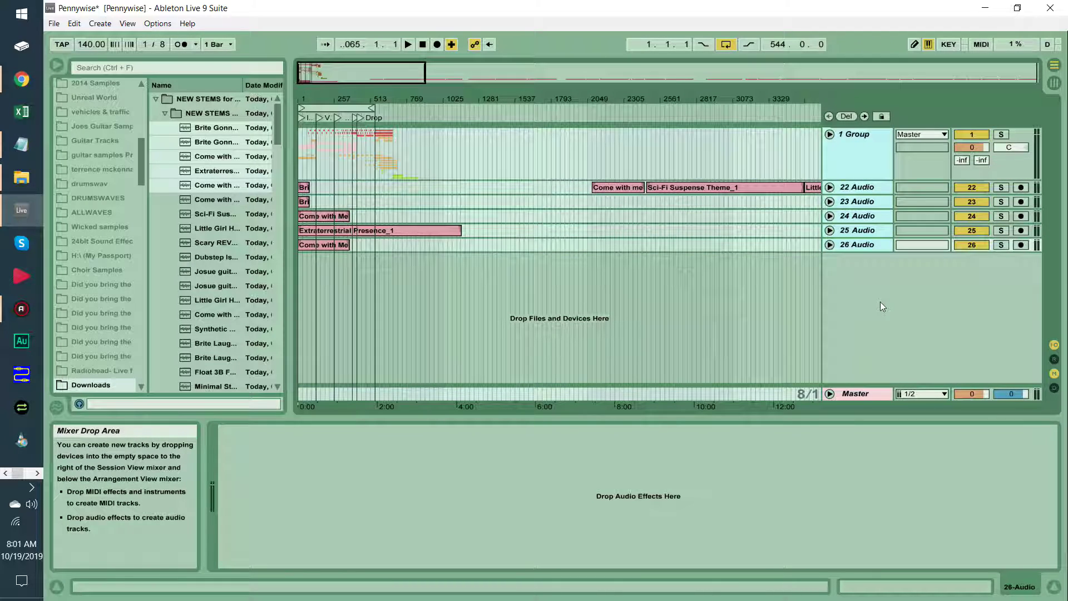
- Move the remaining Come with me clip and Sci-Fi Suspense Theme_1 each to bar 1 of its own new audio track, folding both tracks
{"action": "key", "text": "ctrl+t"}
{"action": "left_click_drag", "start_coordinate": [611, 186], "coordinate": [312, 292]}
{"action": "left_click", "coordinate": [629, 308]}
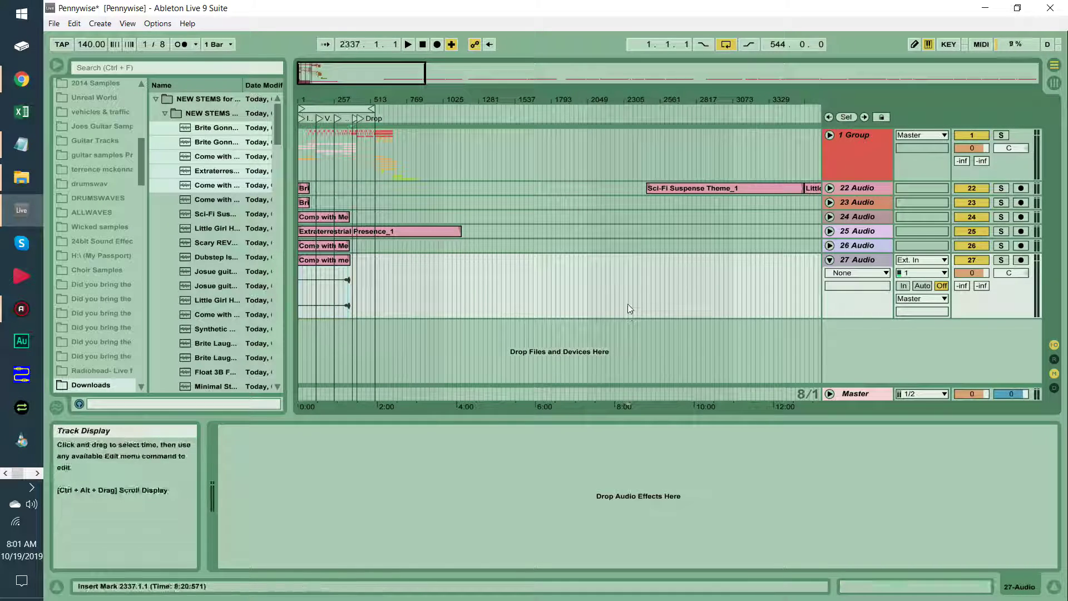
{"action": "key", "text": "ctrl+t"}
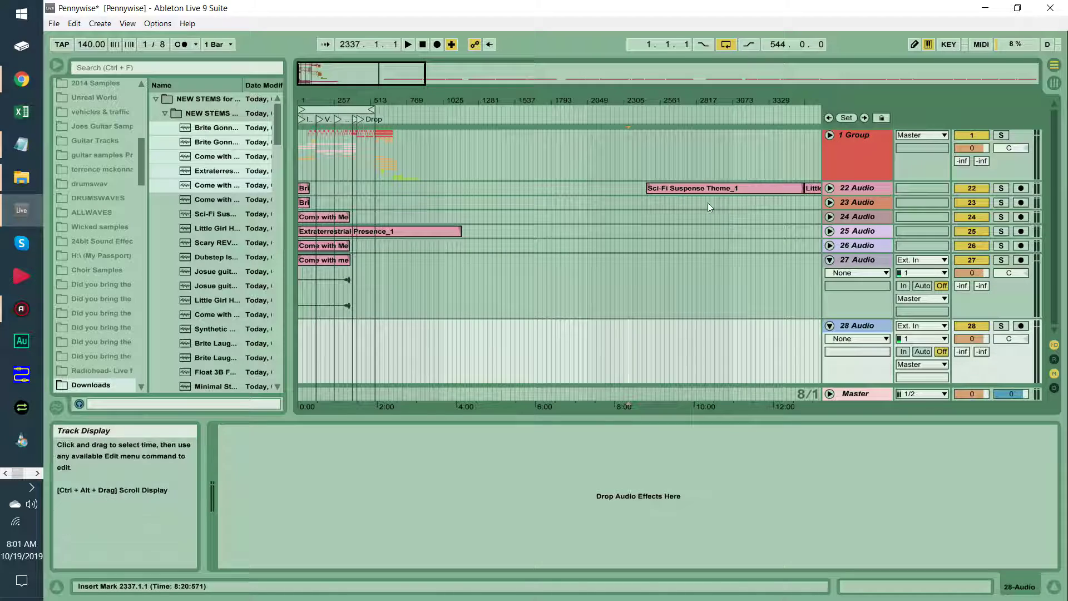
{"action": "left_click_drag", "start_coordinate": [713, 188], "coordinate": [355, 361]}
{"action": "left_click", "coordinate": [830, 261]}
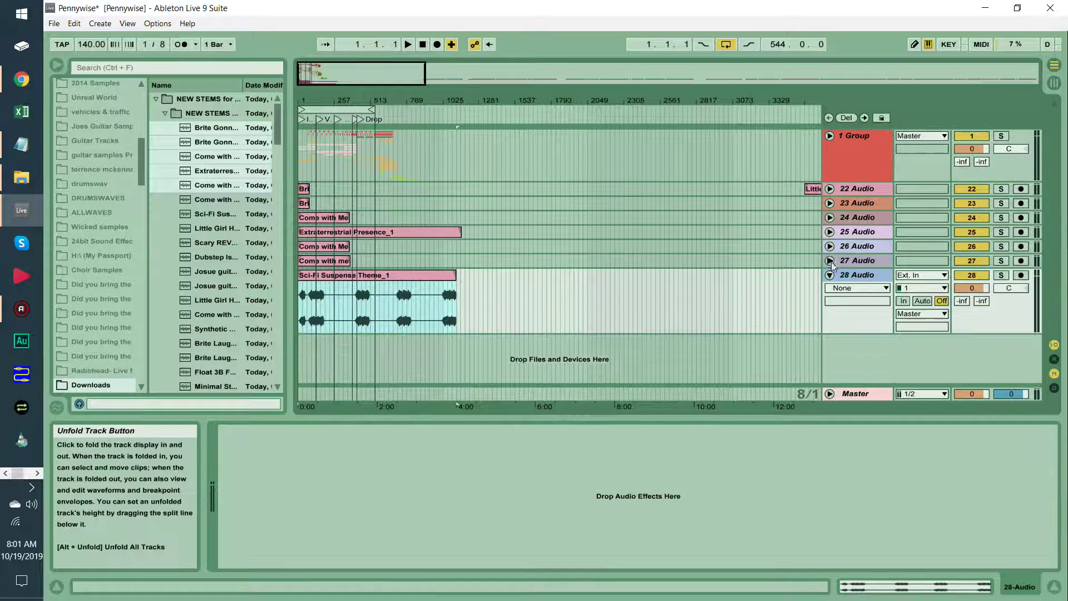
{"action": "left_click", "coordinate": [832, 273]}
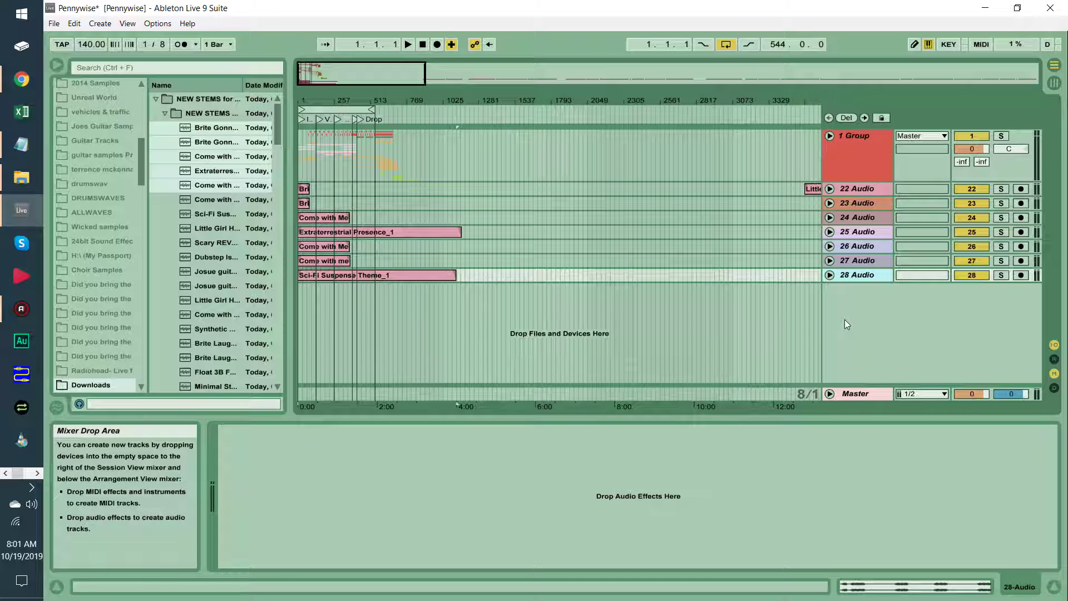
- Move Little Girl Humming 2_1 and the following Scary clip each to bar 1 of its own new audio track, folding both tracks
{"action": "key", "text": "ctrl+t"}
{"action": "left_click_drag", "start_coordinate": [812, 189], "coordinate": [301, 345]}
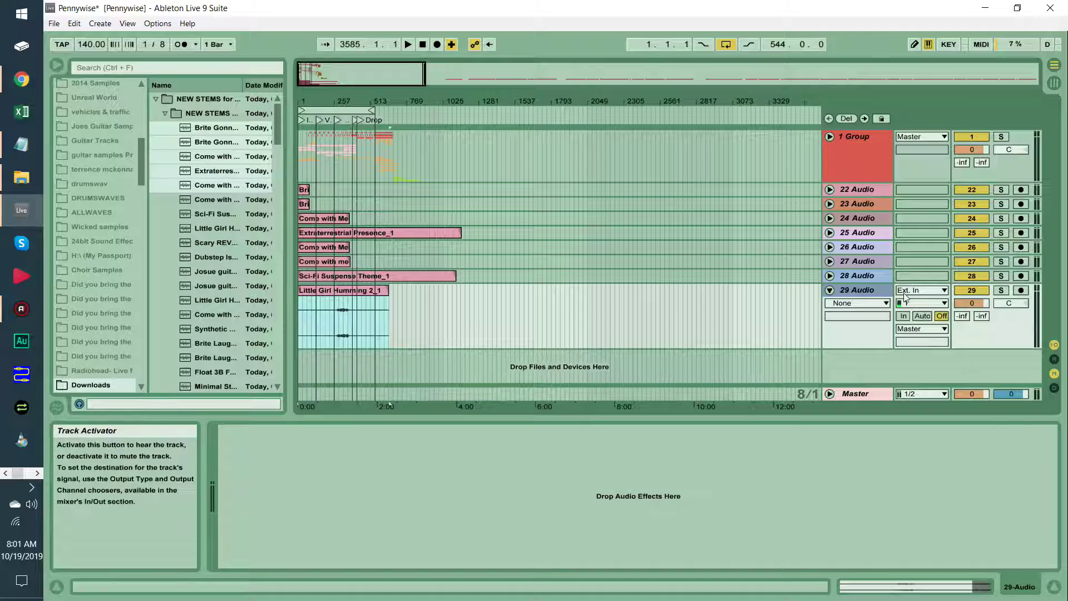
{"action": "left_click", "coordinate": [830, 292]}
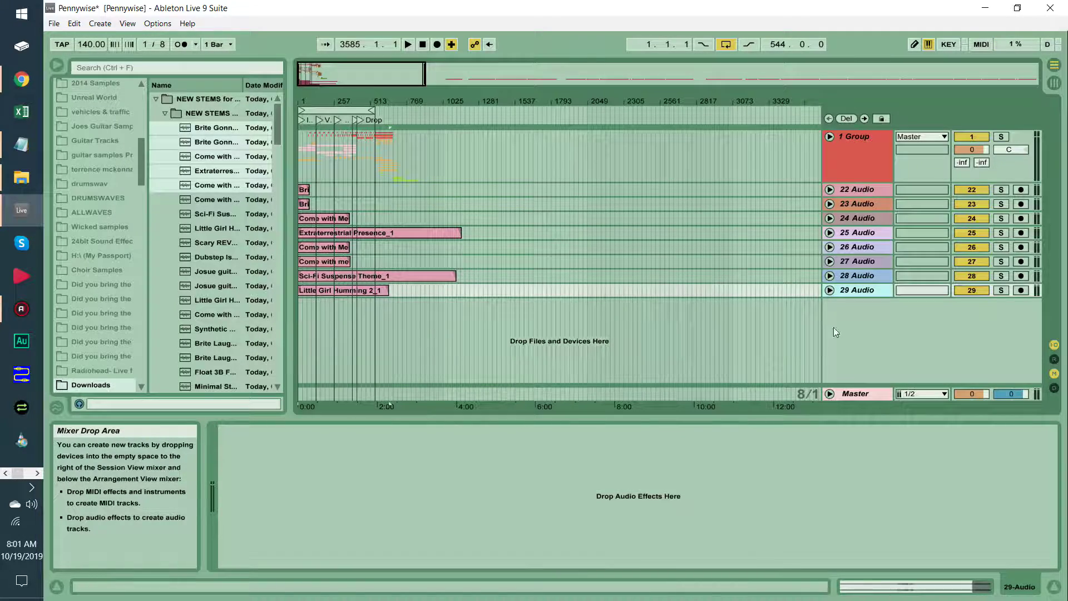
{"action": "key", "text": "ctrl+t"}
{"action": "left_click_drag", "start_coordinate": [704, 103], "coordinate": [703, 58]}
{"action": "left_click_drag", "start_coordinate": [473, 191], "coordinate": [306, 357]}
{"action": "left_click", "coordinate": [830, 306]}
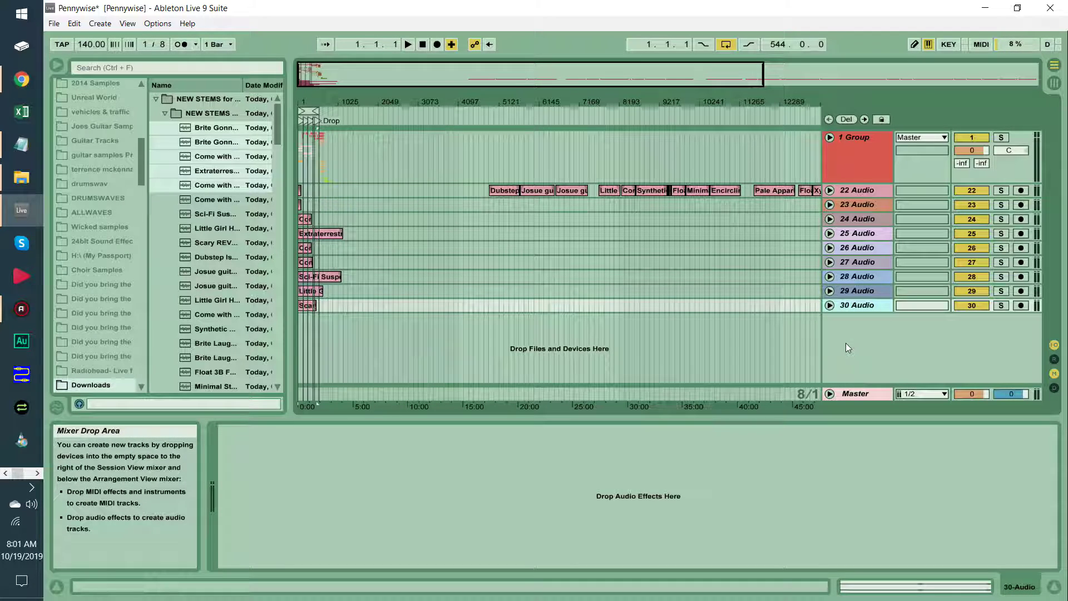
- Move the Dubstep clip and the first guitar clip from 22 Audio each to bar 1 of its own new audio track, folding both tracks
{"action": "key", "text": "ctrl+t"}
{"action": "left_click_drag", "start_coordinate": [507, 193], "coordinate": [312, 364]}
{"action": "left_click", "coordinate": [830, 321]}
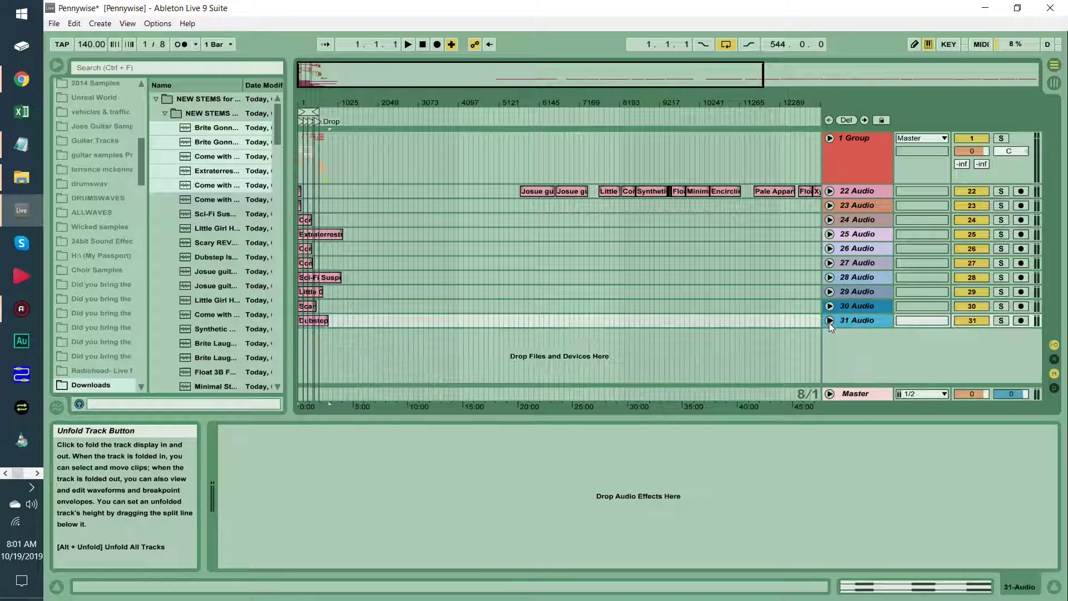
{"action": "key", "text": "ctrl+t"}
{"action": "left_click_drag", "start_coordinate": [549, 190], "coordinate": [320, 338]}
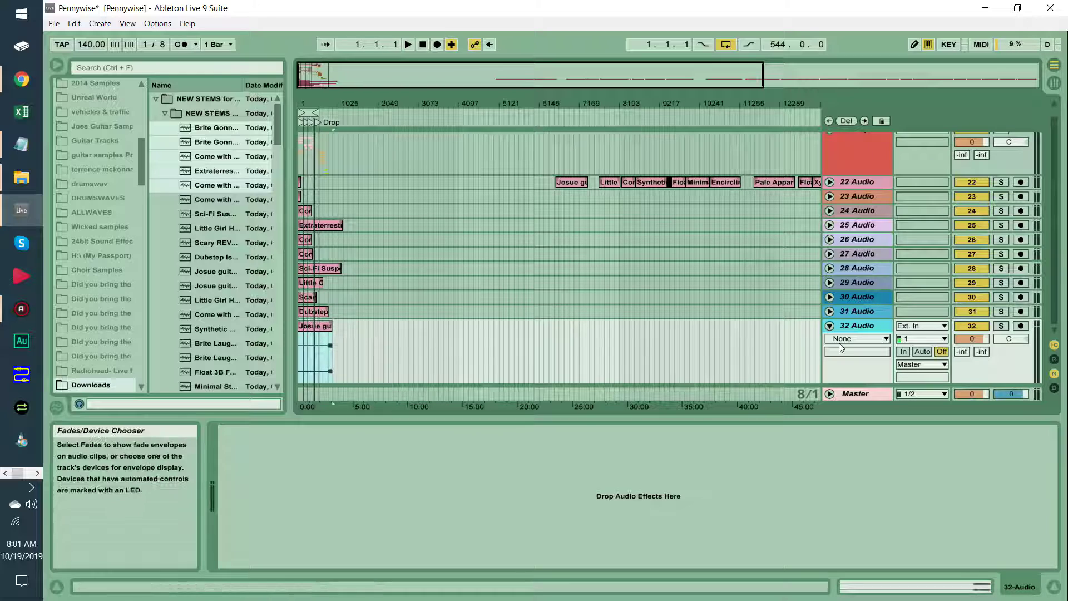
{"action": "left_click", "coordinate": [830, 326]}
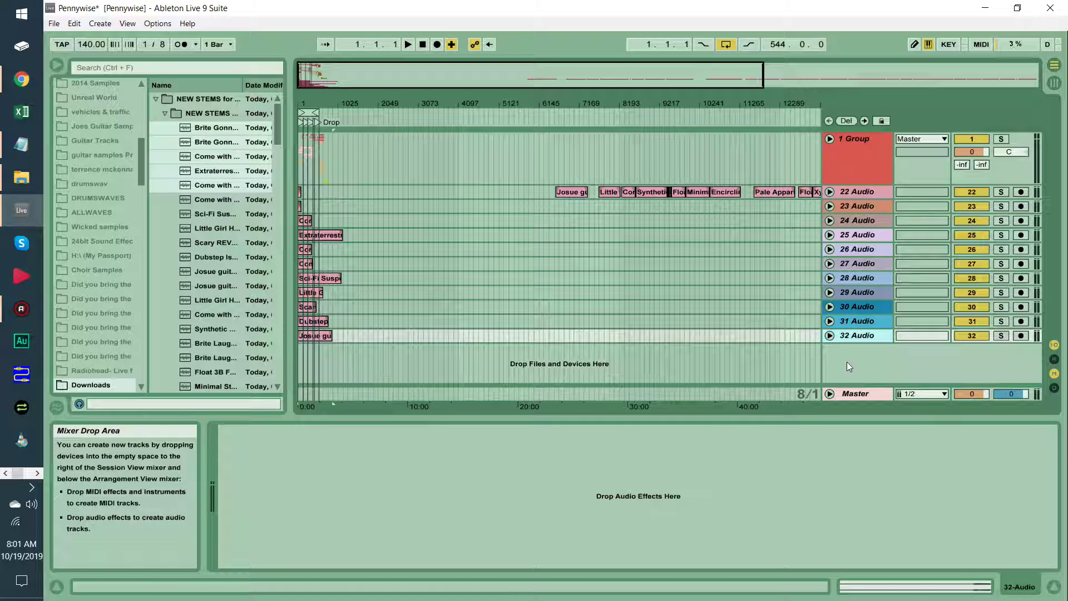
- Add an audio track, move the second guitar clip from 22 Audio to its bar 1, and fold the track
{"action": "key", "text": "ctrl+t"}
{"action": "left_click", "coordinate": [574, 166]}
{"action": "left_click_drag", "start_coordinate": [573, 166], "coordinate": [314, 326]}
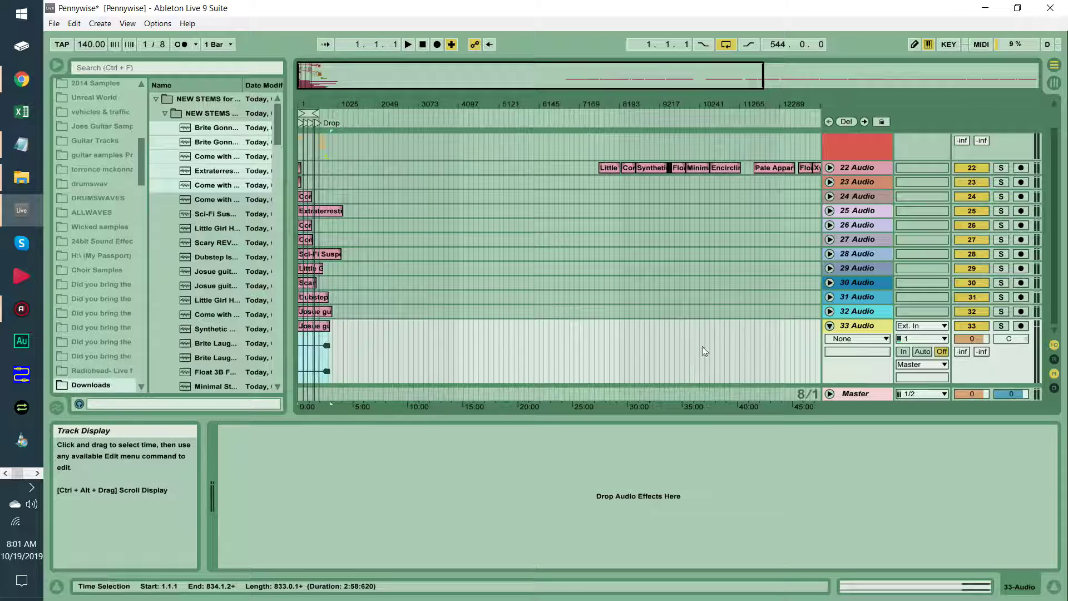
{"action": "left_click", "coordinate": [830, 327]}
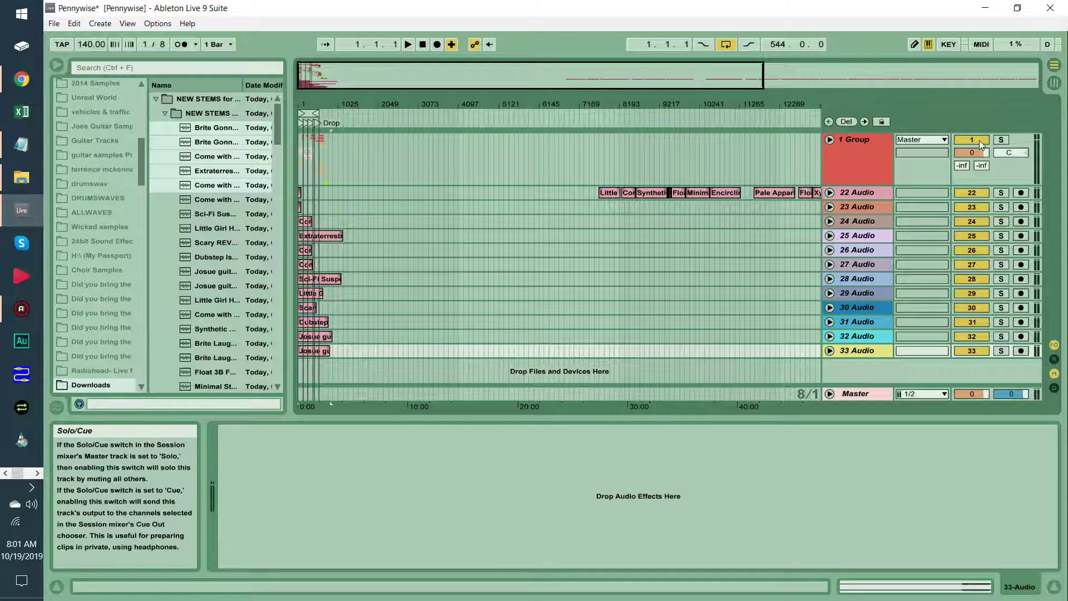
- Mute 1 Group and play the arrangement from the start to hear the separated stems
{"action": "key", "text": "space"}
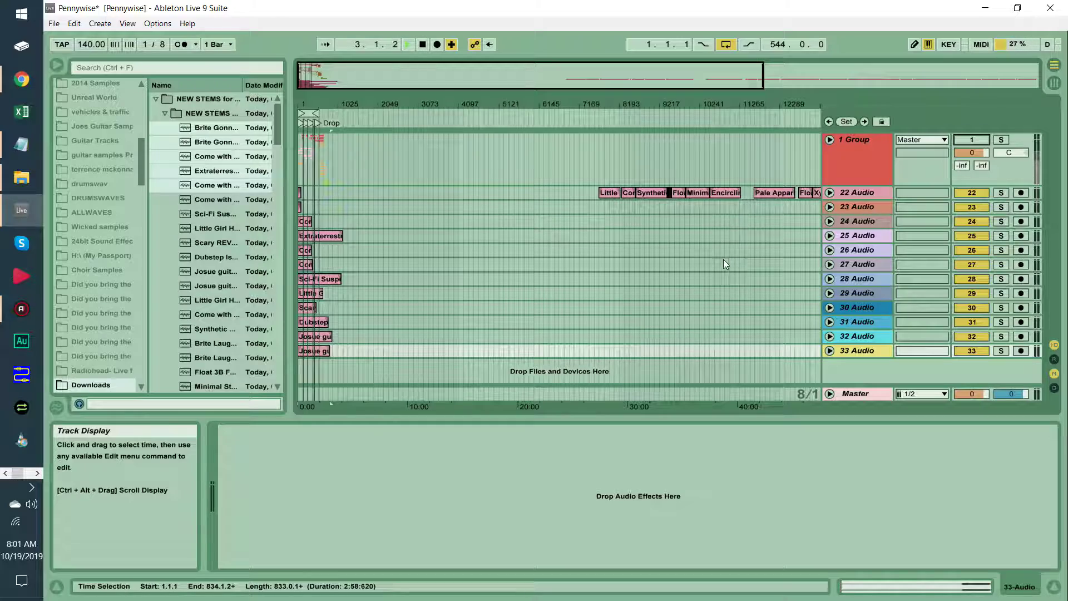
- Add an audio track, move Little Girl Humming_1 from 22 Audio to its bar 1, and fold the track
{"action": "left_click_drag", "start_coordinate": [310, 105], "coordinate": [314, 107]}
{"action": "left_click_drag", "start_coordinate": [437, 101], "coordinate": [437, 87]}
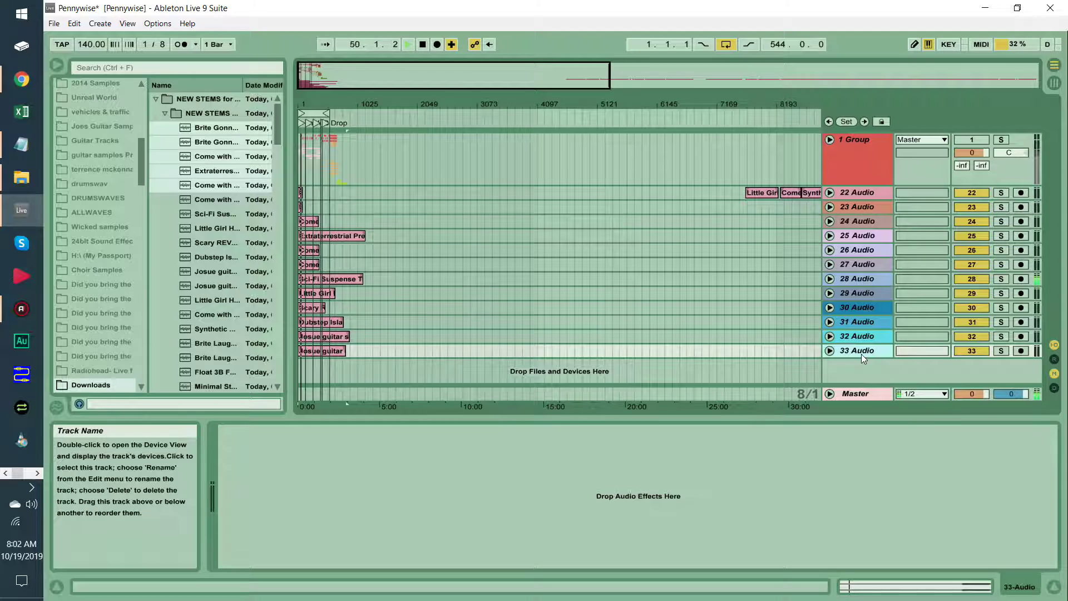
{"action": "key", "text": "ctrl+t"}
{"action": "left_click_drag", "start_coordinate": [761, 153], "coordinate": [315, 328]}
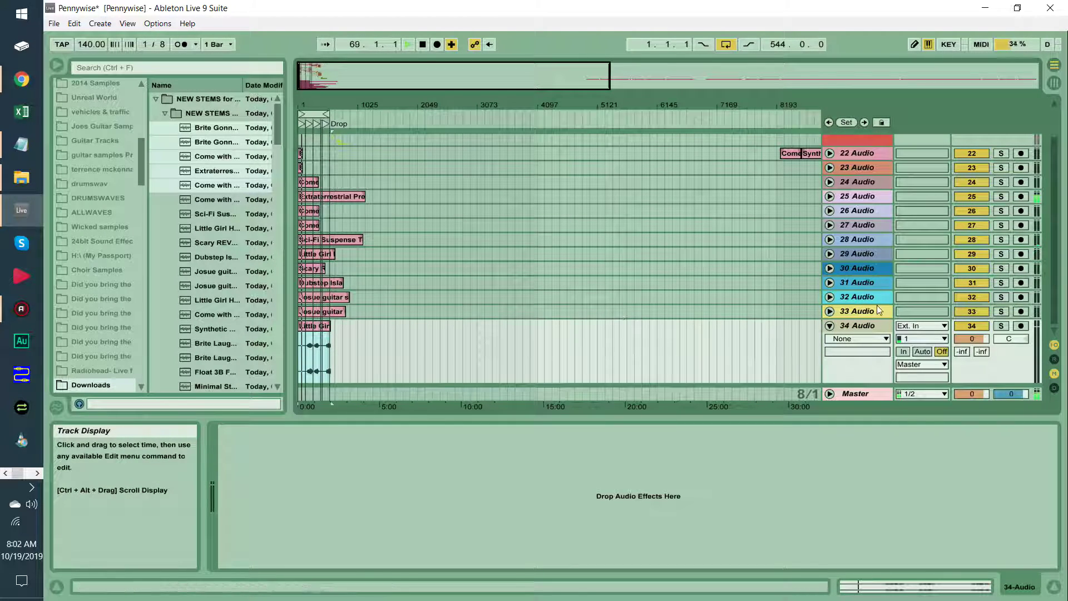
{"action": "left_click", "coordinate": [832, 326]}
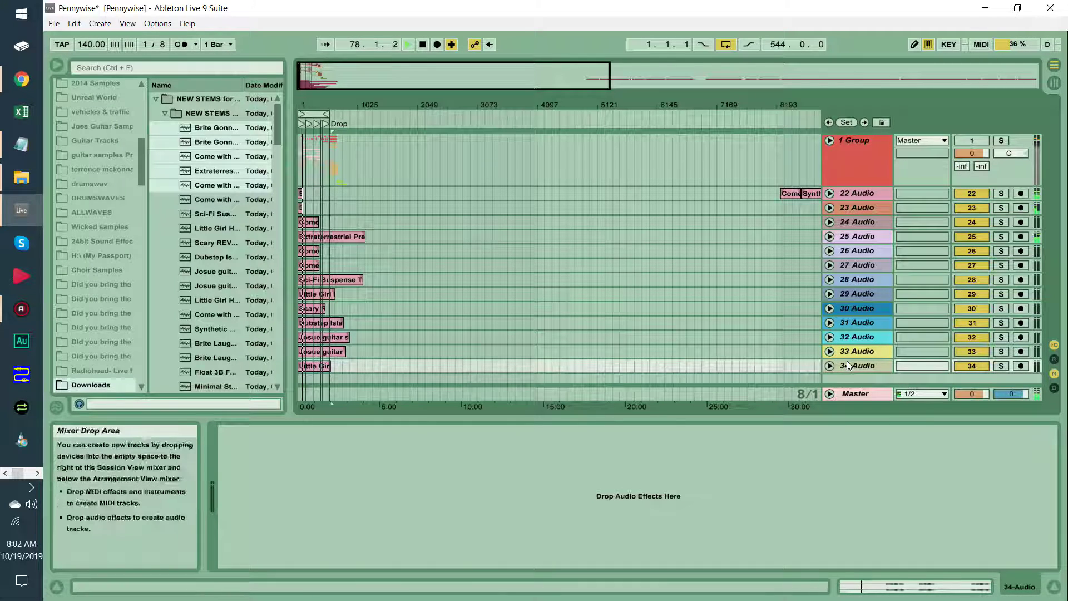
- Move Come with Me 1_bip_1 from 22 Audio to the start of another new audio track and fold that track
{"action": "key", "text": "ctrl+t"}
{"action": "left_click_drag", "start_coordinate": [788, 139], "coordinate": [298, 345]}
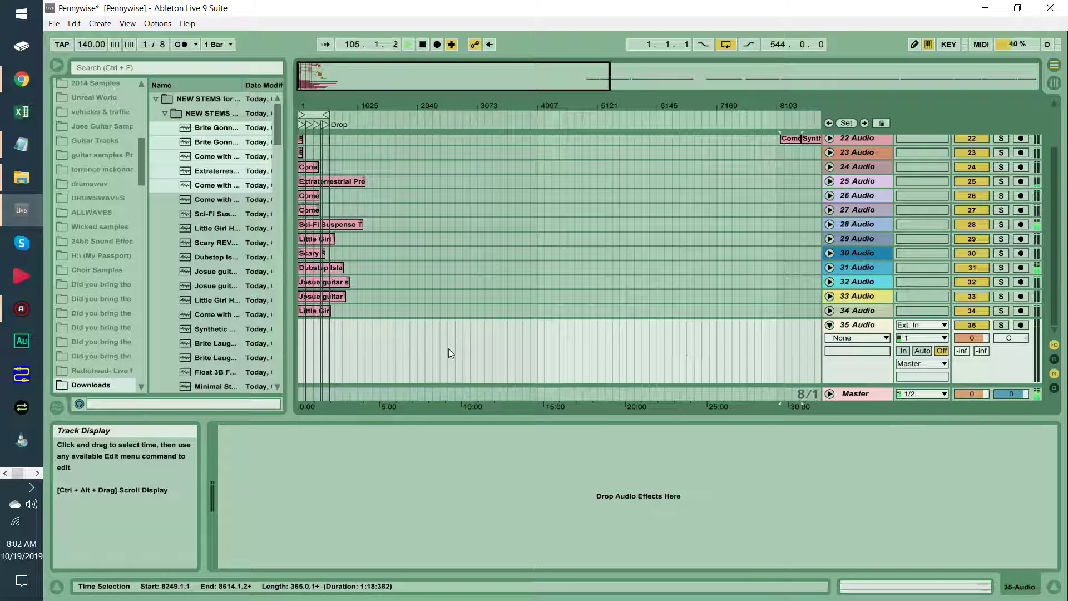
{"action": "left_click_drag", "start_coordinate": [789, 139], "coordinate": [309, 358]}
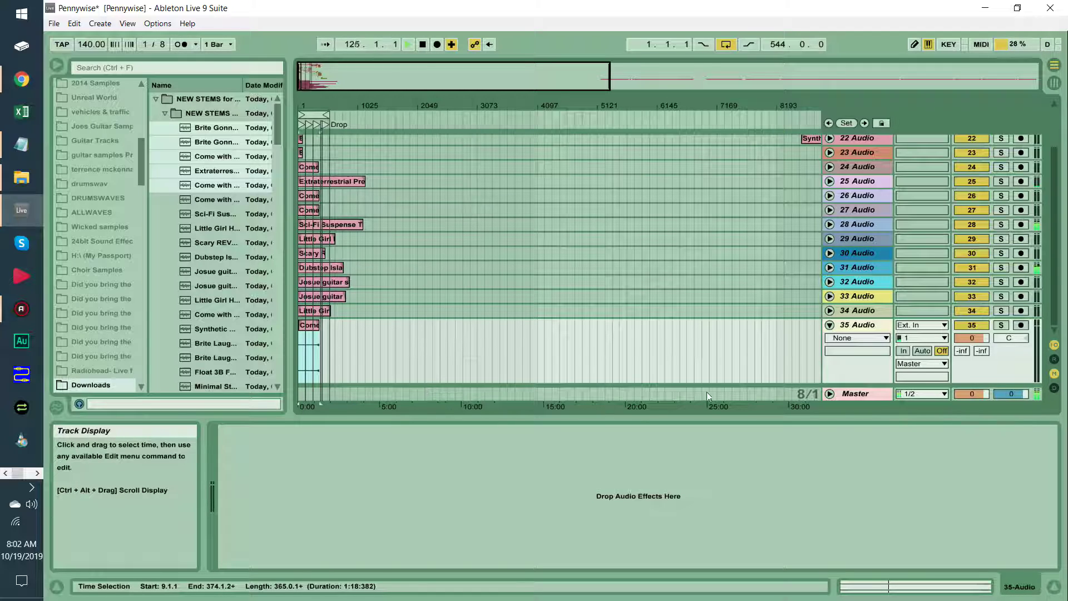
{"action": "left_click", "coordinate": [829, 325]}
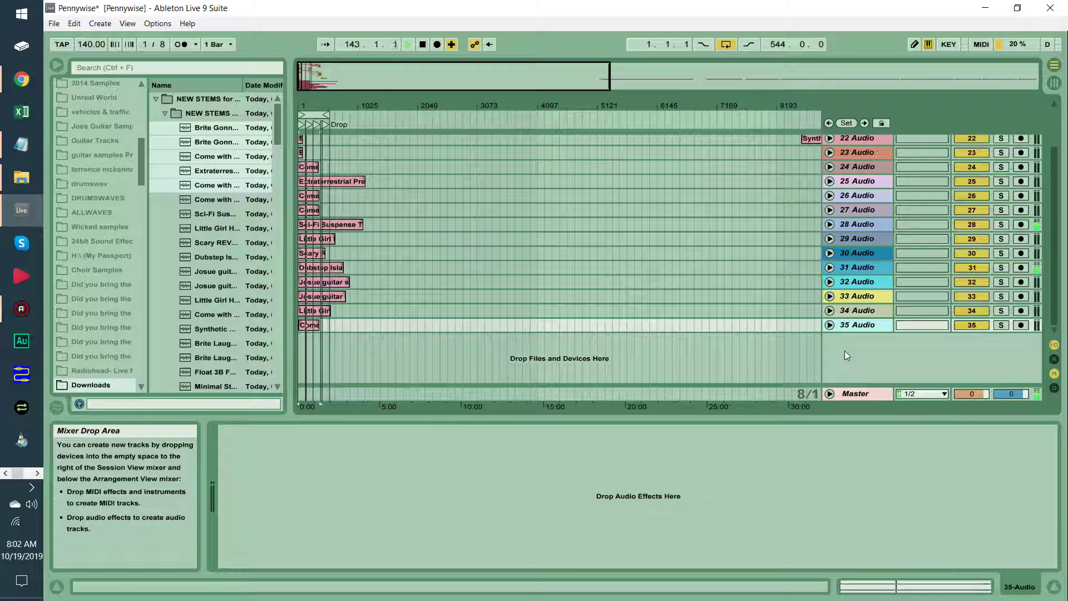
- Add an audio track, move Synthetic Synergy_1 from 22 Audio to its bar 1, and fold the track
{"action": "key", "text": "ctrl+t"}
{"action": "left_click_drag", "start_coordinate": [307, 106], "coordinate": [359, 321]}
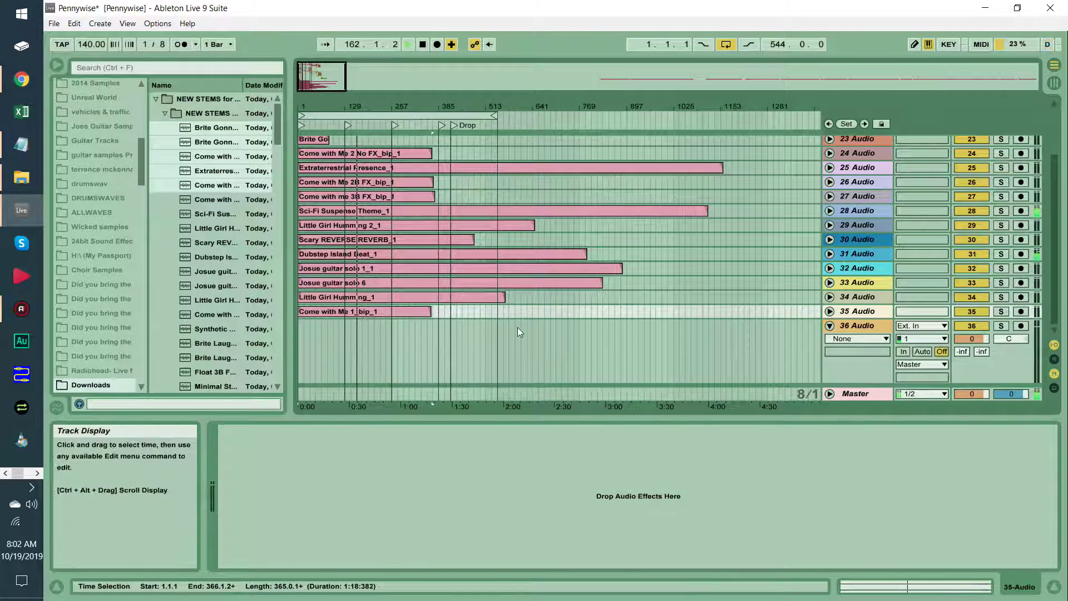
{"action": "left_click_drag", "start_coordinate": [517, 106], "coordinate": [503, 59]}
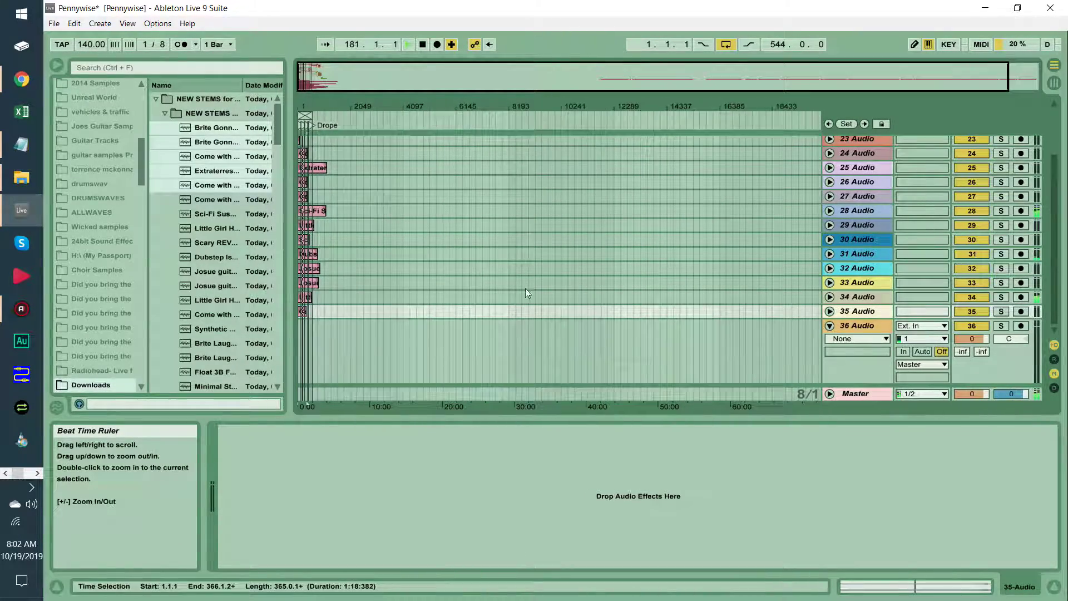
{"action": "scroll", "coordinate": [741, 195], "scroll_direction": "up", "scroll_amount": 2}
{"action": "scroll", "coordinate": [625, 213], "scroll_direction": "down", "scroll_amount": 2}
{"action": "scroll", "coordinate": [625, 212], "scroll_direction": "up", "scroll_amount": 1}
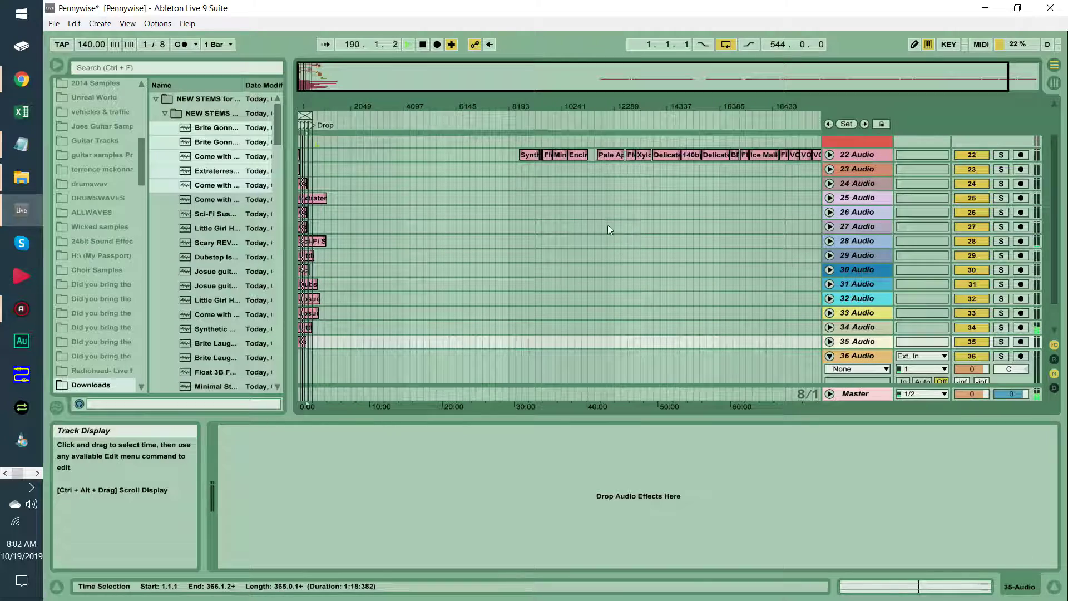
{"action": "left_click_drag", "start_coordinate": [525, 155], "coordinate": [305, 363]}
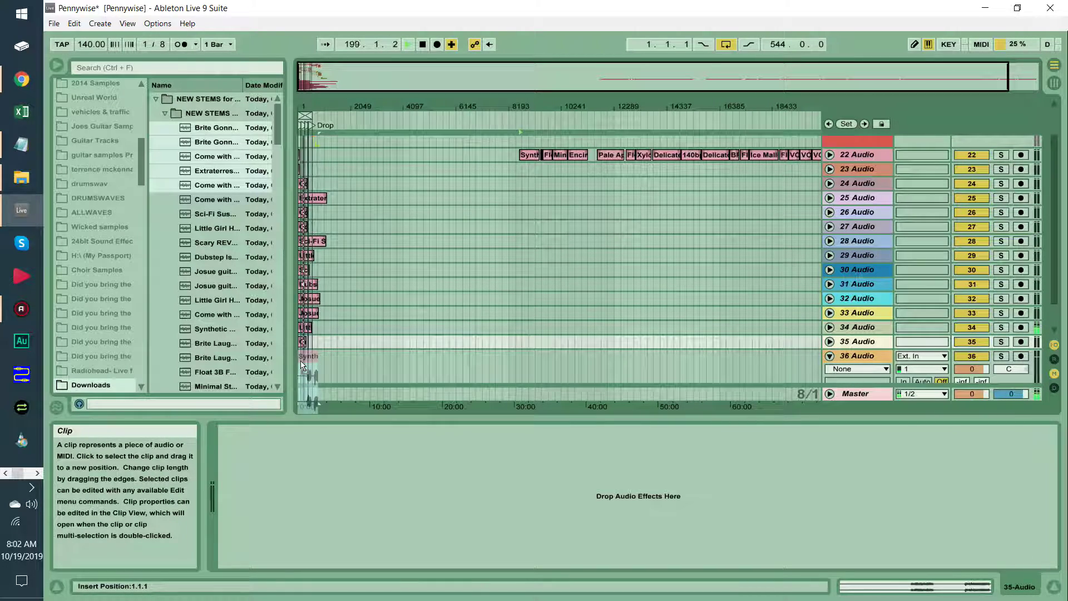
{"action": "left_click", "coordinate": [337, 365]}
{"action": "left_click_drag", "start_coordinate": [304, 103], "coordinate": [305, 104]}
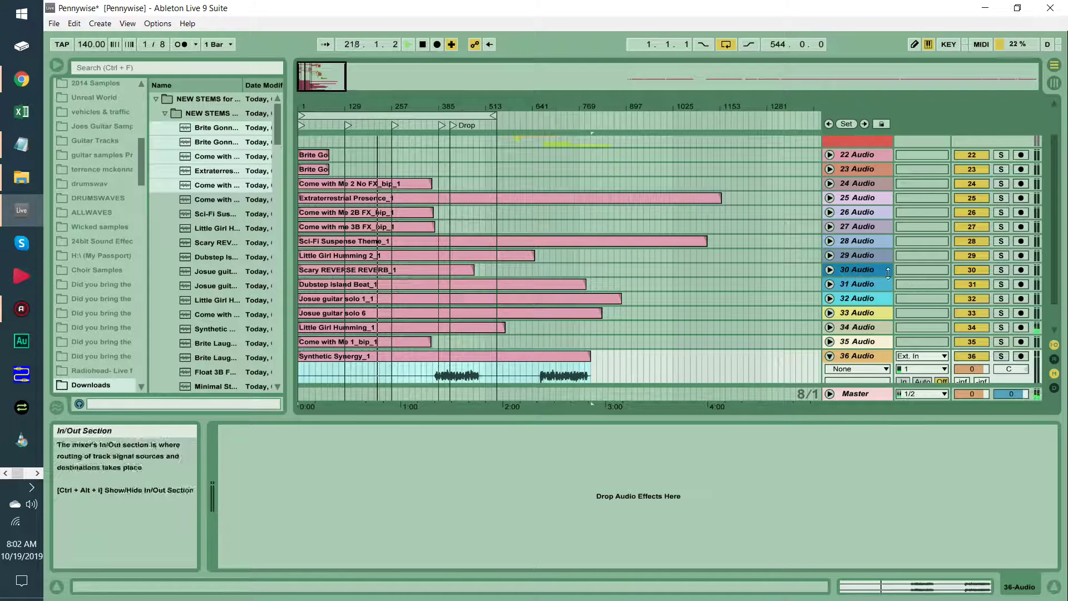
{"action": "scroll", "coordinate": [890, 280], "scroll_direction": "down", "scroll_amount": 1}
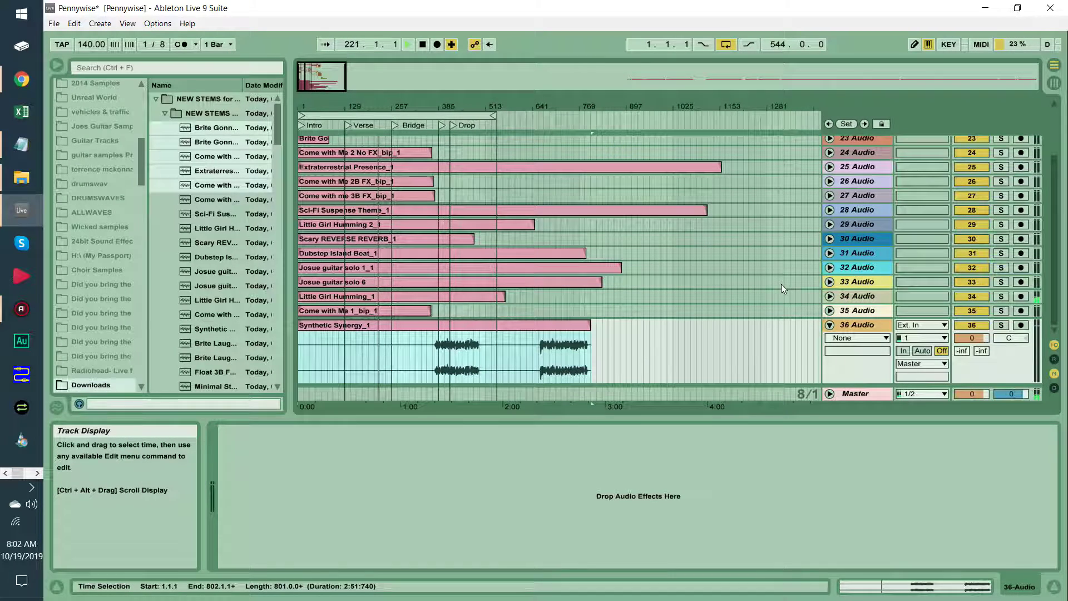
{"action": "left_click", "coordinate": [830, 326]}
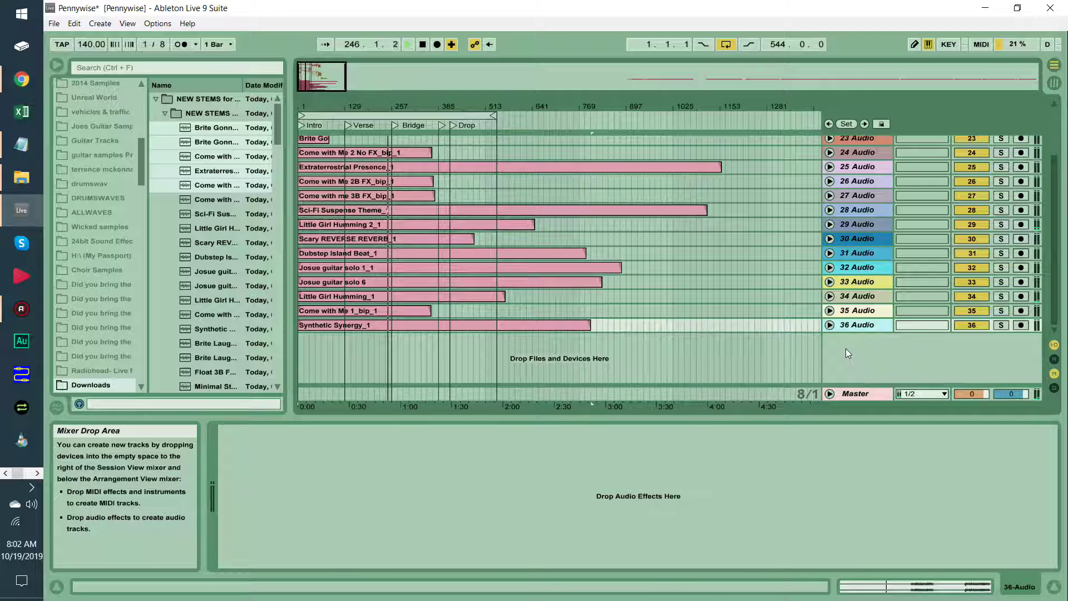
- Add an audio track and move the source track 22 Audio down to directly above it
{"action": "key", "text": "ctrl+t"}
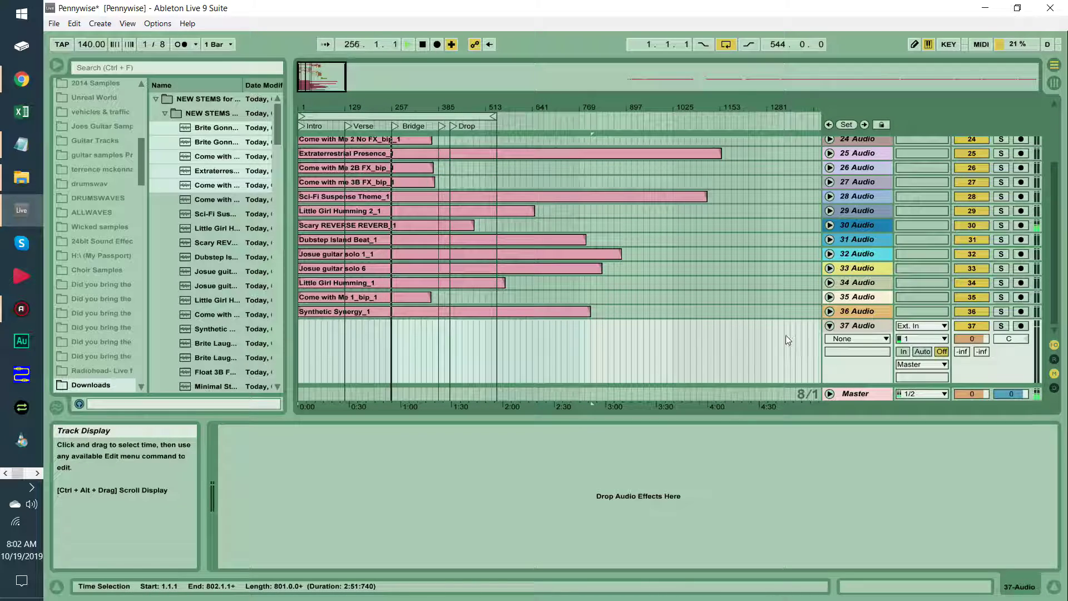
{"action": "left_click_drag", "start_coordinate": [734, 100], "coordinate": [734, 25]}
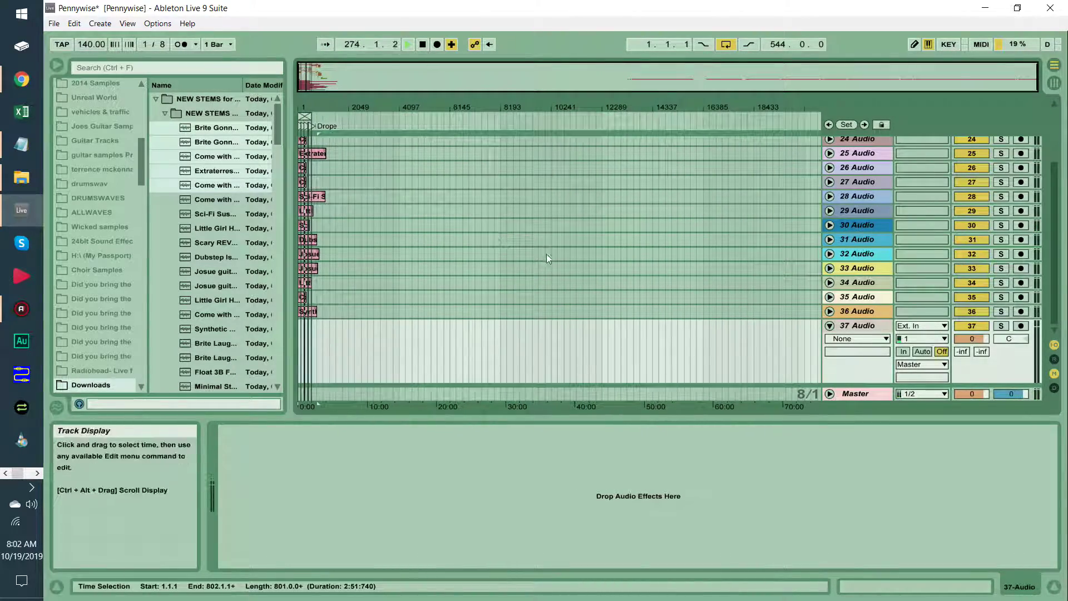
{"action": "scroll", "coordinate": [553, 256], "scroll_direction": "up", "scroll_amount": 3}
{"action": "left_click", "coordinate": [869, 194]}
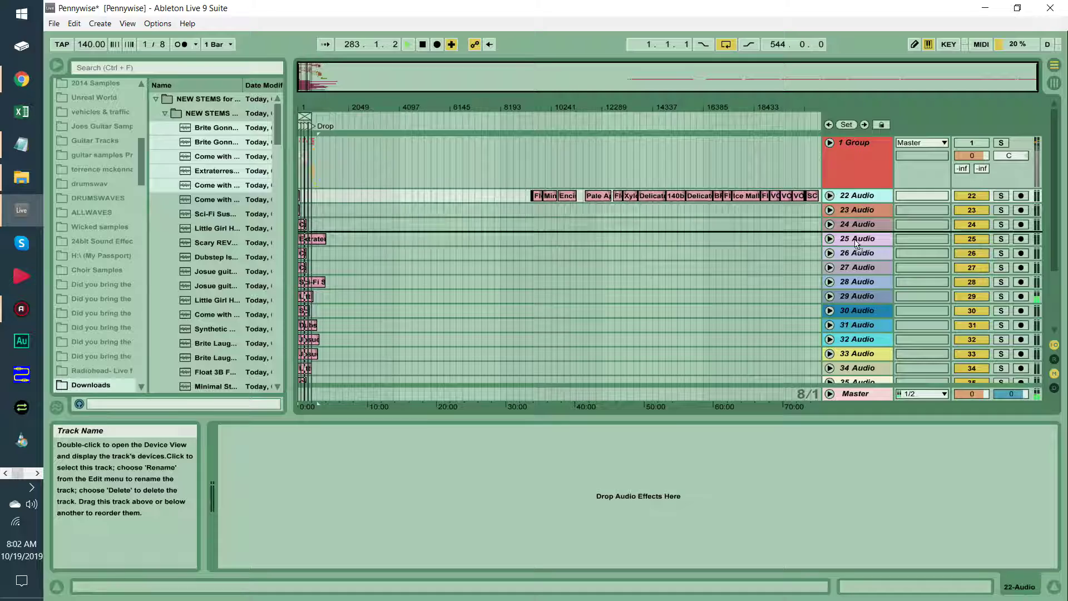
{"action": "scroll", "coordinate": [858, 384], "scroll_direction": "down", "scroll_amount": 1}
{"action": "key", "text": "ctrl+t"}
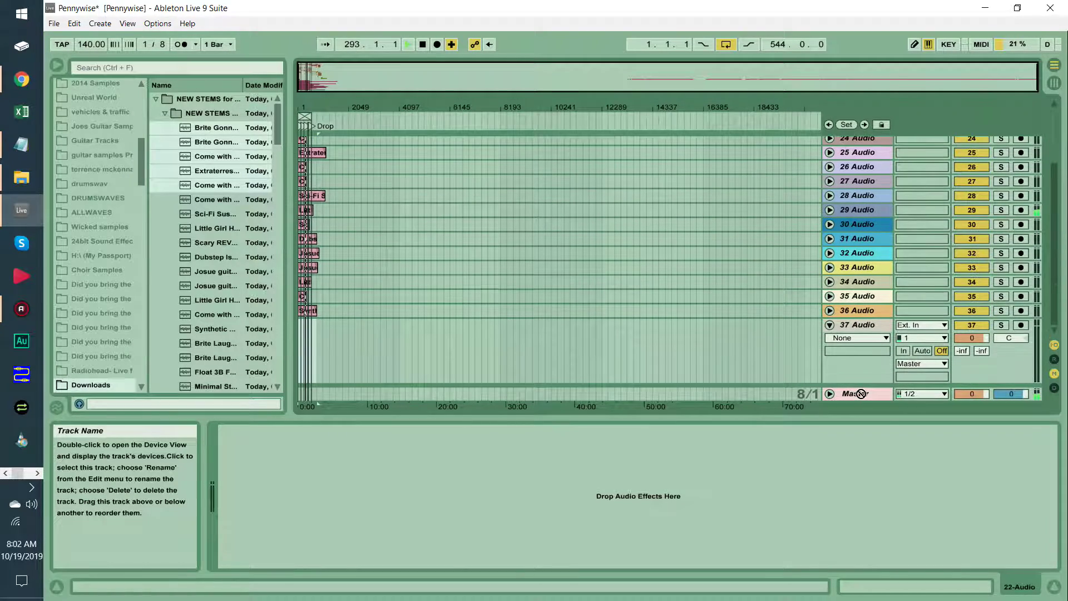
{"action": "left_click_drag", "start_coordinate": [863, 328], "coordinate": [863, 331]}
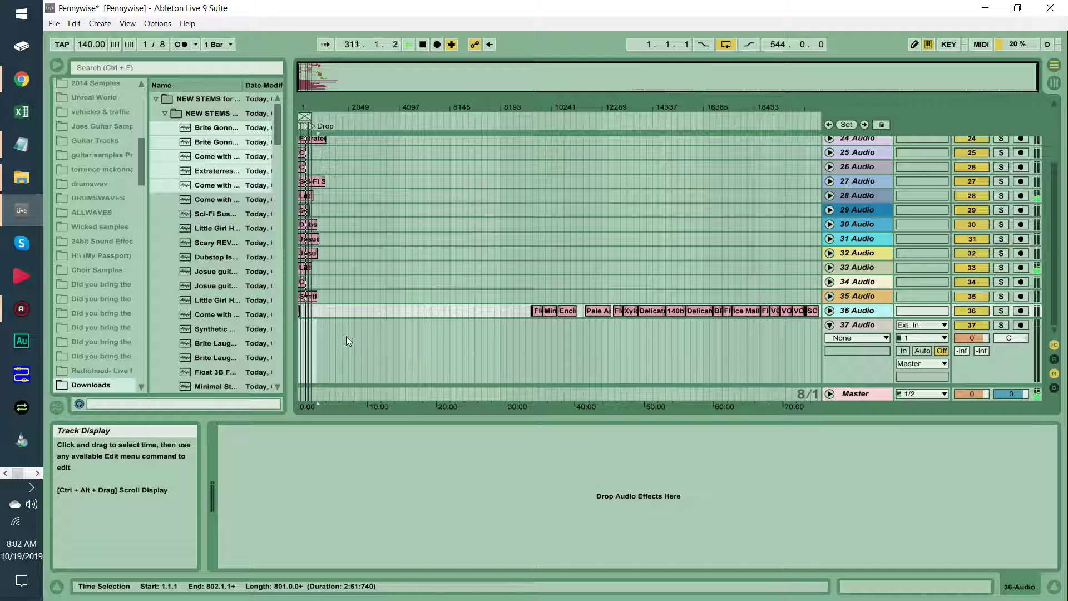
- Move the first Brite Laugh clip from 36 Audio onto the empty 37 Audio track, shifting it earlier to bar 7417
{"action": "left_click", "coordinate": [857, 327]}
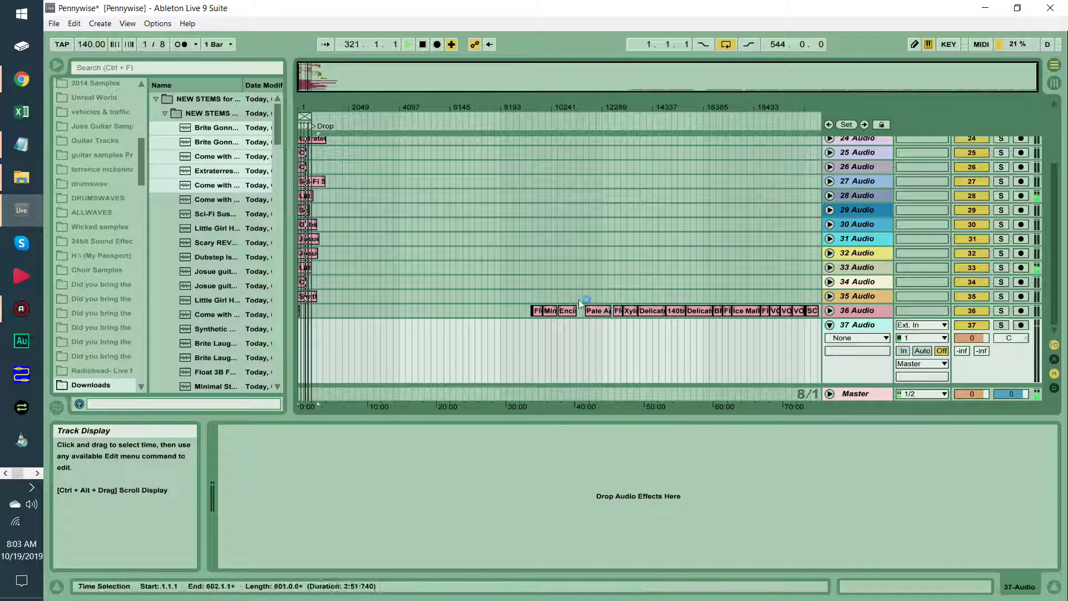
{"action": "left_click_drag", "start_coordinate": [527, 107], "coordinate": [526, 167]}
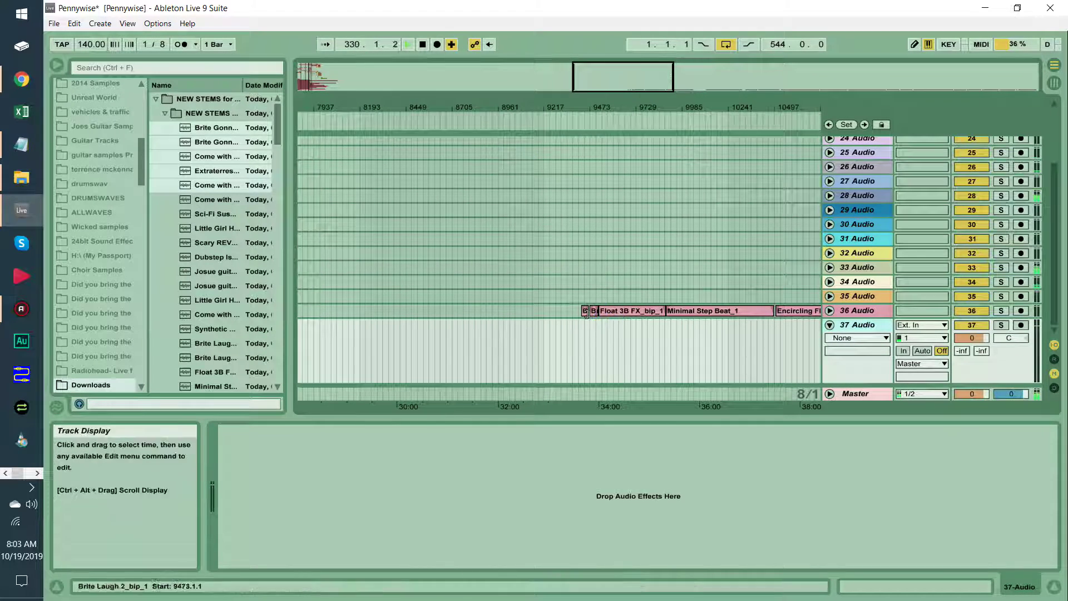
{"action": "left_click_drag", "start_coordinate": [311, 344], "coordinate": [309, 344]}
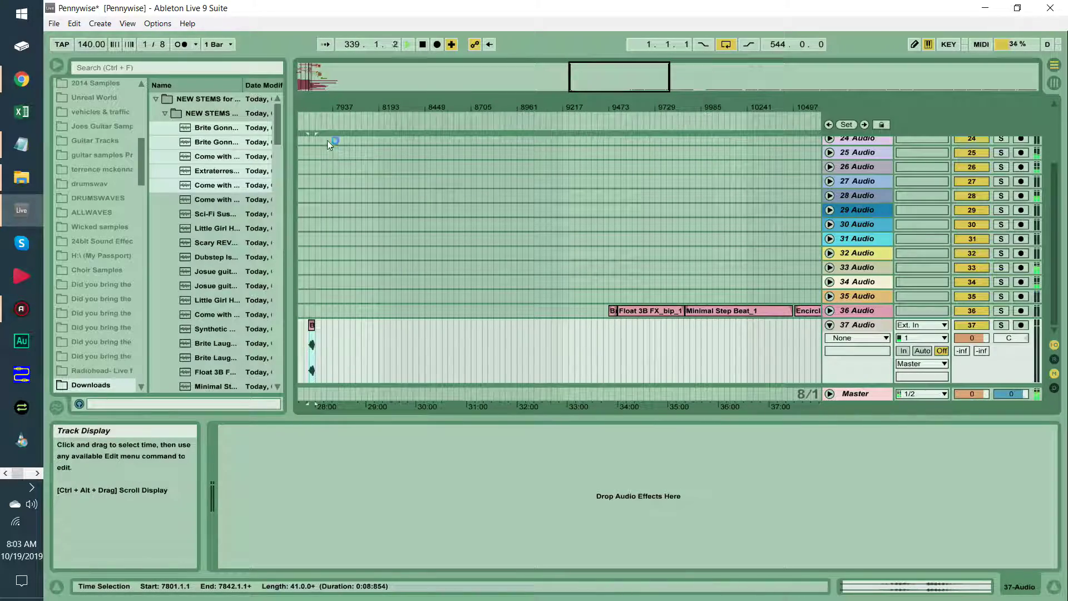
{"action": "left_click_drag", "start_coordinate": [341, 108], "coordinate": [896, 61]}
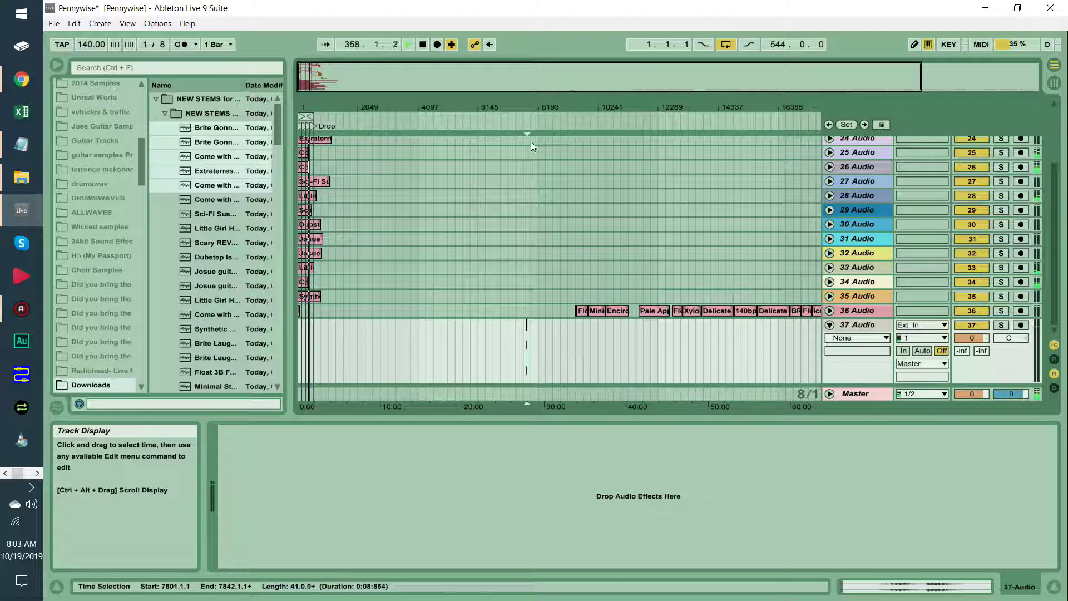
{"action": "left_click_drag", "start_coordinate": [536, 105], "coordinate": [538, 106]}
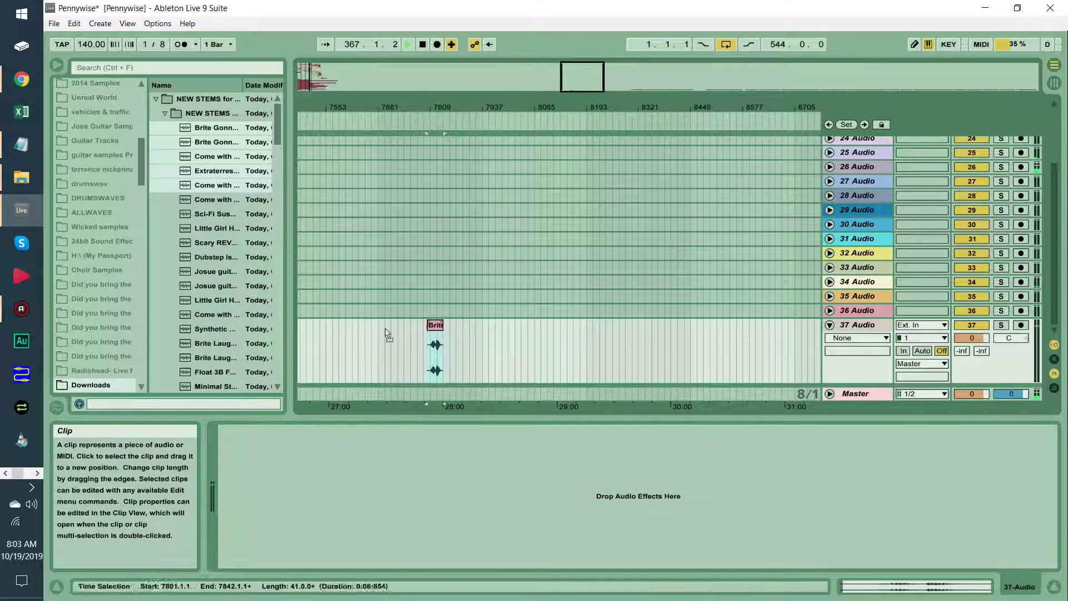
{"action": "left_click_drag", "start_coordinate": [444, 341], "coordinate": [305, 342]}
{"action": "left_click_drag", "start_coordinate": [352, 96], "coordinate": [814, 92]}
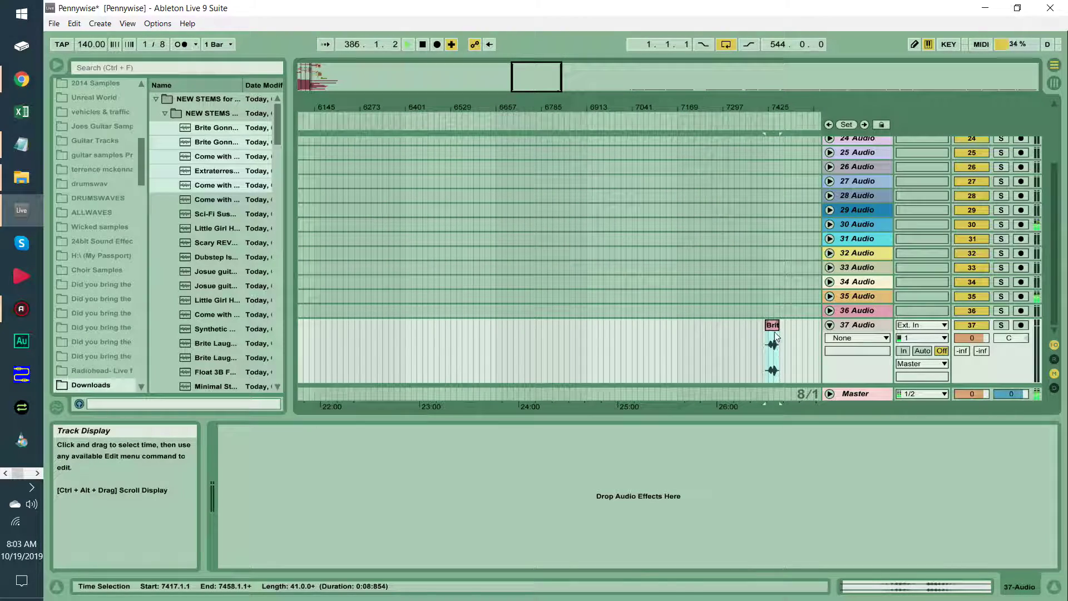
- Move the Brite Laugh clip on 37 Audio back to the start of the arrangement and fold the track
{"action": "left_click_drag", "start_coordinate": [773, 326], "coordinate": [294, 350]}
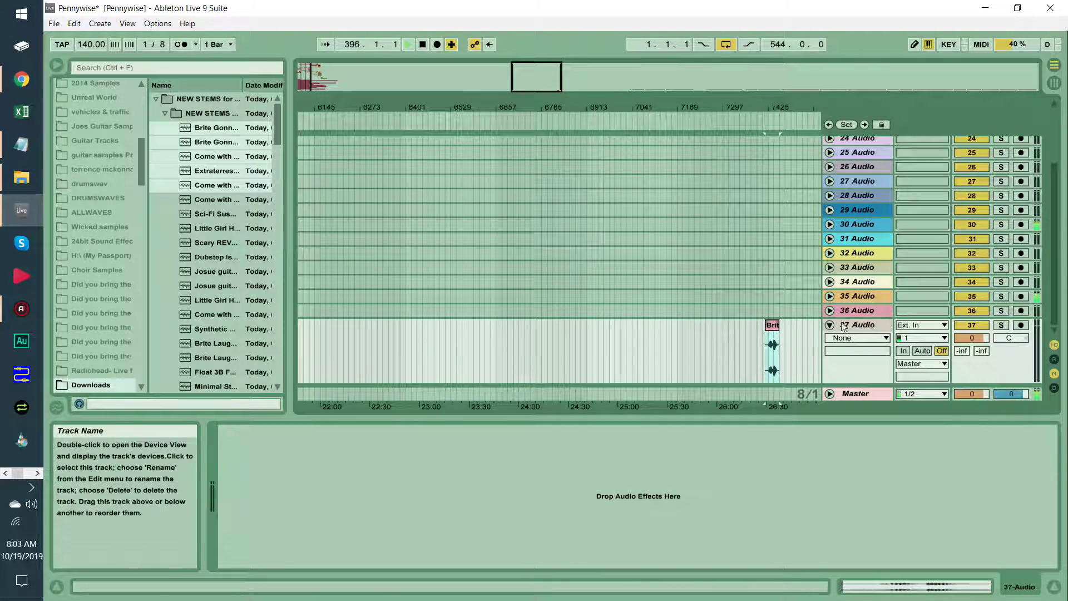
{"action": "left_click_drag", "start_coordinate": [773, 325], "coordinate": [310, 333]}
{"action": "left_click_drag", "start_coordinate": [327, 105], "coordinate": [725, 91]}
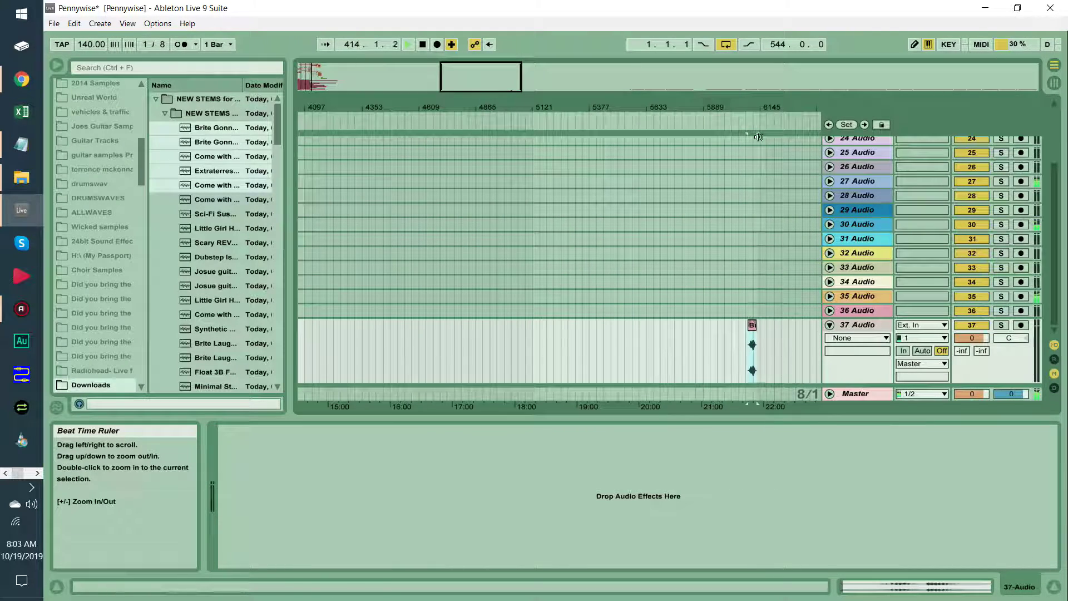
{"action": "left_click_drag", "start_coordinate": [752, 328], "coordinate": [303, 333]}
{"action": "left_click_drag", "start_coordinate": [322, 106], "coordinate": [734, 83]}
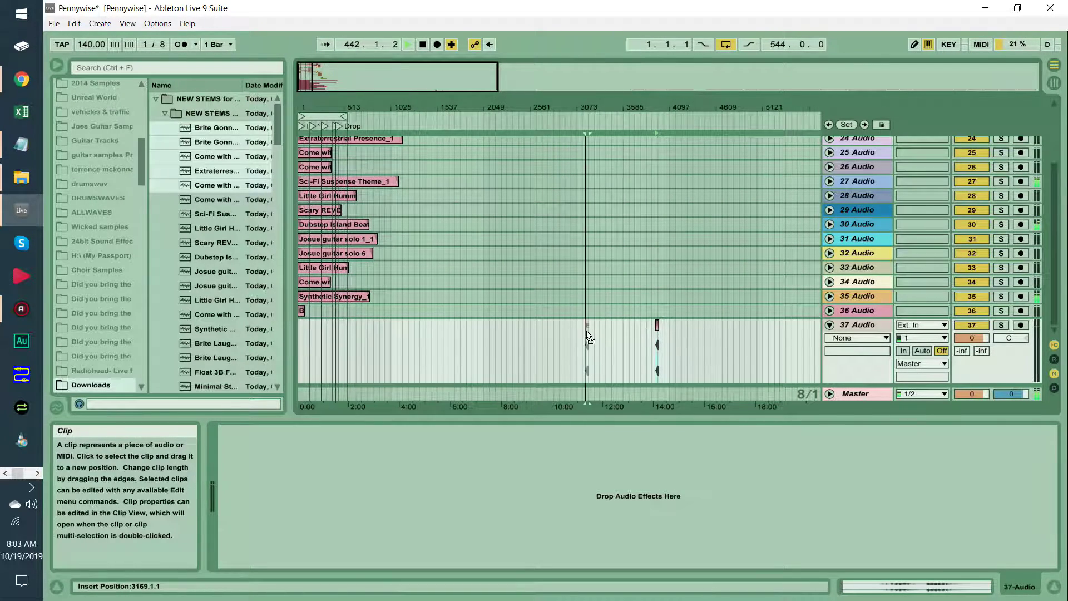
{"action": "left_click", "coordinate": [299, 356]}
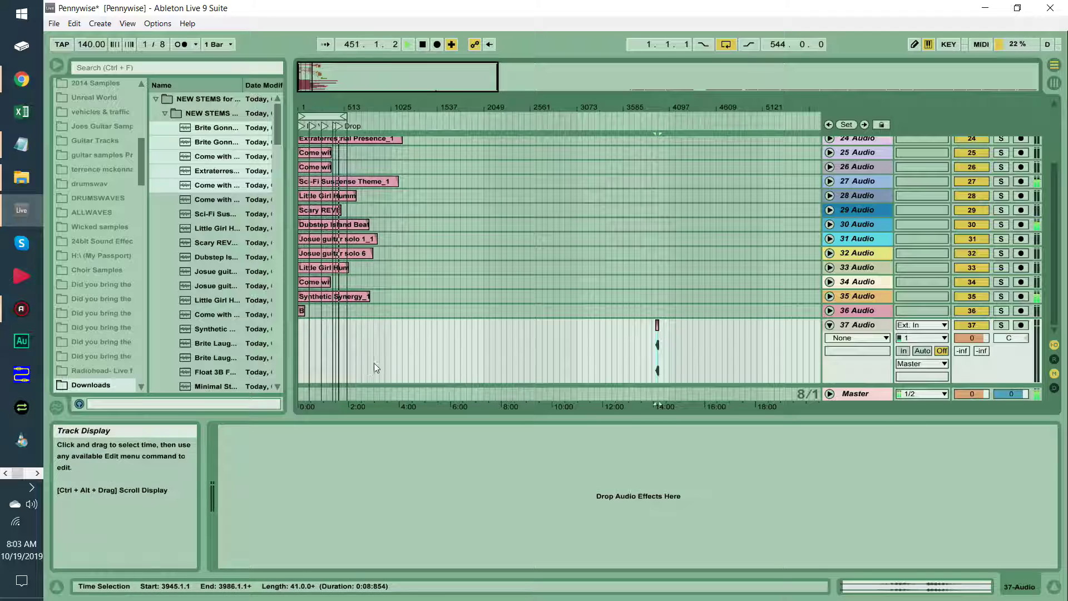
{"action": "left_click", "coordinate": [335, 347]}
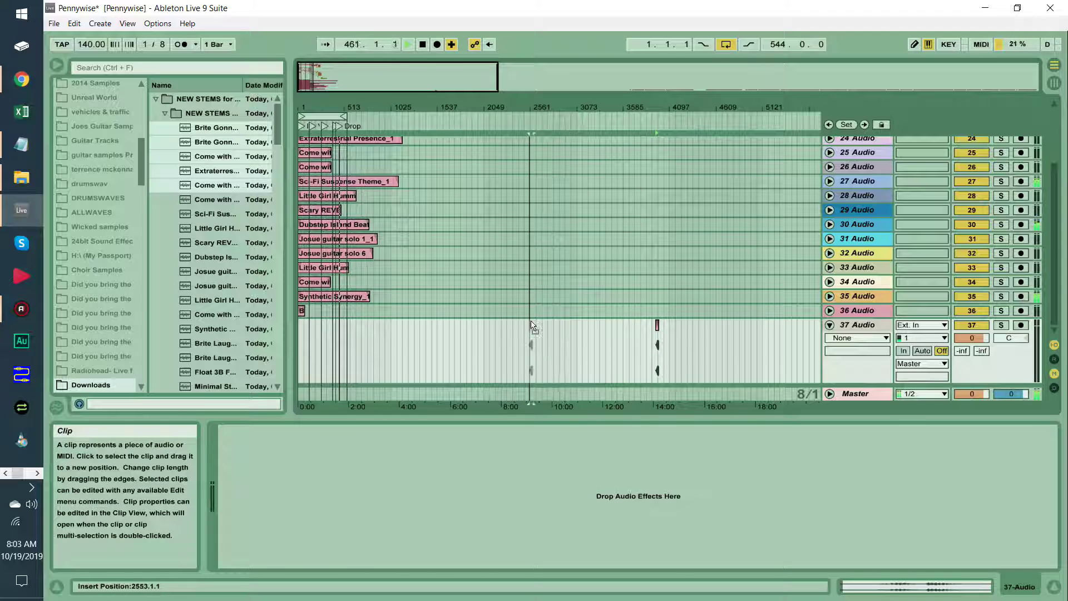
{"action": "left_click_drag", "start_coordinate": [334, 347], "coordinate": [300, 346]}
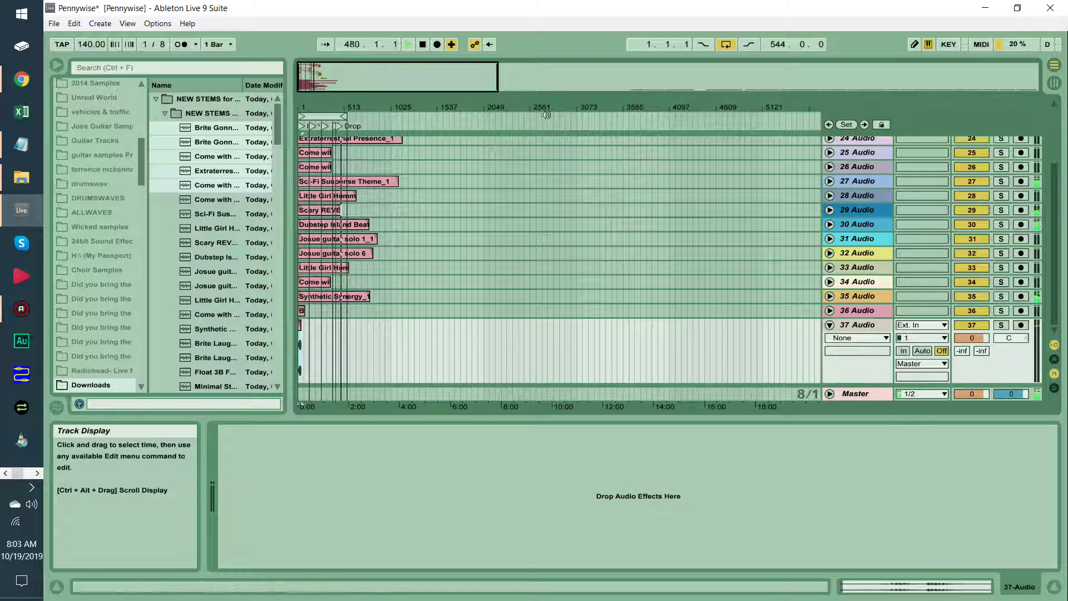
{"action": "left_click_drag", "start_coordinate": [598, 105], "coordinate": [598, 78]}
{"action": "left_click_drag", "start_coordinate": [704, 108], "coordinate": [706, 169]}
{"action": "left_click", "coordinate": [830, 325]}
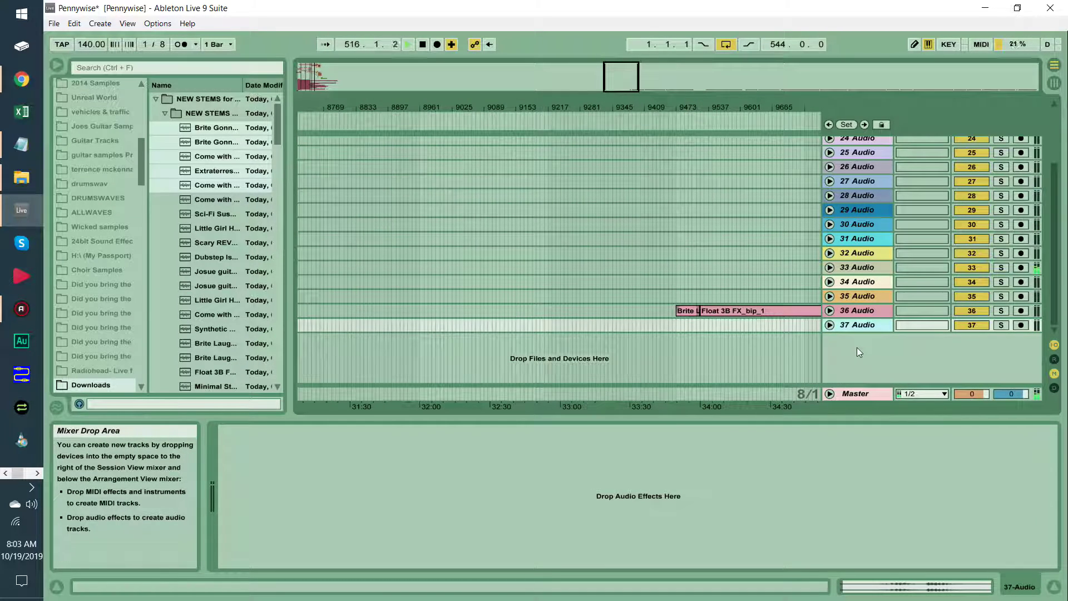
- Move the second Brite Laugh clip from 36 Audio to a new audio track at bar 8945 and cut it
{"action": "key", "text": "ctrl+t"}
{"action": "left_click_drag", "start_coordinate": [687, 296], "coordinate": [403, 353]}
{"action": "left_click_drag", "start_coordinate": [427, 108], "coordinate": [746, 99]}
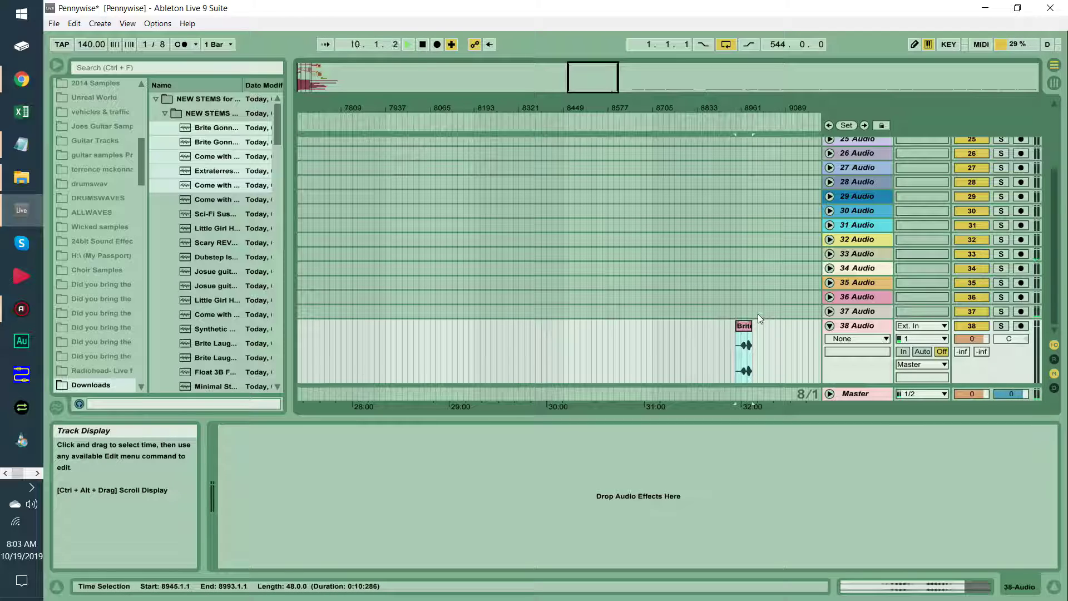
{"action": "key", "text": "ctrl+x"}
- Select the remaining clips on 36 Audio, from the Float 3B clip onward, and shift them together to about bar 1000
{"action": "left_click_drag", "start_coordinate": [680, 108], "coordinate": [679, 28]}
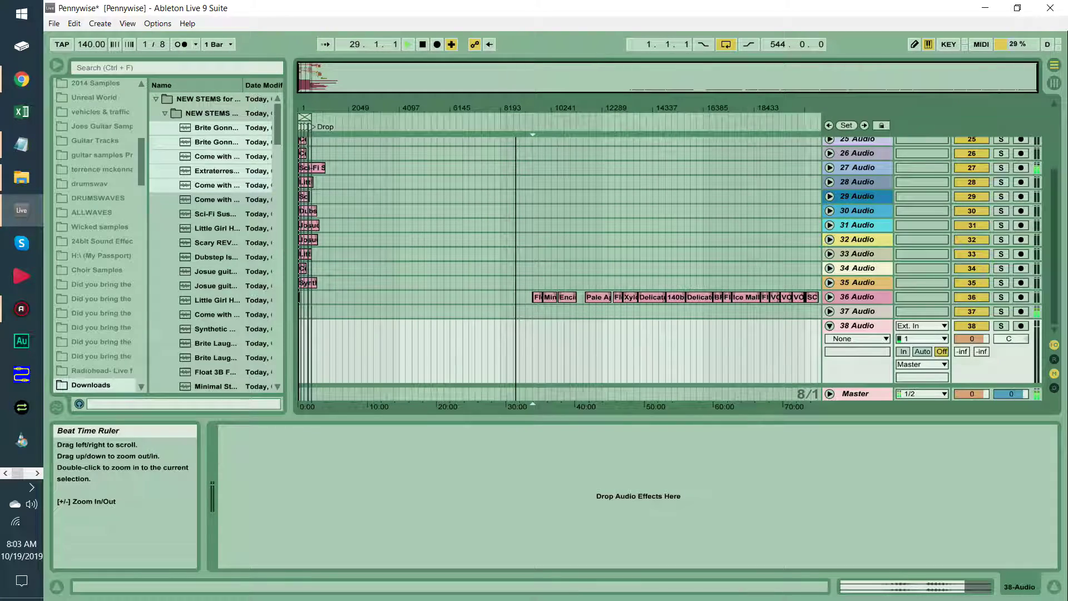
{"action": "left_click_drag", "start_coordinate": [526, 297], "coordinate": [814, 292]}
{"action": "left_click_drag", "start_coordinate": [598, 306], "coordinate": [516, 319]}
{"action": "key", "text": "ctrl+z"}
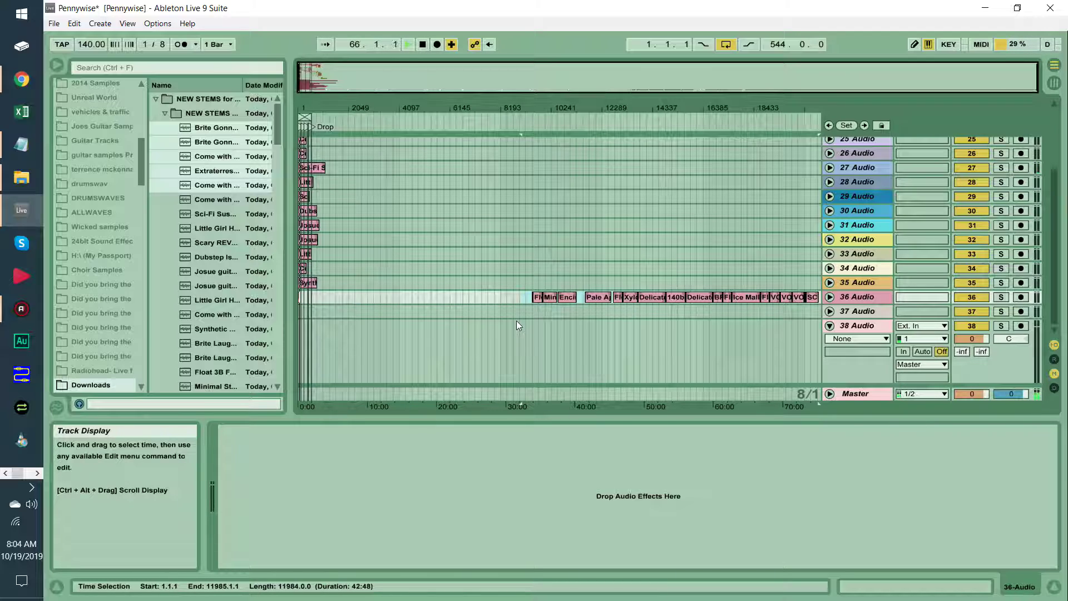
{"action": "left_click_drag", "start_coordinate": [536, 297], "coordinate": [327, 301]}
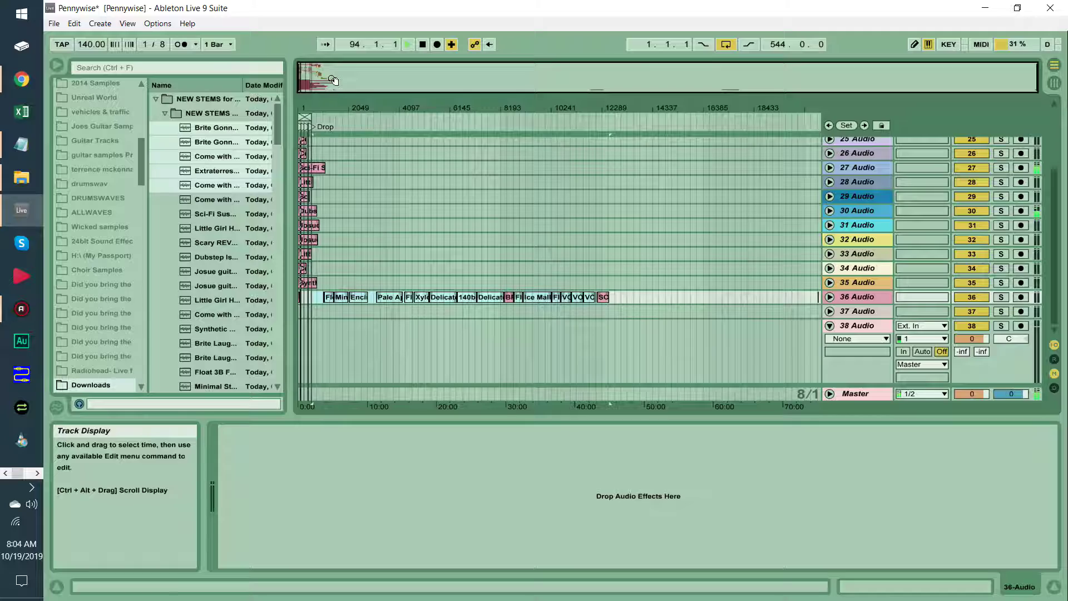
- Move the short clip just before Float 3B FX from 36 Audio to bar 1 of 38 Audio and fold that track
{"action": "left_click_drag", "start_coordinate": [308, 106], "coordinate": [447, 332]}
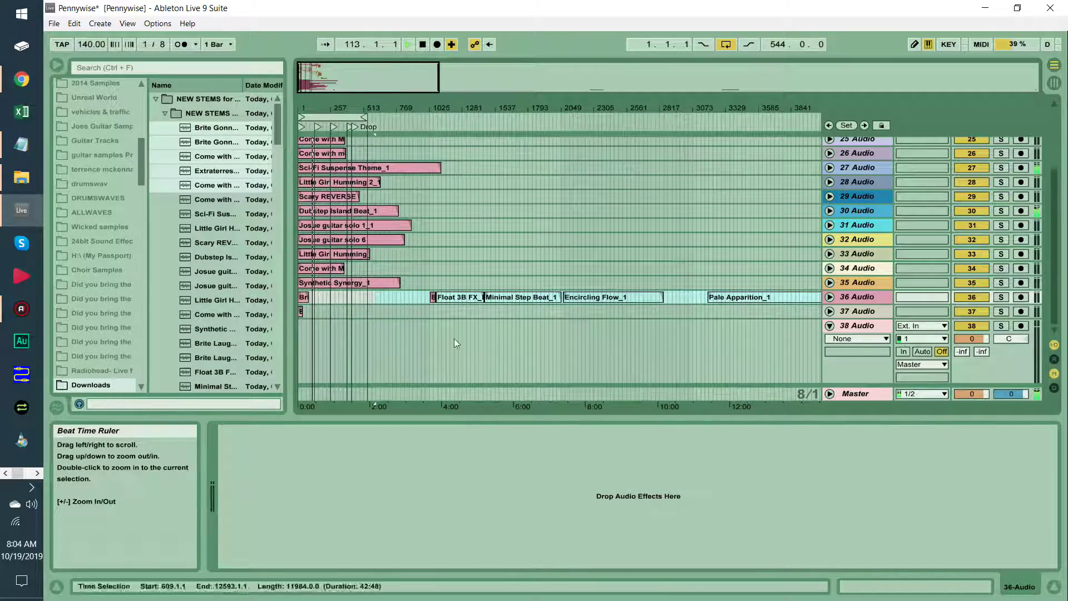
{"action": "left_click", "coordinate": [478, 320]}
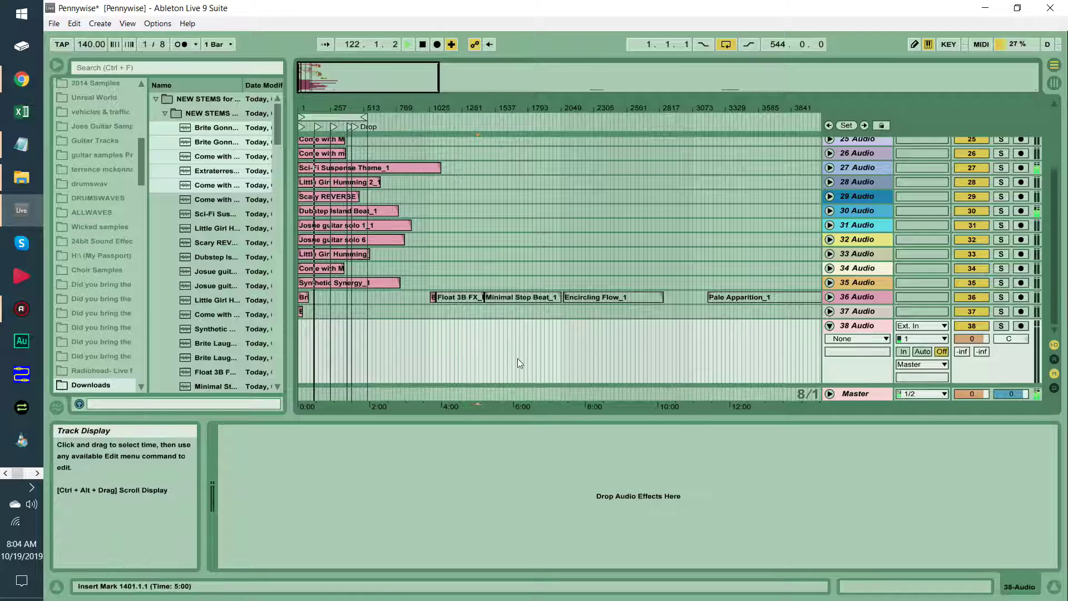
{"action": "mouse_move", "coordinate": [434, 298]}
{"action": "left_mouse_down"}
{"action": "mouse_move", "coordinate": [337, 339]}
{"action": "mouse_move", "coordinate": [297, 341]}
{"action": "mouse_move", "coordinate": [303, 349]}
{"action": "mouse_move", "coordinate": [318, 340]}
{"action": "left_mouse_up"}
{"action": "left_click", "coordinate": [318, 334]}
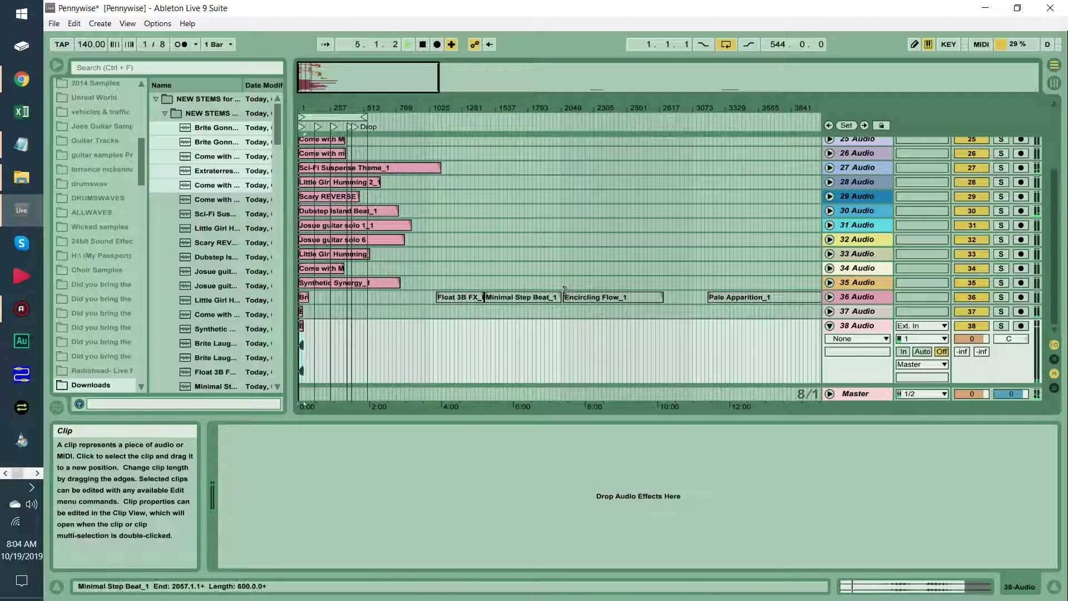
{"action": "left_click", "coordinate": [830, 327]}
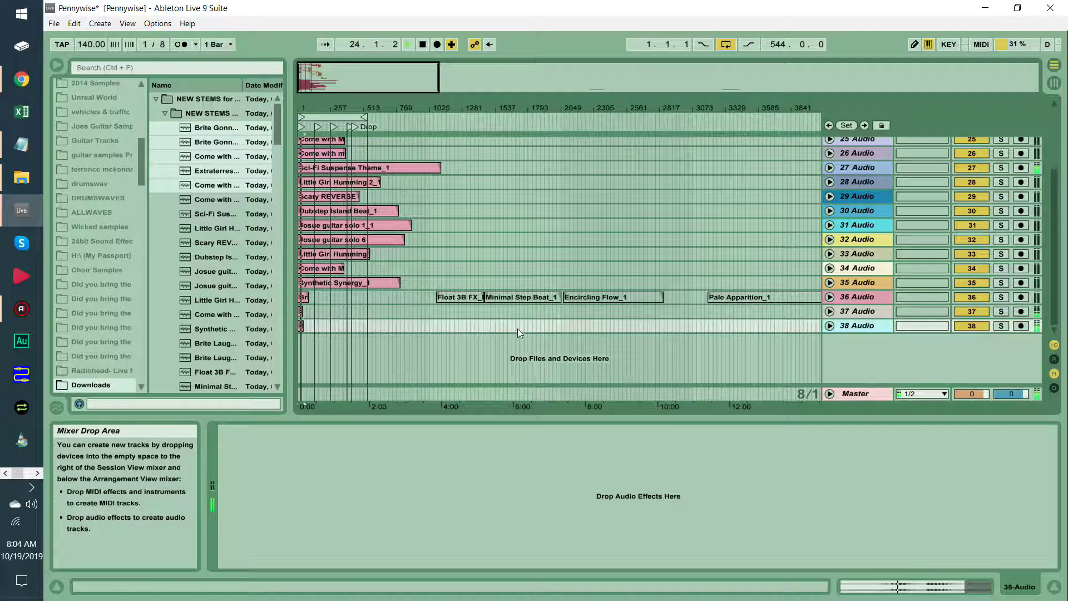
- Move Float 3B FX and Minimal Step Beat_1 from 36 Audio to bar 1 of new tracks 39 Audio and 40 Audio, folding both tracks
{"action": "left_click_drag", "start_coordinate": [471, 285], "coordinate": [338, 351]}
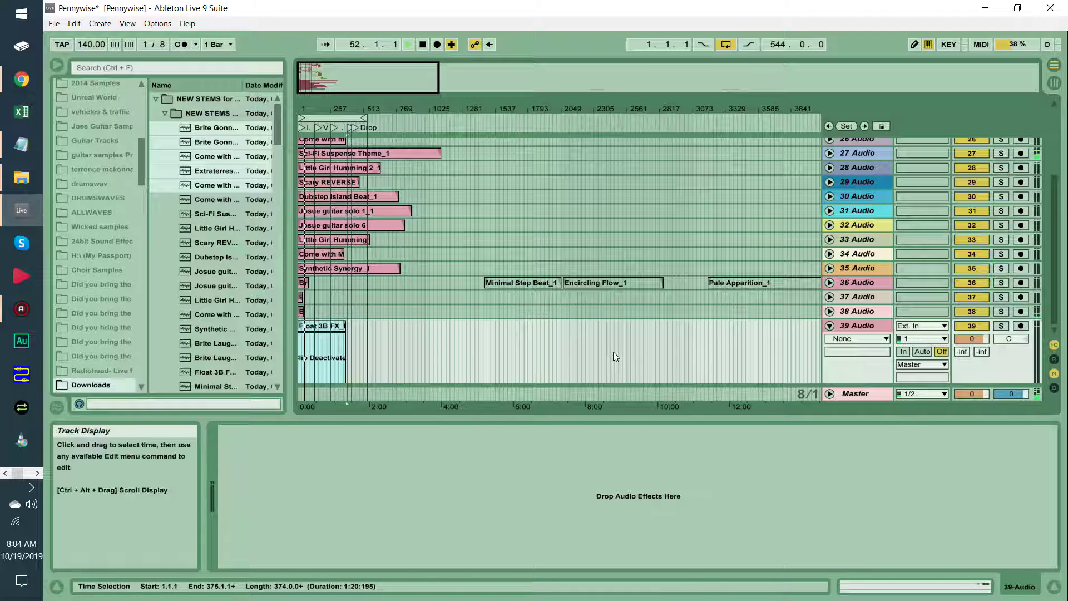
{"action": "left_click", "coordinate": [830, 327]}
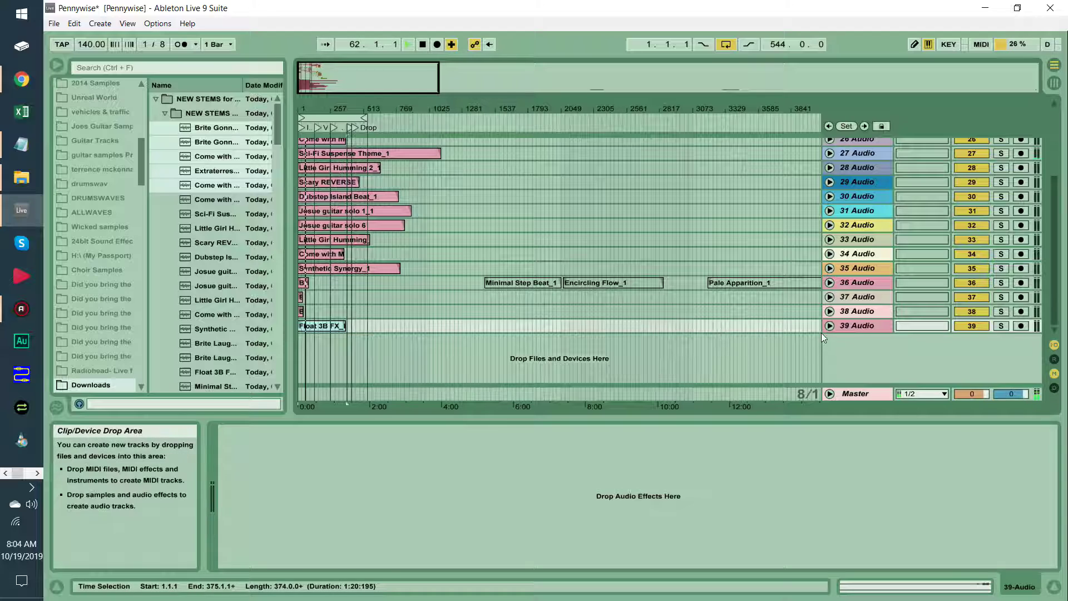
{"action": "key", "text": "ctrl+t"}
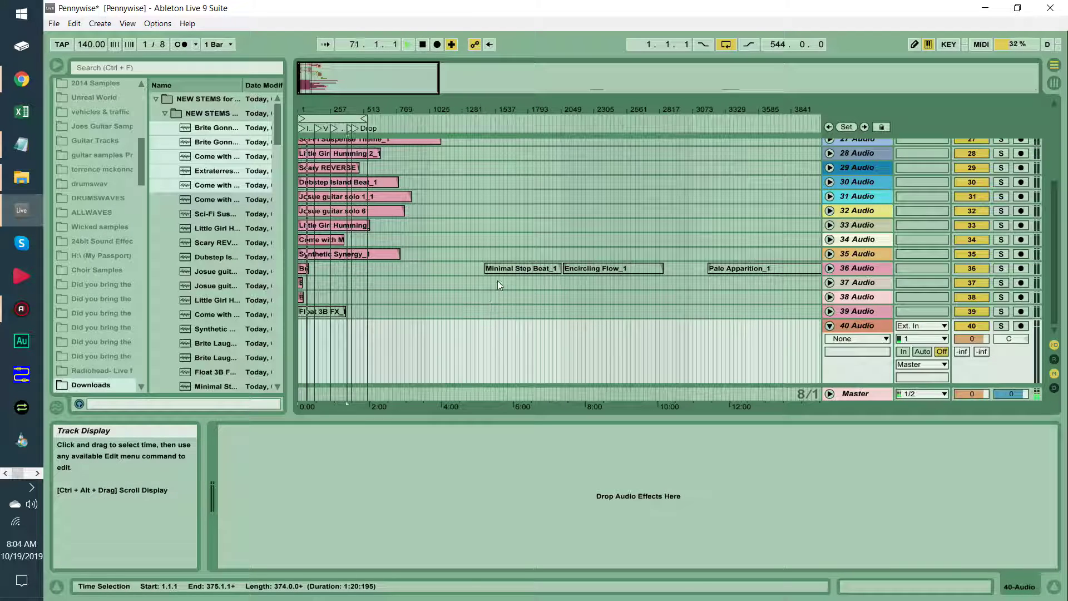
{"action": "left_click_drag", "start_coordinate": [501, 268], "coordinate": [318, 361]}
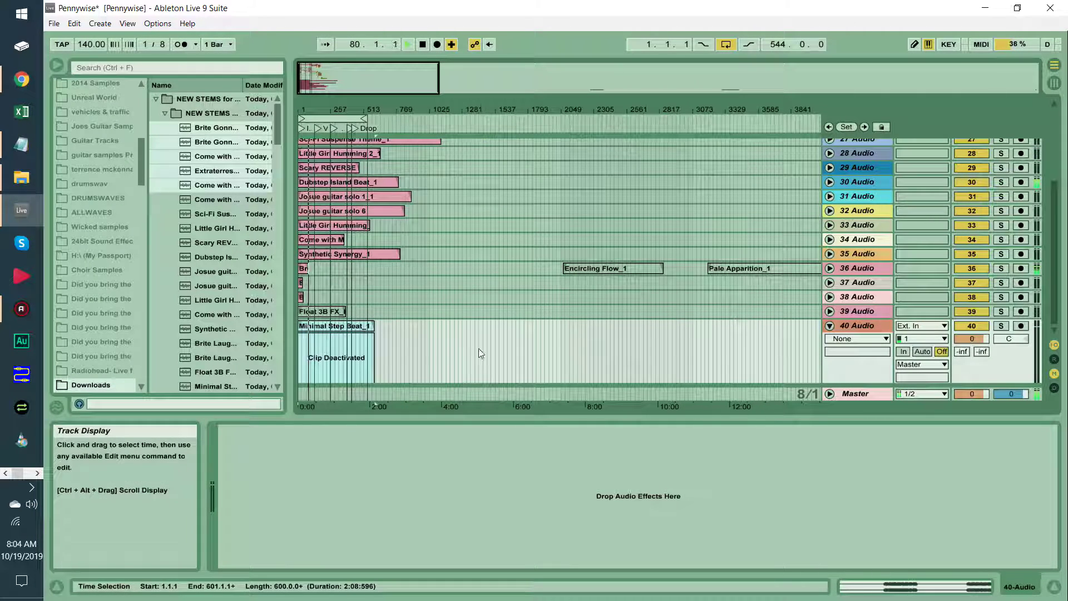
{"action": "left_click", "coordinate": [830, 326]}
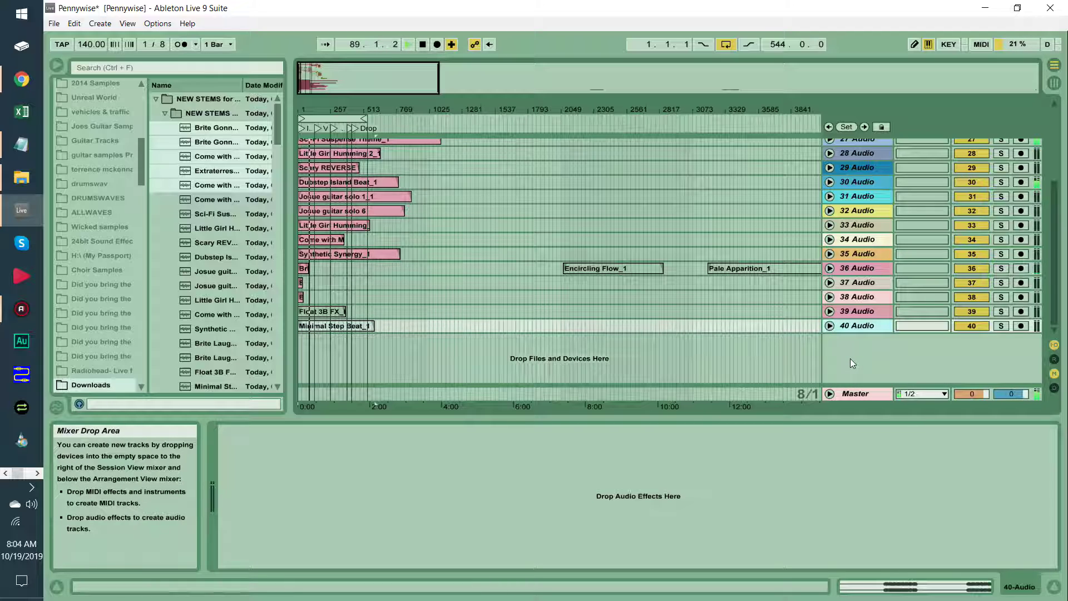
- Move Encircling Flow_1 and Pale Apparition_1 from 36 Audio to bar 1 of new tracks 41 Audio and 42 Audio, folding both tracks
{"action": "key", "text": "ctrl+t"}
{"action": "left_click_drag", "start_coordinate": [609, 255], "coordinate": [345, 363]}
{"action": "left_click", "coordinate": [830, 326]}
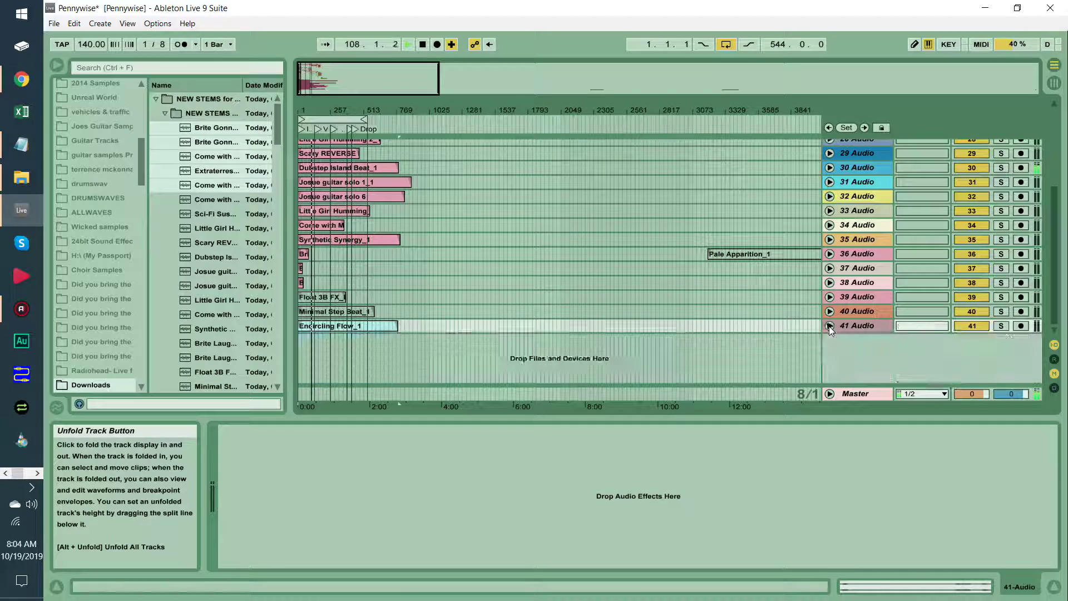
{"action": "key", "text": "ctrl+t"}
{"action": "left_click_drag", "start_coordinate": [740, 240], "coordinate": [331, 326]}
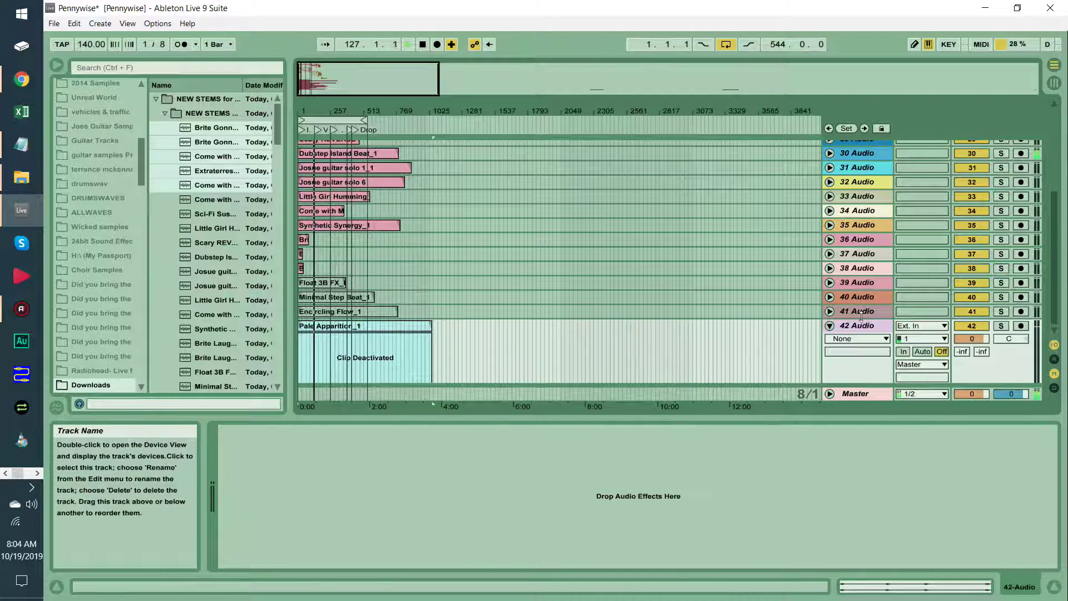
{"action": "left_click", "coordinate": [831, 327]}
- Move the next Float clip and the Xylophone clip from 36 Audio to bar 1 of new tracks 43 Audio and 44 Audio, folding both tracks
{"action": "left_click_drag", "start_coordinate": [706, 111], "coordinate": [706, 59]}
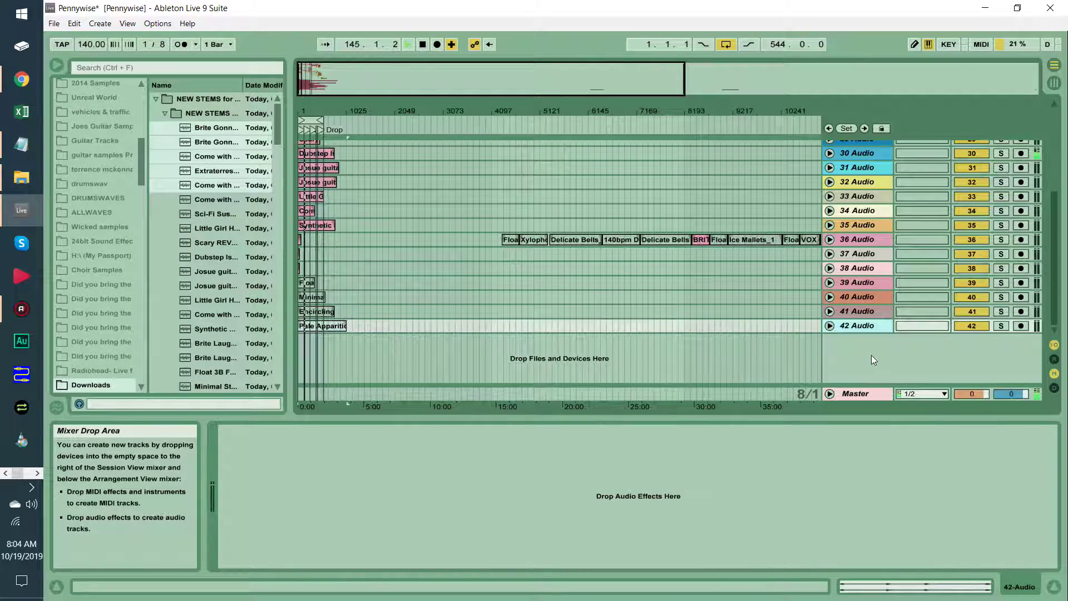
{"action": "key", "text": "ctrl+t"}
{"action": "left_click_drag", "start_coordinate": [509, 226], "coordinate": [311, 349]}
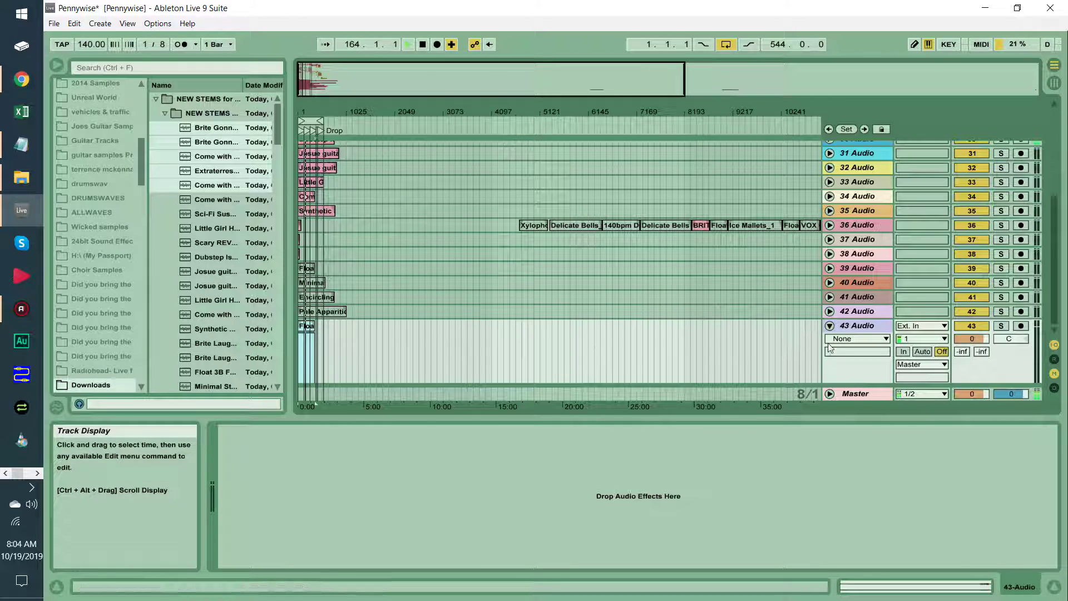
{"action": "left_click", "coordinate": [830, 326]}
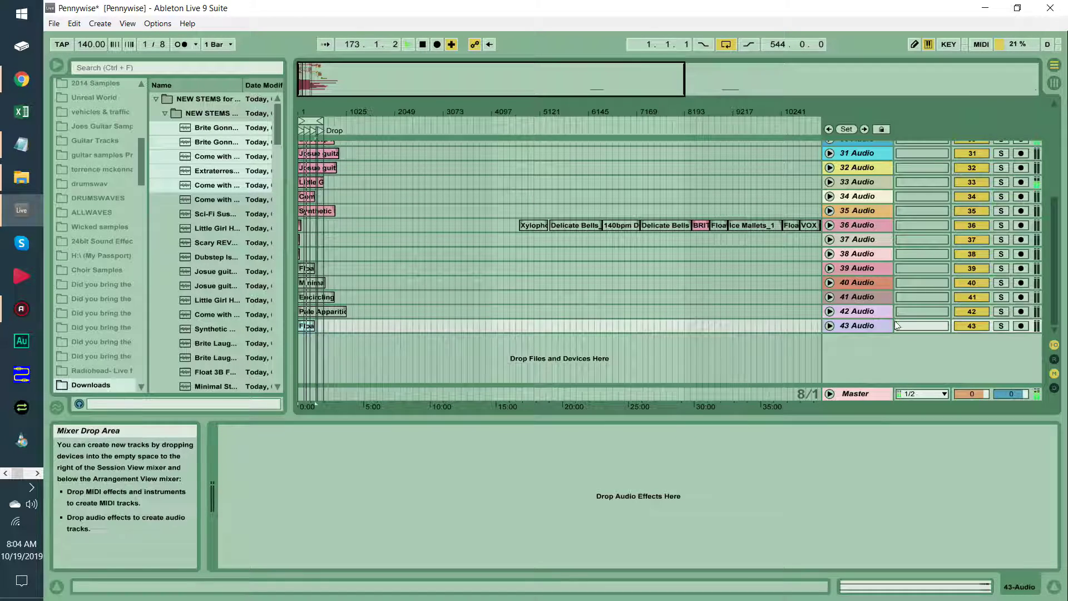
{"action": "key", "text": "ctrl+t"}
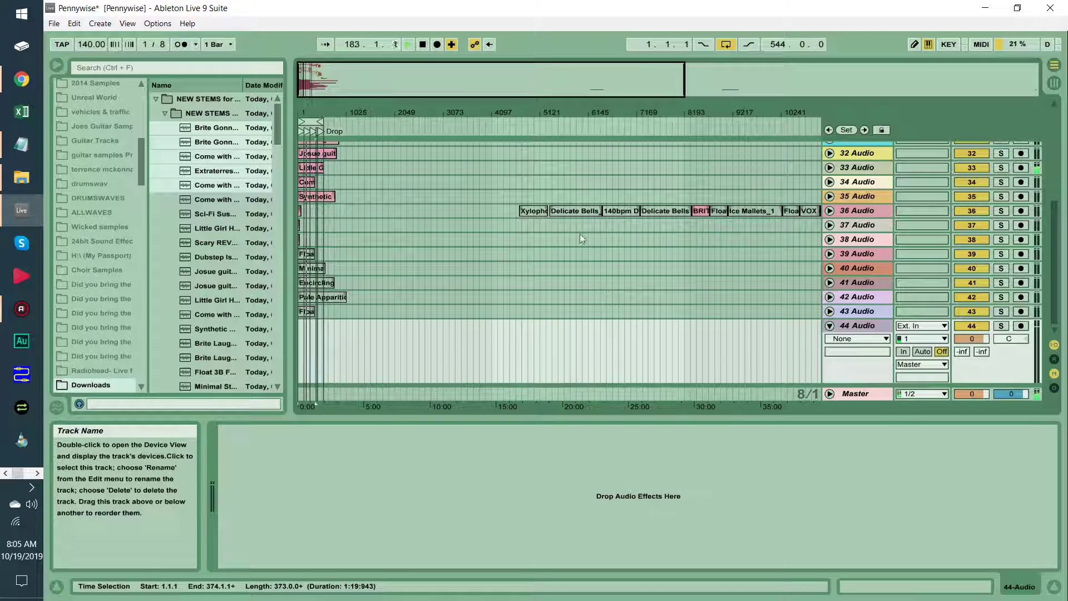
{"action": "left_click_drag", "start_coordinate": [529, 211], "coordinate": [308, 351]}
{"action": "left_click", "coordinate": [830, 324]}
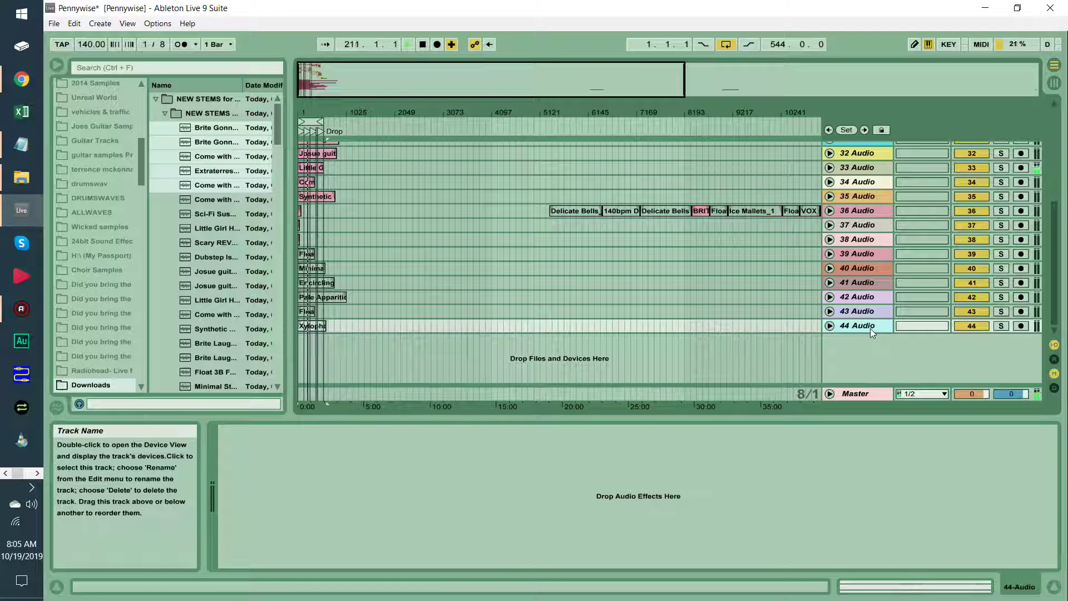
- Move the first Delicate Bells clip from 36 Audio to bar 1 of a new track 45 Audio, fold it and select 42 Audio
{"action": "key", "text": "ctrl+t"}
{"action": "left_click_drag", "start_coordinate": [586, 197], "coordinate": [336, 351]}
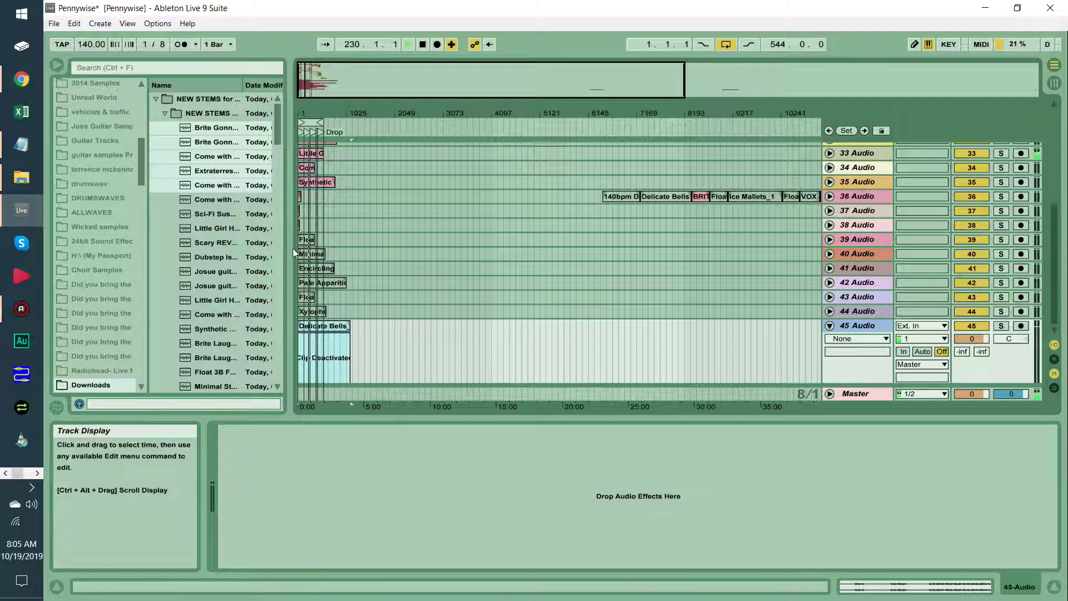
{"action": "left_click", "coordinate": [857, 253]}
{"action": "left_click", "coordinate": [860, 323], "text": "shift"}
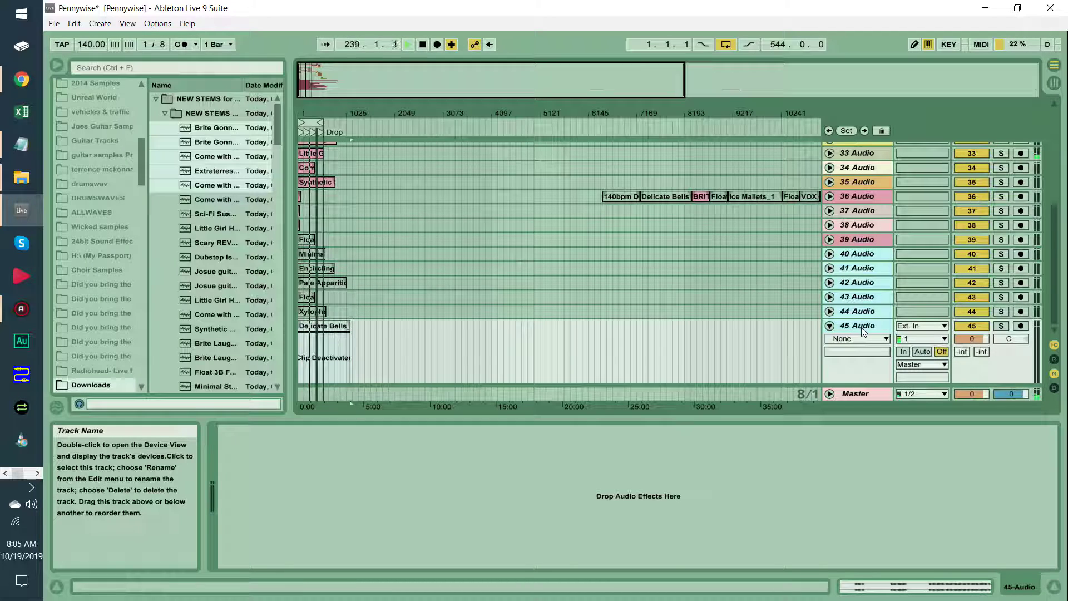
{"action": "left_click", "coordinate": [873, 283]}
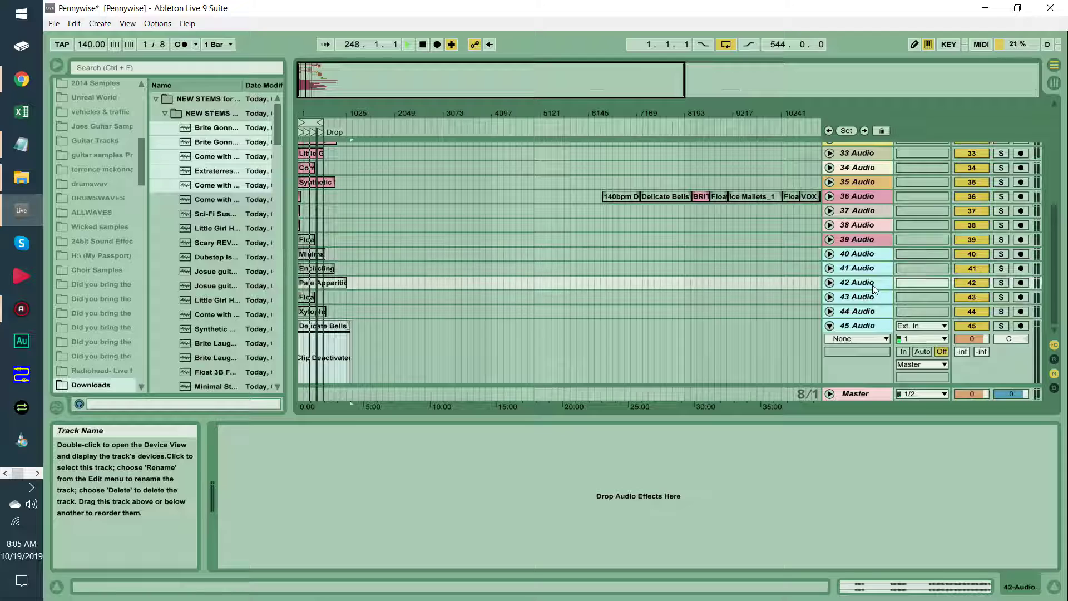
{"action": "left_click", "coordinate": [831, 325]}
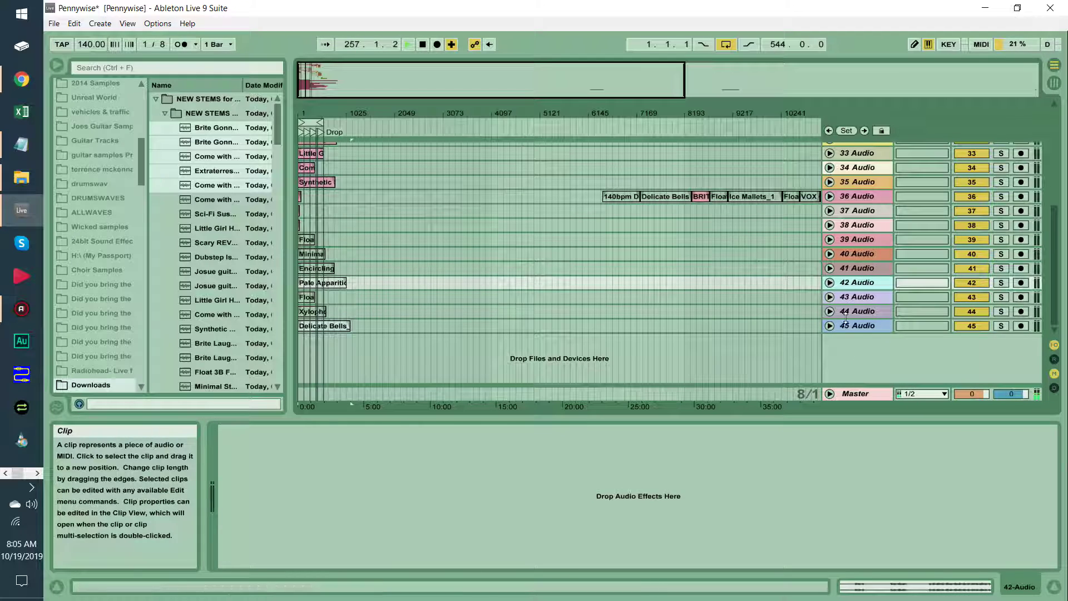
- Insert a folded audio track below 42 Audio holding the full-length 140bpm Drums_1 clip from 36 Audio at bar 1
{"action": "key", "text": "ctrl+t"}
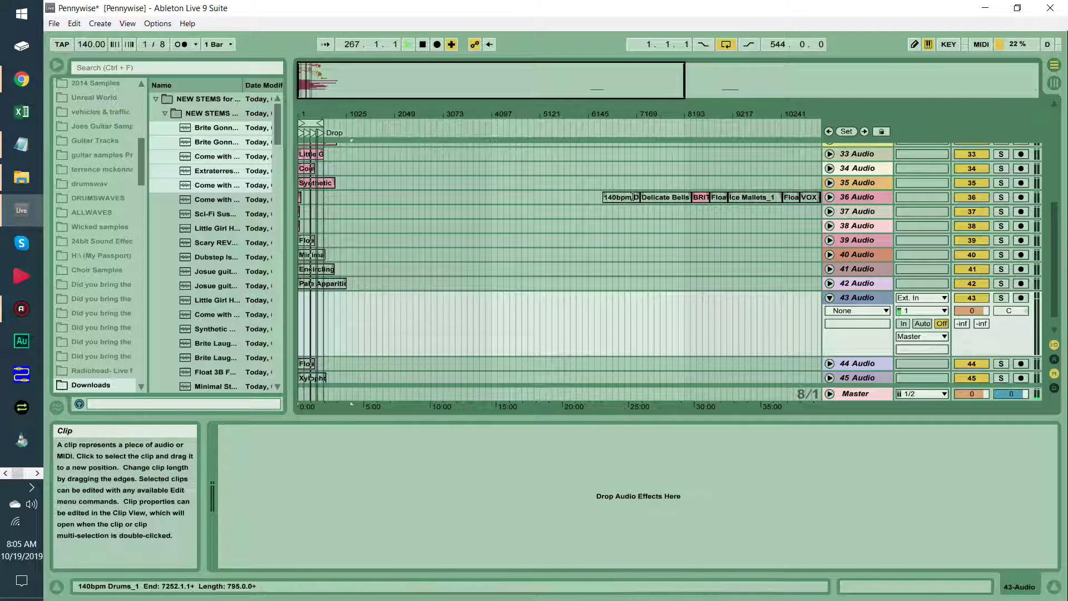
{"action": "left_click_drag", "start_coordinate": [639, 196], "coordinate": [633, 197]}
{"action": "key", "text": "ctrl+z"}
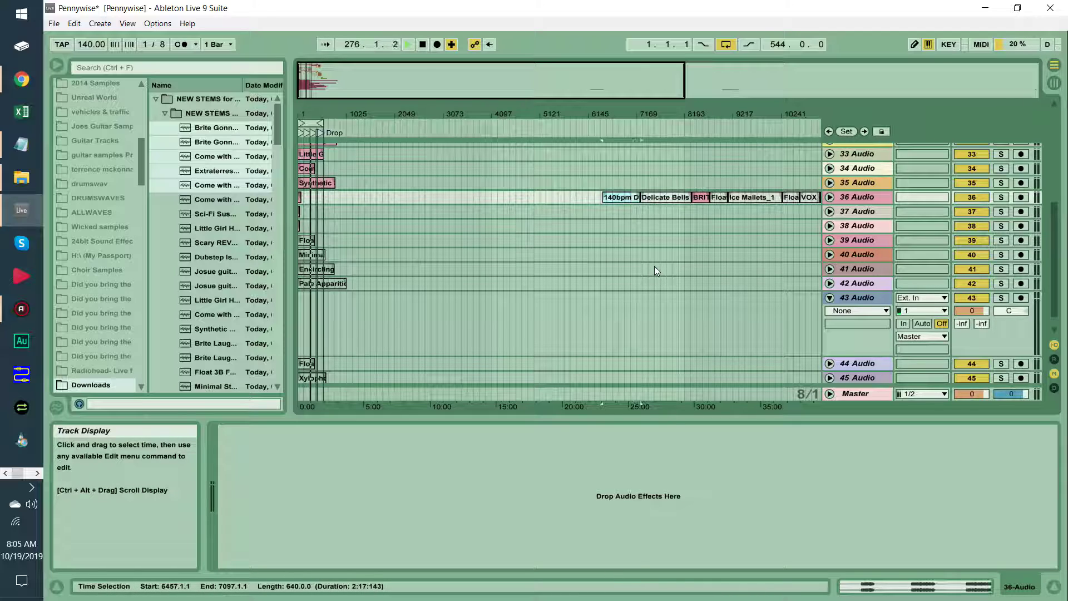
{"action": "left_click_drag", "start_coordinate": [610, 217], "coordinate": [310, 342]}
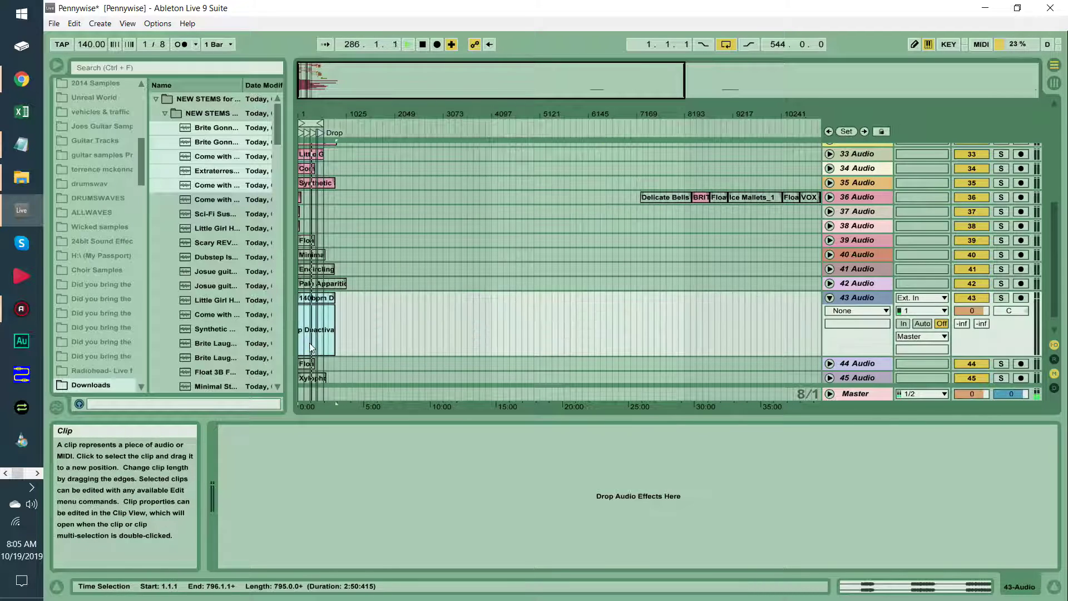
{"action": "left_click", "coordinate": [829, 297]}
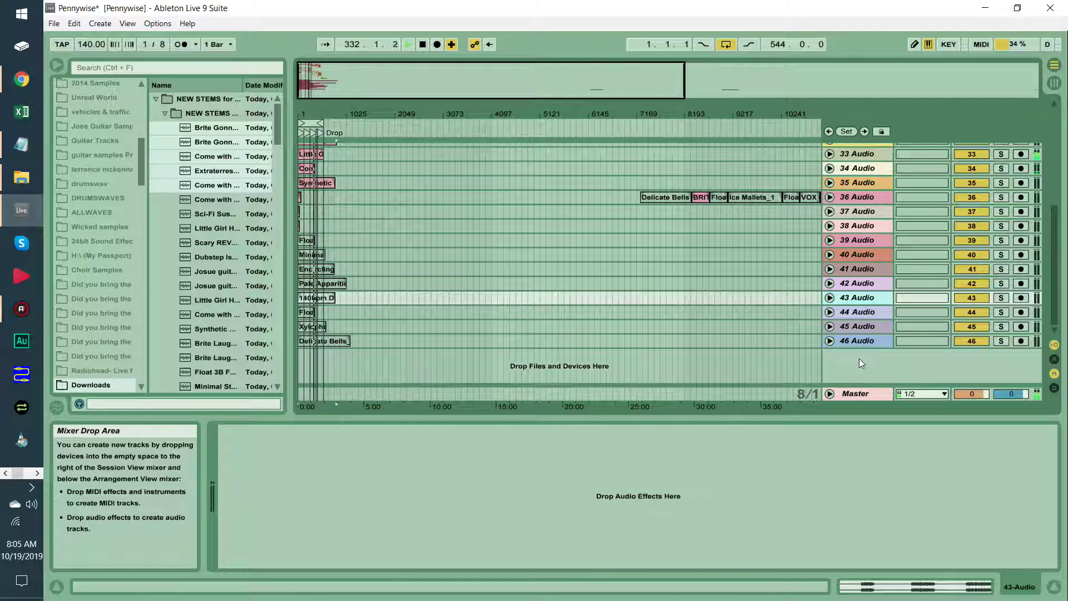
- Move the second Delicate Bells clip and the BRIT clip from 36 Audio to bar 1 of new tracks 44 Audio and 45 Audio, folding both tracks
{"action": "key", "text": "ctrl+t"}
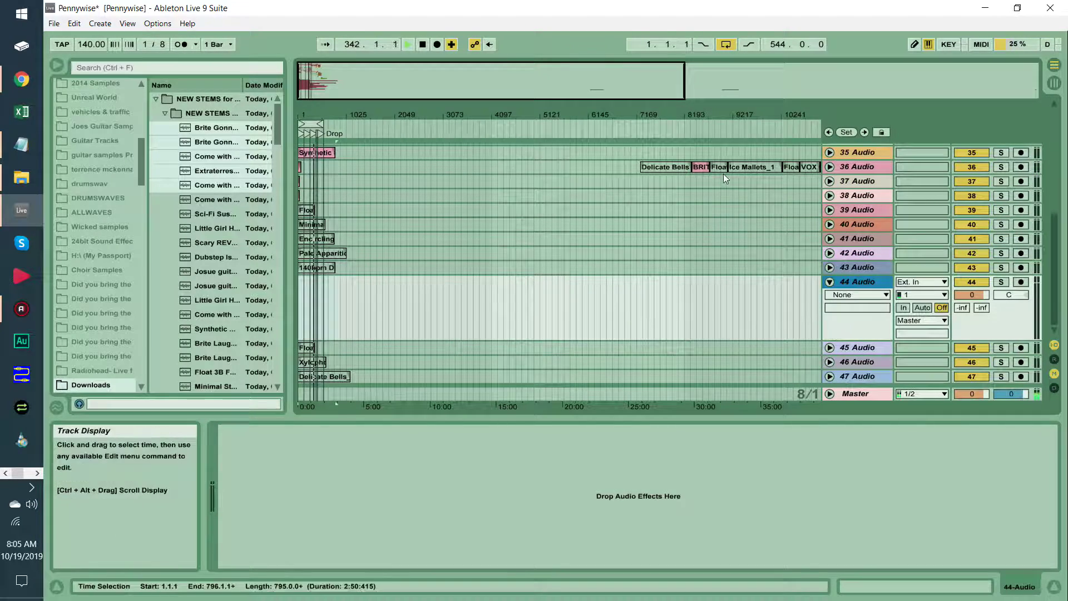
{"action": "left_click_drag", "start_coordinate": [655, 165], "coordinate": [309, 301]}
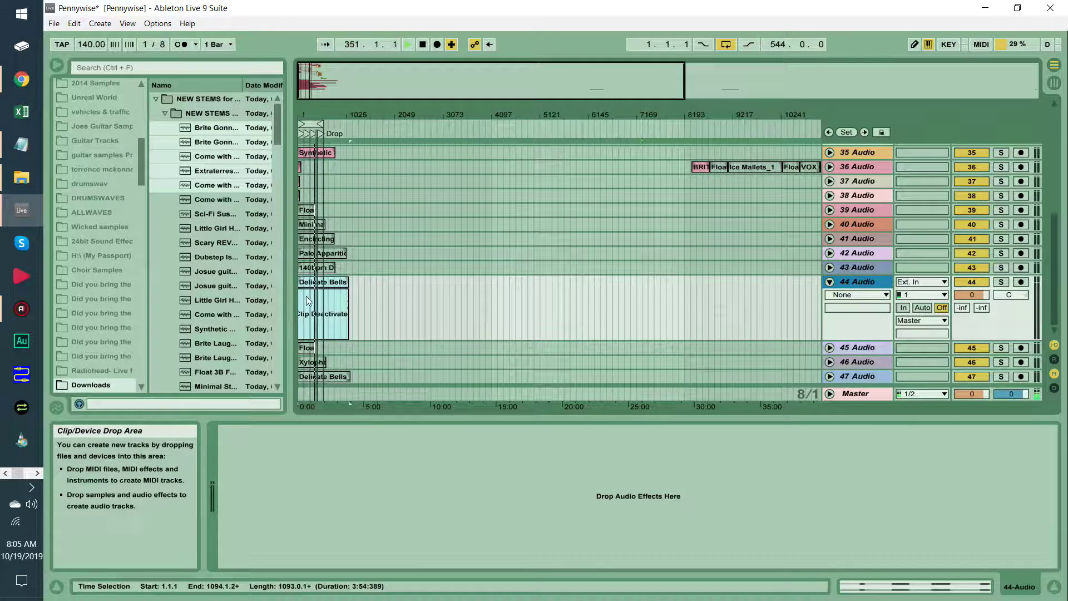
{"action": "left_click", "coordinate": [830, 281]}
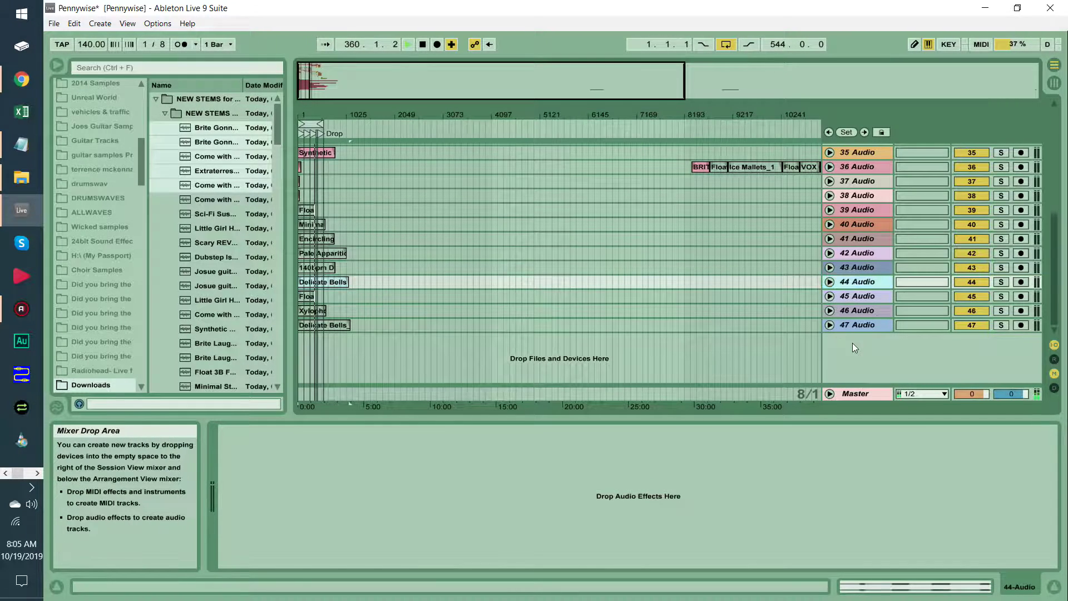
{"action": "left_click", "coordinate": [829, 296]}
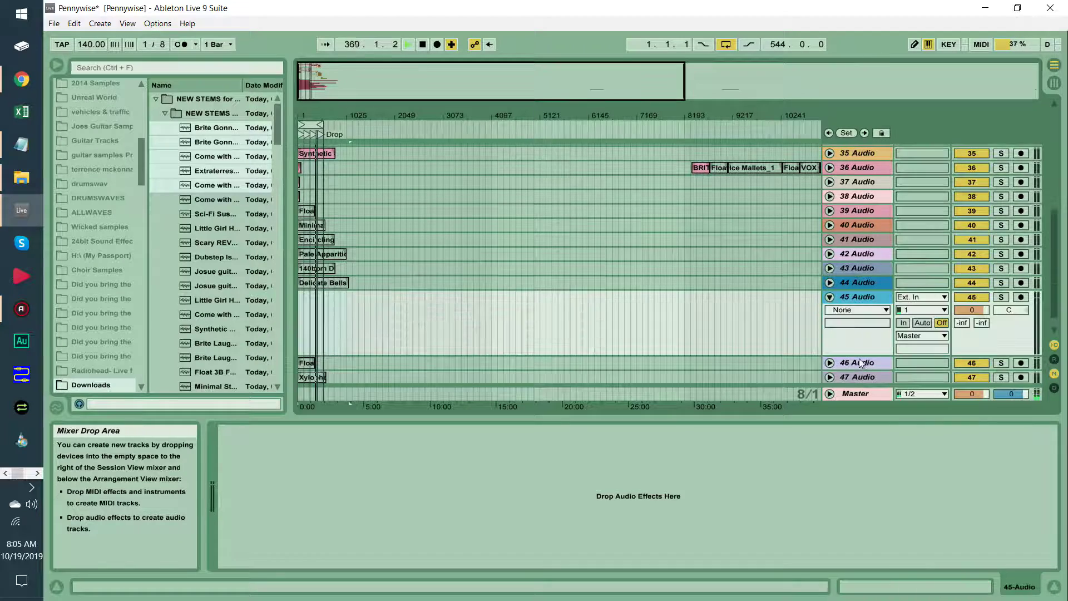
{"action": "left_click_drag", "start_coordinate": [699, 170], "coordinate": [315, 330]}
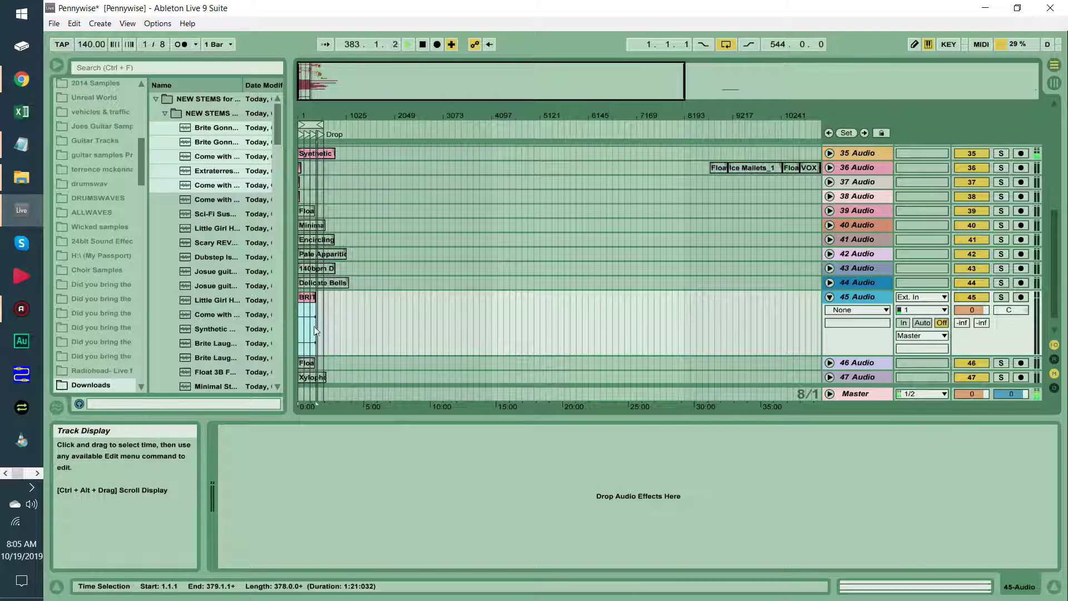
{"action": "left_click", "coordinate": [829, 296]}
- Below 46 Audio, insert tracks 47 and 48 and move the next Float clip and Ice Mallets_1 from 36 Audio to their bar 1
{"action": "left_click", "coordinate": [853, 312]}
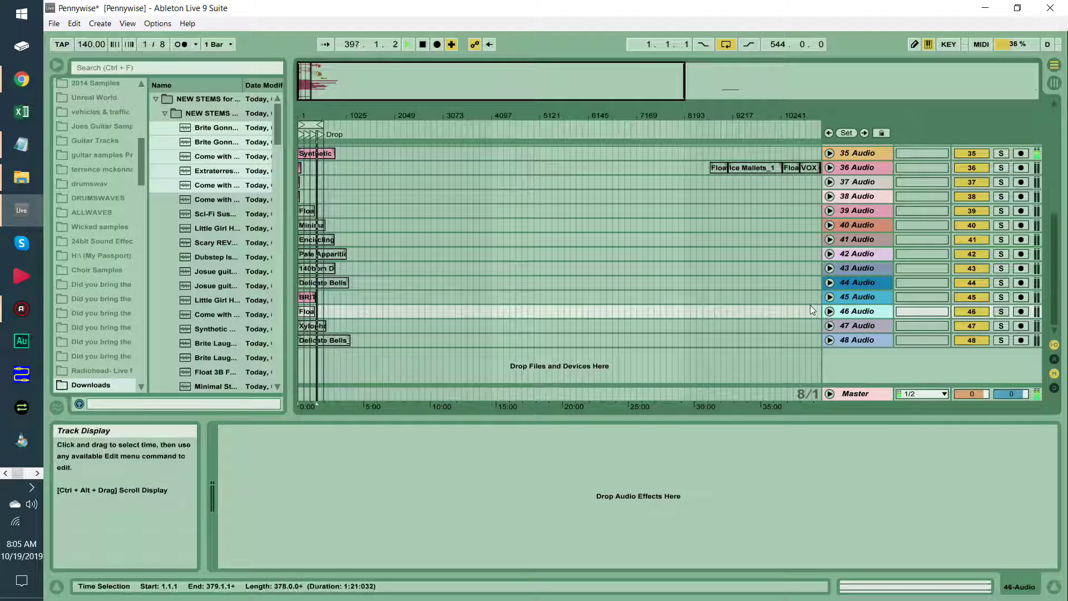
{"action": "left_click", "coordinate": [830, 326]}
{"action": "left_click_drag", "start_coordinate": [719, 167], "coordinate": [305, 355]}
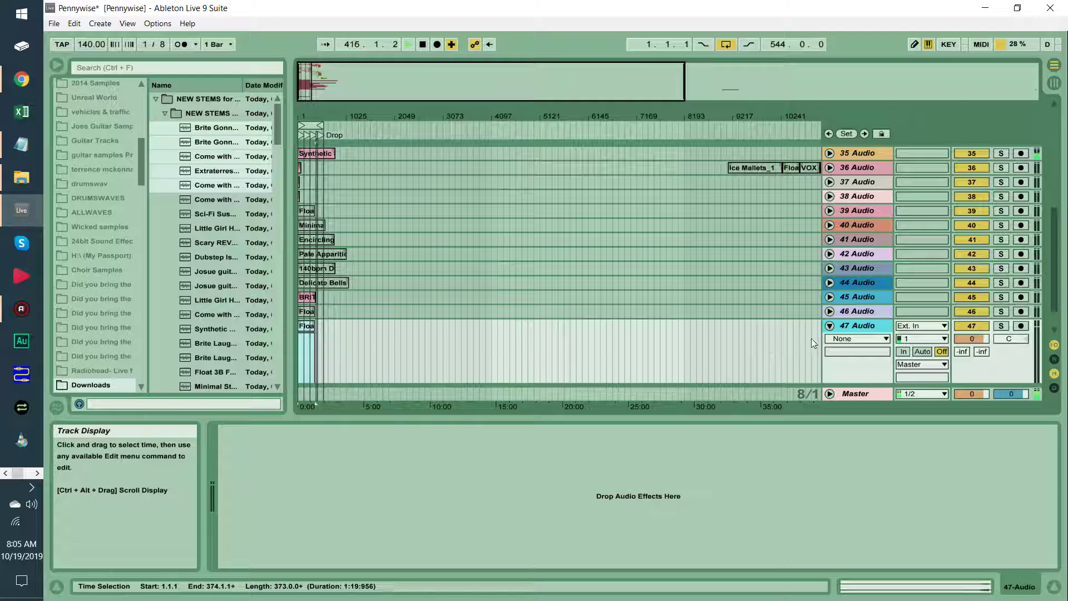
{"action": "left_click", "coordinate": [829, 326]}
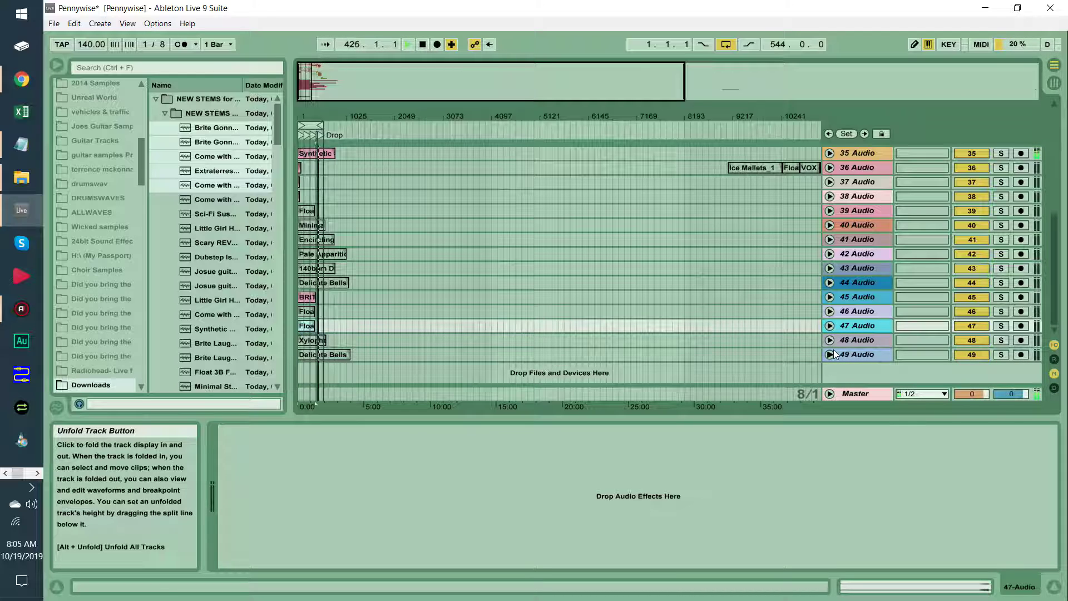
{"action": "key", "text": "ctrl+t"}
{"action": "left_click_drag", "start_coordinate": [740, 152], "coordinate": [319, 361]}
{"action": "left_click", "coordinate": [829, 326]}
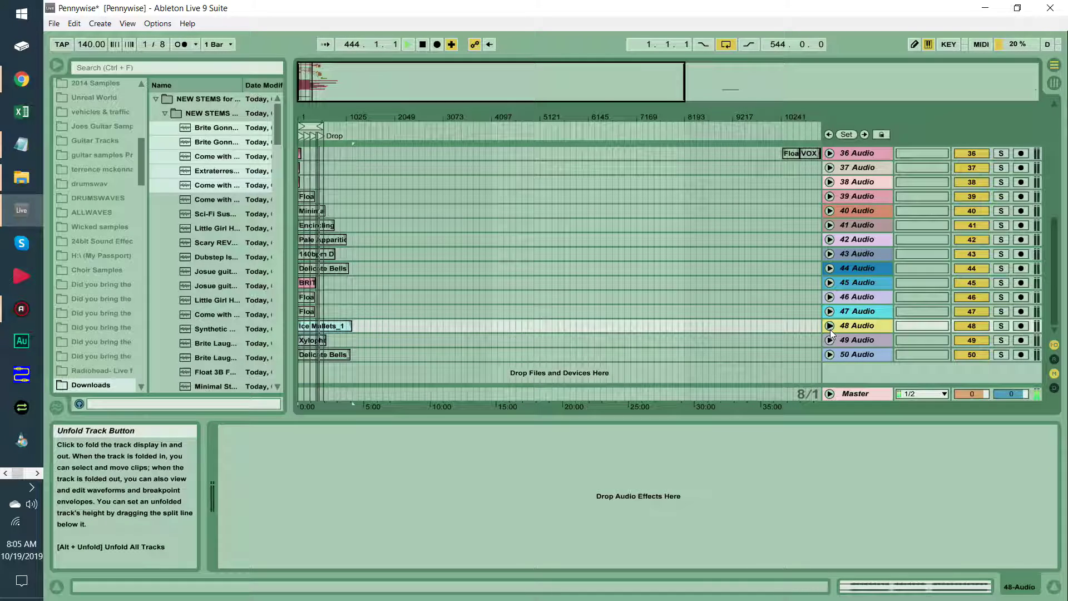
- Move the last Float clip from 36 Audio to bar 1 of a new folded track 49 Audio and select the 37 Audio track
{"action": "key", "text": "ctrl+t"}
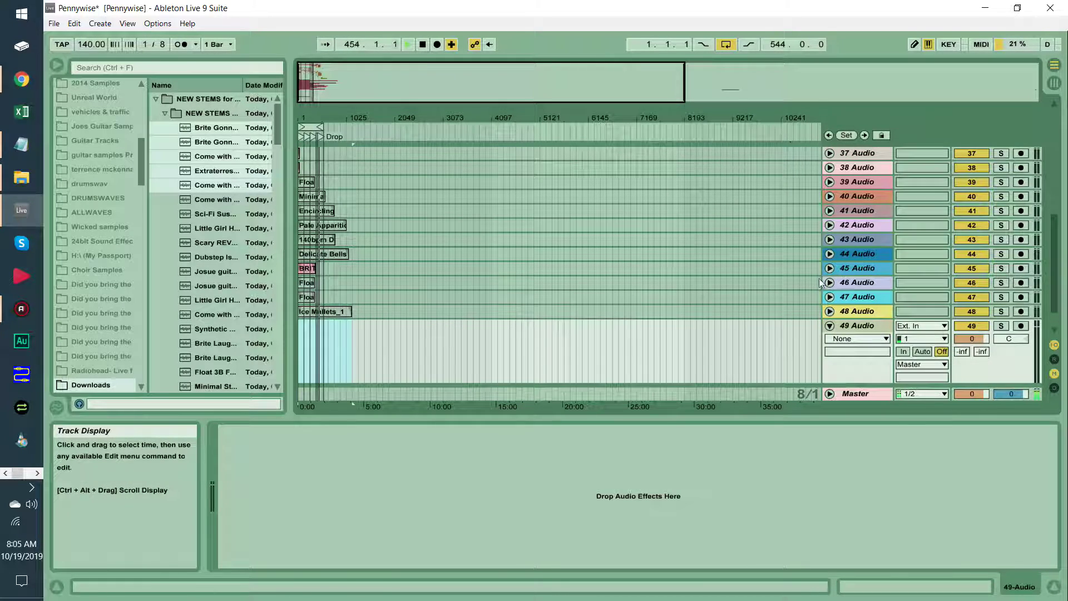
{"action": "scroll", "coordinate": [814, 245], "scroll_direction": "up", "scroll_amount": 1}
{"action": "left_click_drag", "start_coordinate": [792, 191], "coordinate": [305, 349]}
{"action": "left_click", "coordinate": [830, 318]}
{"action": "scroll", "coordinate": [835, 278], "scroll_direction": "up", "scroll_amount": 3}
{"action": "left_click", "coordinate": [842, 209]}
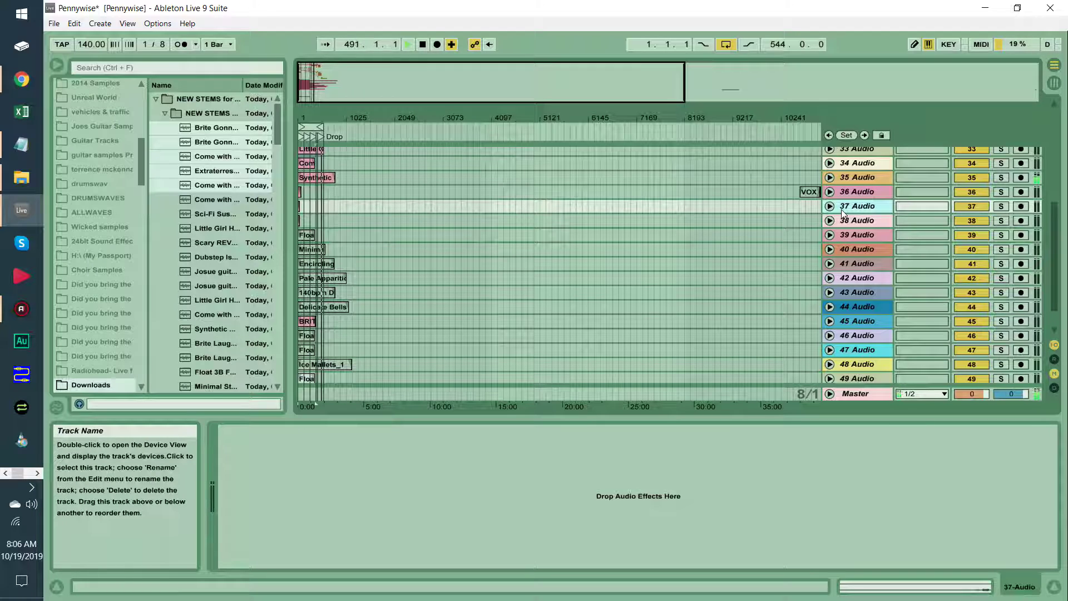
- Move the next VOX clip, VOX CH 1_1, from 36 Audio to bar 1 of a new folded track 38 Audio
{"action": "left_click", "coordinate": [830, 220]}
{"action": "left_click_drag", "start_coordinate": [809, 191], "coordinate": [301, 270]}
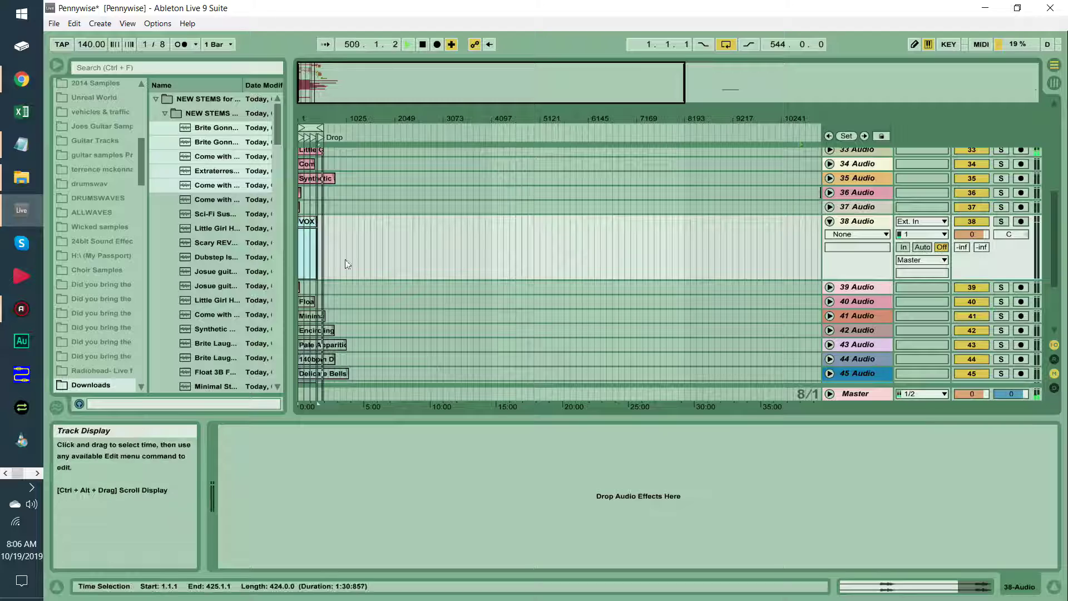
{"action": "left_click", "coordinate": [830, 221]}
{"action": "left_click_drag", "start_coordinate": [765, 119], "coordinate": [765, 109]}
- Below 37 Audio, insert tracks 38 and 39 and move VOX CH 2_1 and VOX CH 3_1 from 36 Audio to their bar 1
{"action": "left_click", "coordinate": [858, 207]}
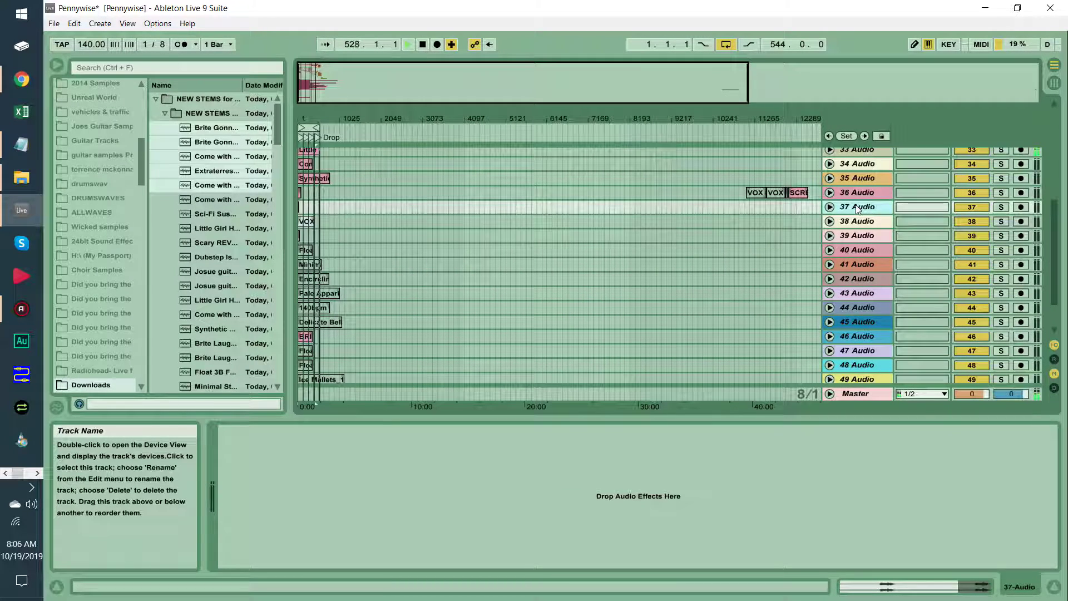
{"action": "left_click", "coordinate": [830, 221]}
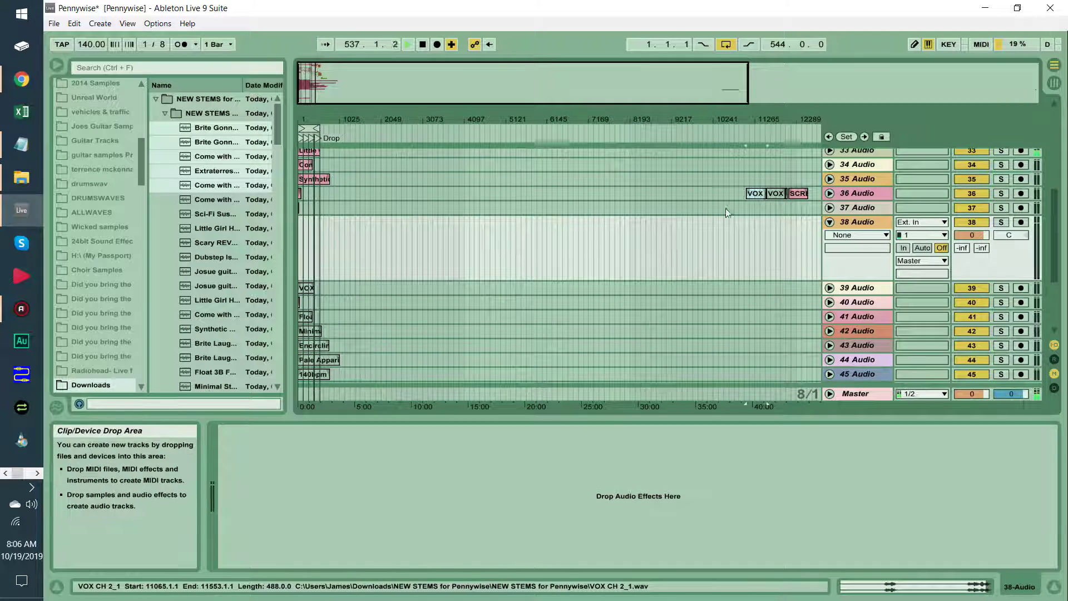
{"action": "left_click", "coordinate": [303, 277]}
{"action": "left_click", "coordinate": [856, 226]}
{"action": "key", "text": "ctrl+t"}
{"action": "left_click_drag", "start_coordinate": [772, 194], "coordinate": [305, 340]}
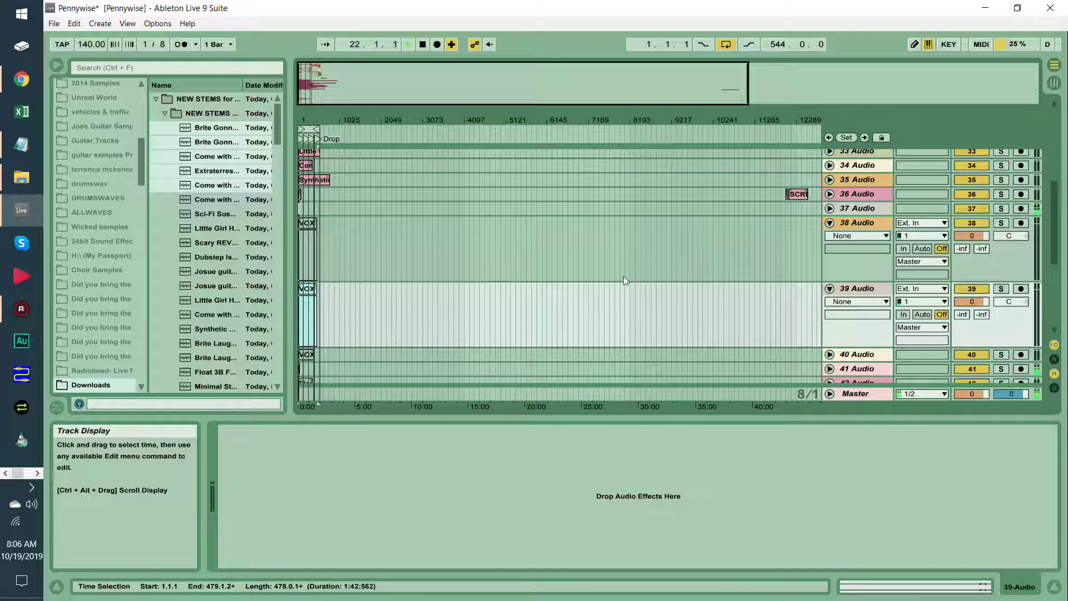
- Below 36 Audio, insert tracks 37 and 38 and move SCREAMS_1 and Scary_1 from 36 Audio to their bar 1
{"action": "left_click", "coordinate": [841, 194]}
{"action": "key", "text": "ctrl+t"}
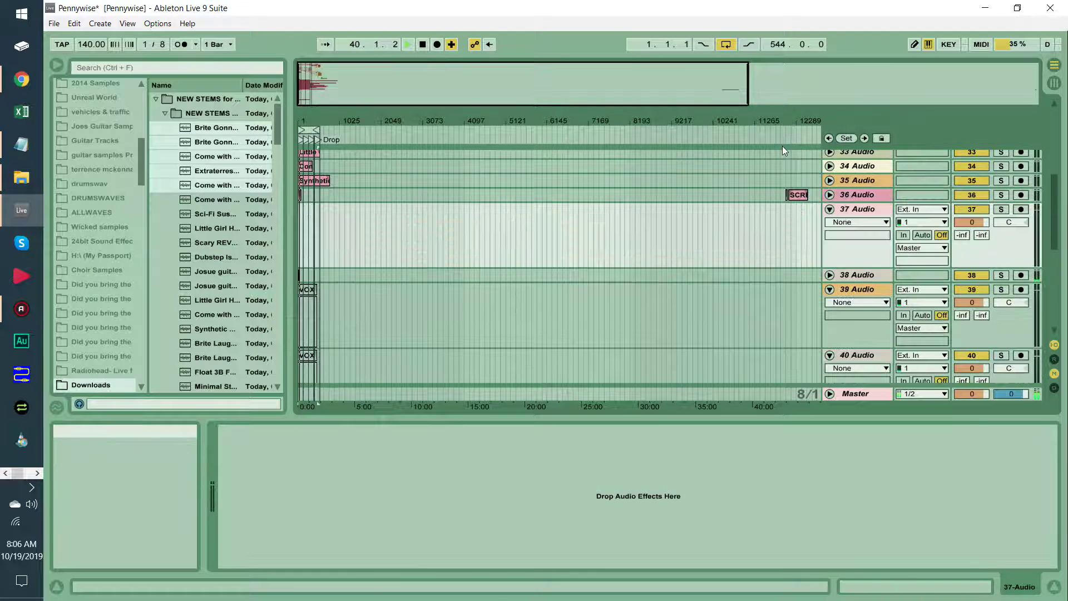
{"action": "left_click_drag", "start_coordinate": [800, 195], "coordinate": [343, 255]}
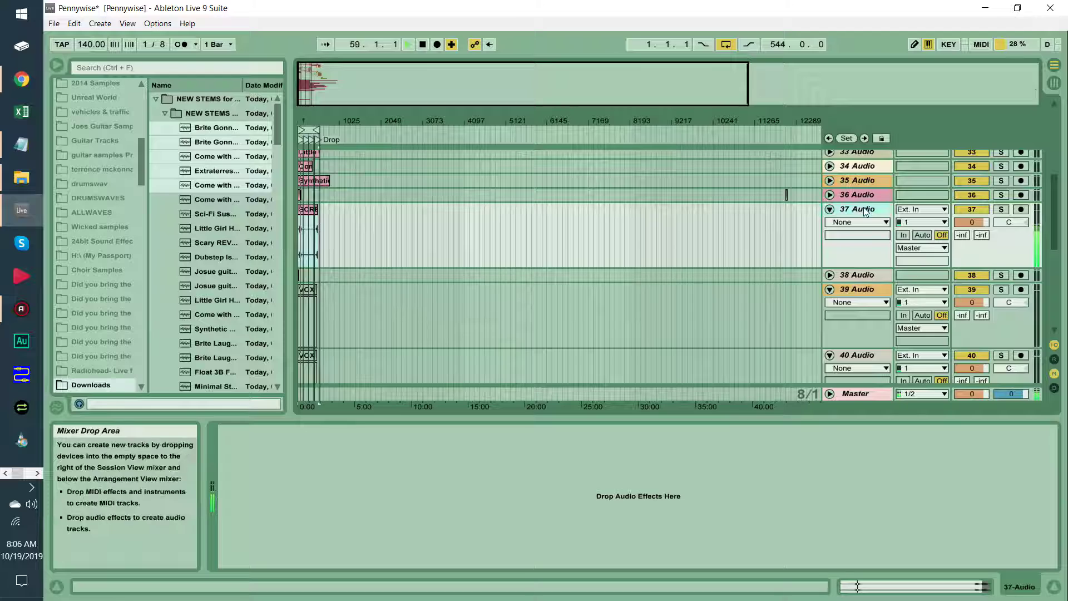
{"action": "key", "text": "ctrl+t"}
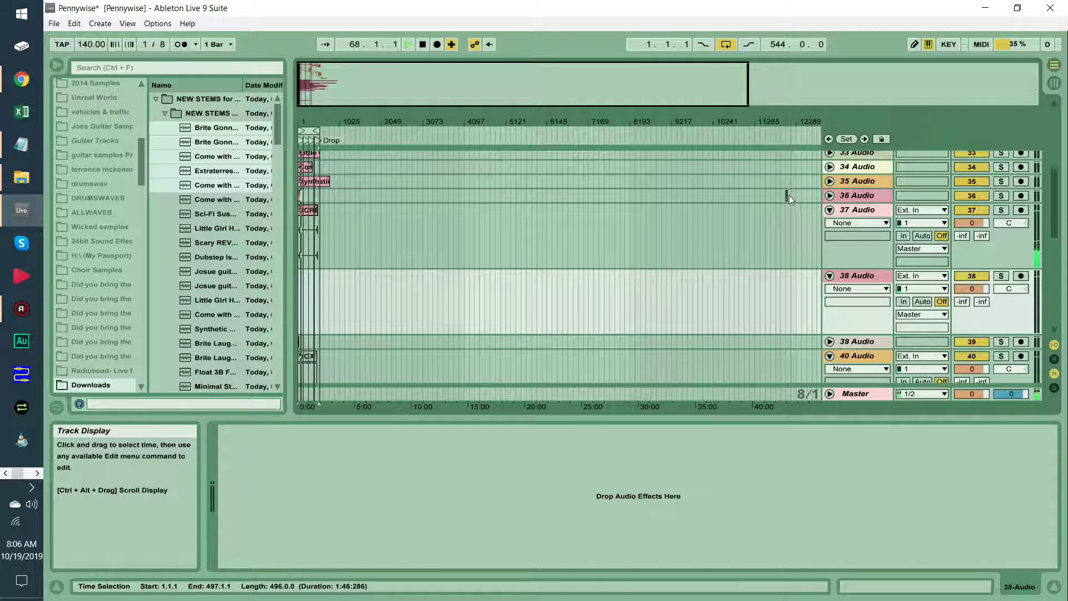
{"action": "left_click", "coordinate": [756, 219]}
{"action": "left_click_drag", "start_coordinate": [756, 220], "coordinate": [300, 295]}
- Check the starts of the newly placed clips at bar 1, and fold tracks 37, 38, 40 and 41 Audio
{"action": "left_click_drag", "start_coordinate": [305, 118], "coordinate": [311, 245]}
{"action": "left_click_drag", "start_coordinate": [359, 276], "coordinate": [322, 285]}
{"action": "left_click_drag", "start_coordinate": [330, 343], "coordinate": [322, 340]}
{"action": "left_click", "coordinate": [333, 356]}
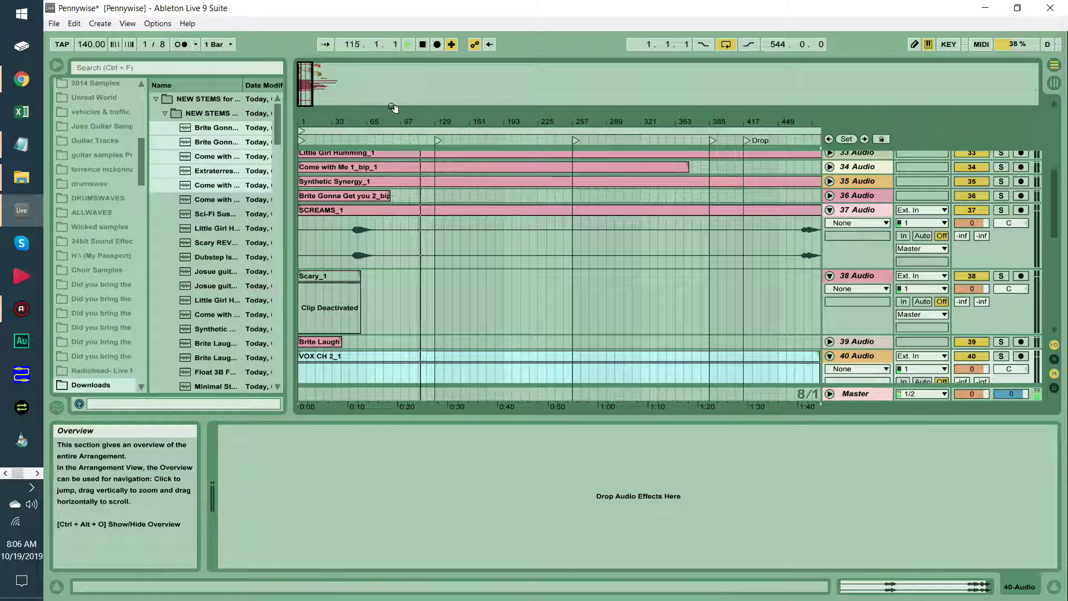
{"action": "left_click_drag", "start_coordinate": [456, 121], "coordinate": [458, 85]}
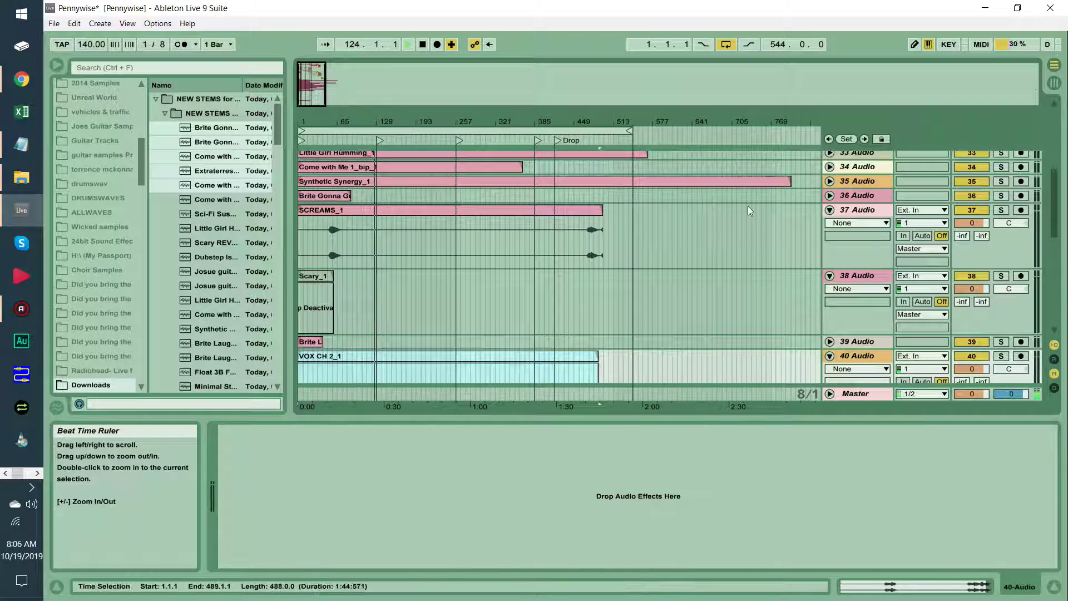
{"action": "left_click", "coordinate": [829, 211]}
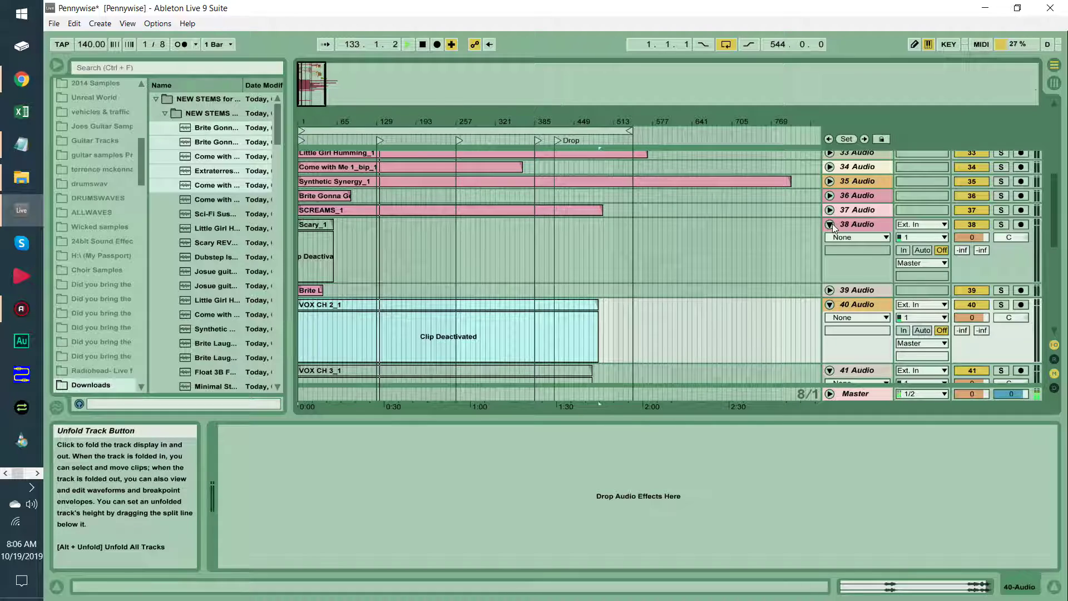
{"action": "left_click", "coordinate": [830, 224]}
{"action": "left_click", "coordinate": [830, 253]}
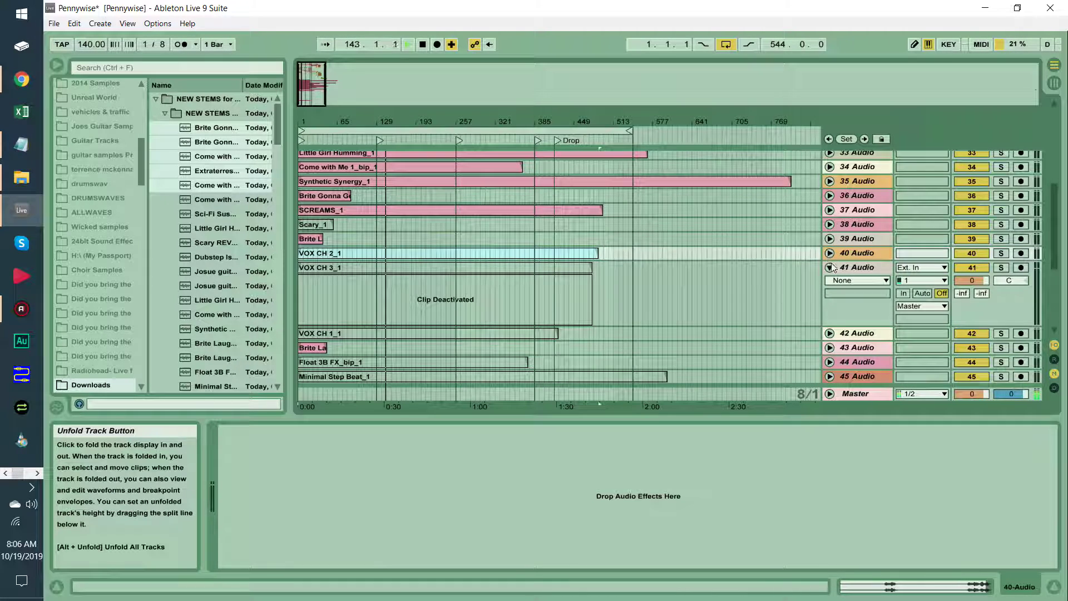
{"action": "left_click", "coordinate": [829, 267]}
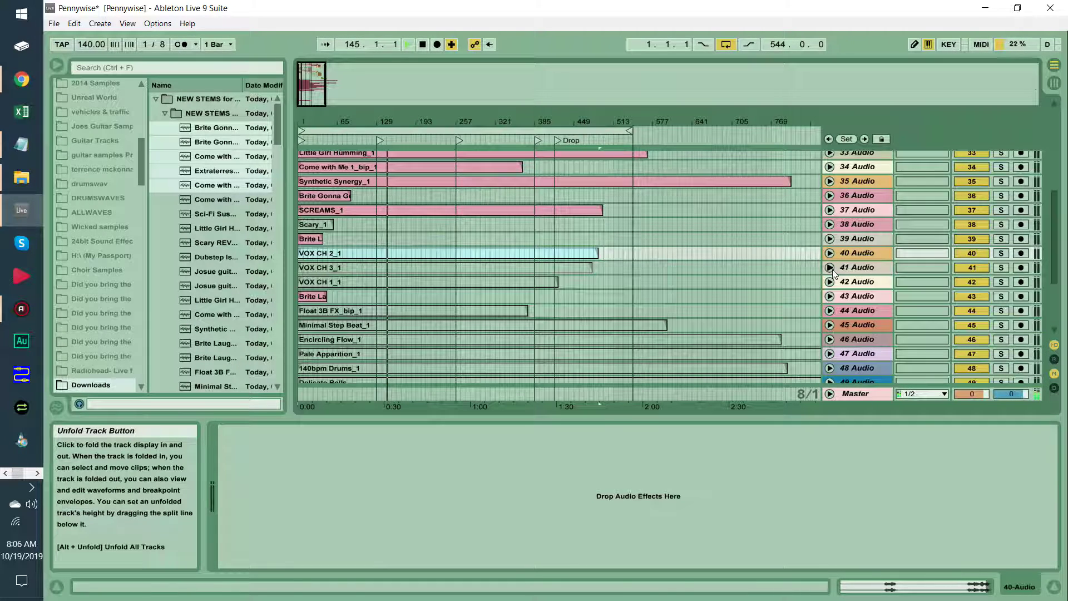
- Check that each stem clip on tracks 41 to 56 Audio starts at bar 1, undoing any accidental clip move
{"action": "left_click", "coordinate": [301, 268]}
{"action": "left_click", "coordinate": [320, 282]}
{"action": "left_click", "coordinate": [314, 306]}
{"action": "left_click_drag", "start_coordinate": [316, 325], "coordinate": [313, 343]}
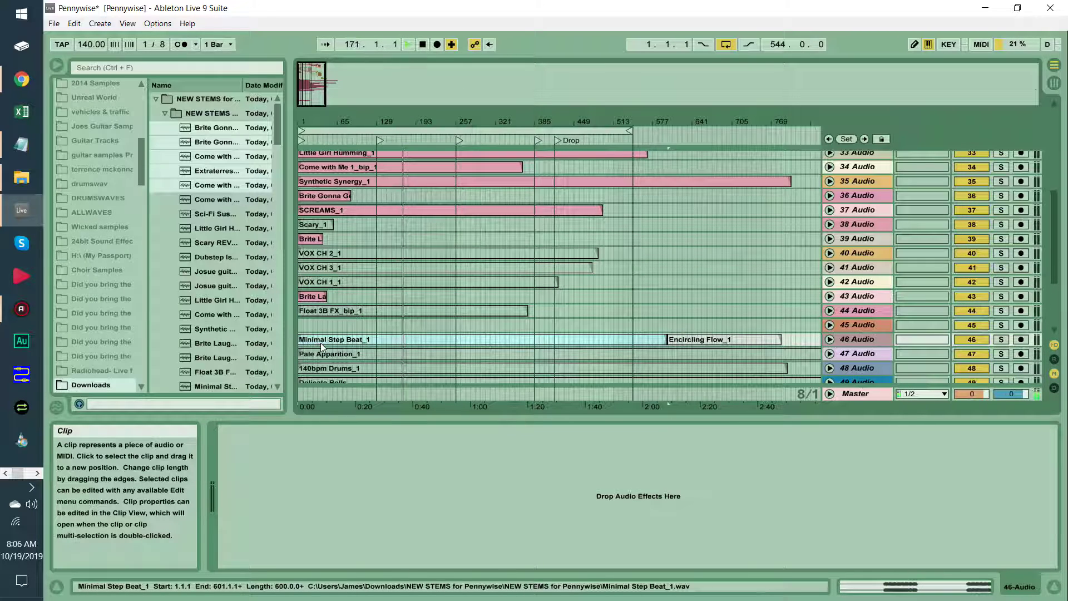
{"action": "key", "text": "ctrl+z"}
{"action": "left_click", "coordinate": [317, 341]}
{"action": "scroll", "coordinate": [317, 334], "scroll_direction": "down", "scroll_amount": 2}
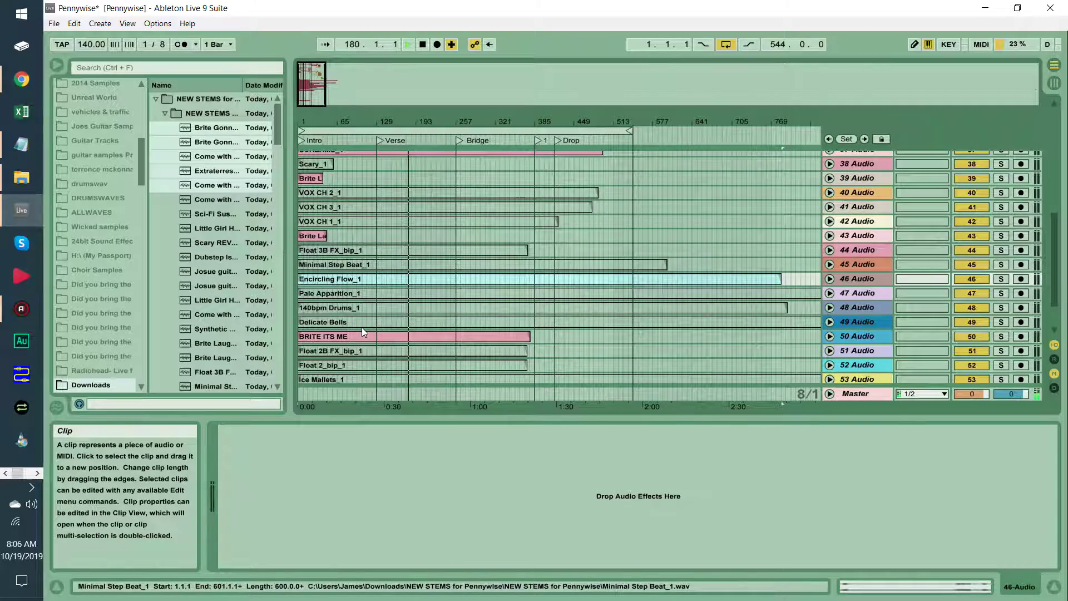
{"action": "left_click", "coordinate": [320, 295]}
{"action": "left_click", "coordinate": [323, 307]}
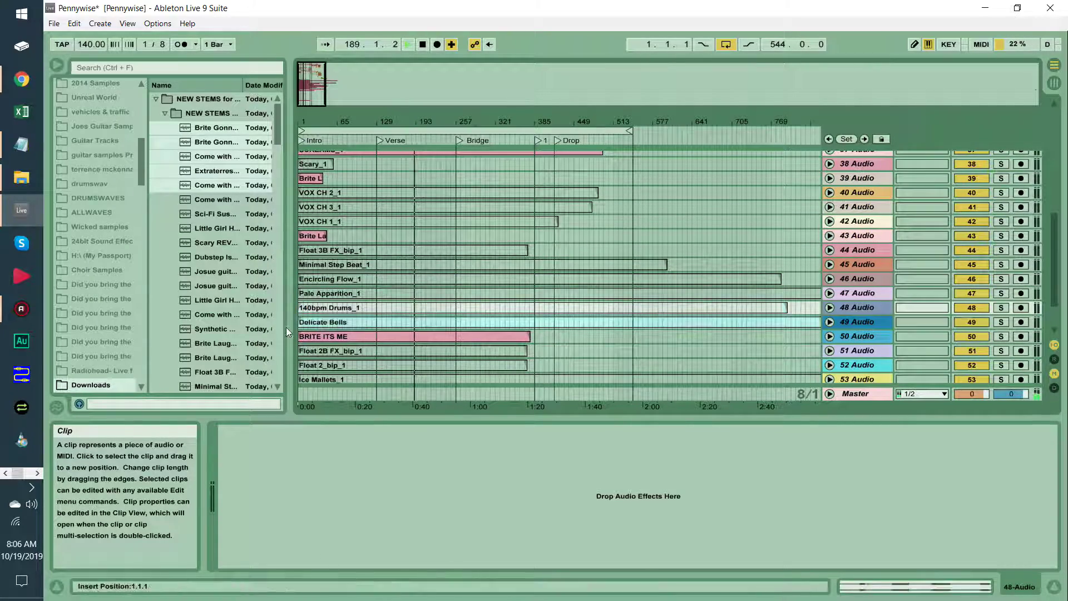
{"action": "left_click", "coordinate": [333, 365]}
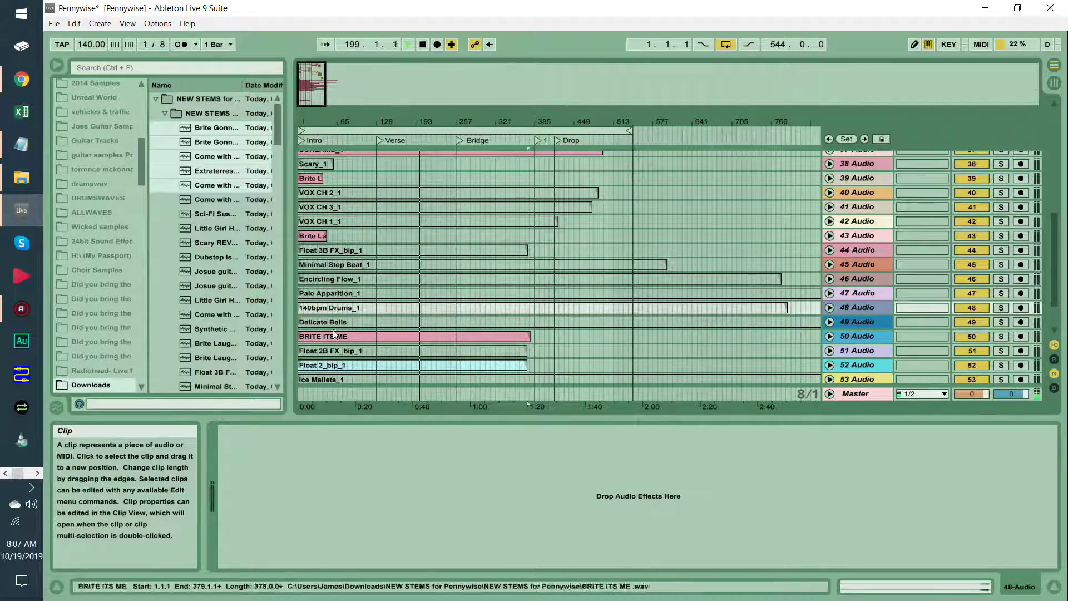
{"action": "scroll", "coordinate": [378, 316], "scroll_direction": "down", "scroll_amount": 3}
{"action": "left_click_drag", "start_coordinate": [350, 333], "coordinate": [301, 369]}
{"action": "left_click", "coordinate": [319, 377]}
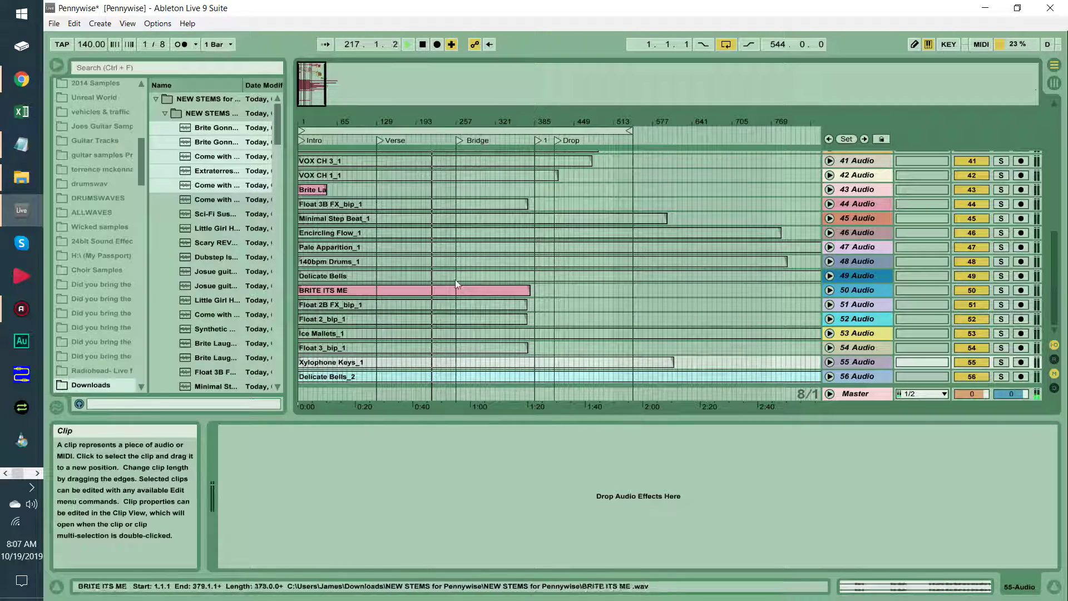
- Save the set and open the details of the Delicate Bells_2 clip on 56 Audio
{"action": "left_click", "coordinate": [593, 309]}
{"action": "key", "text": "ctrl+s"}
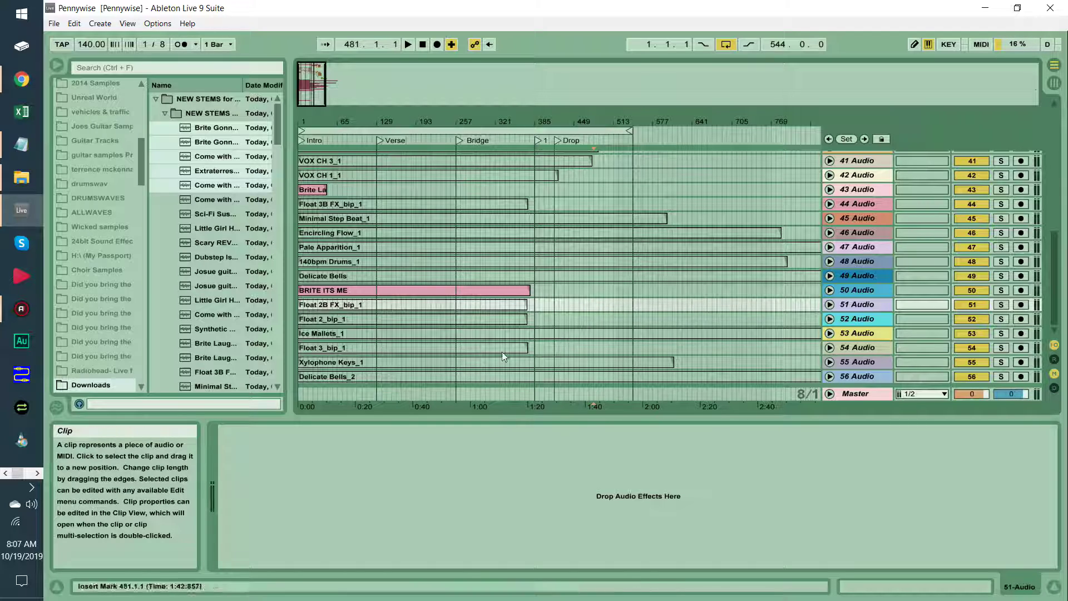
{"action": "left_click", "coordinate": [399, 375]}
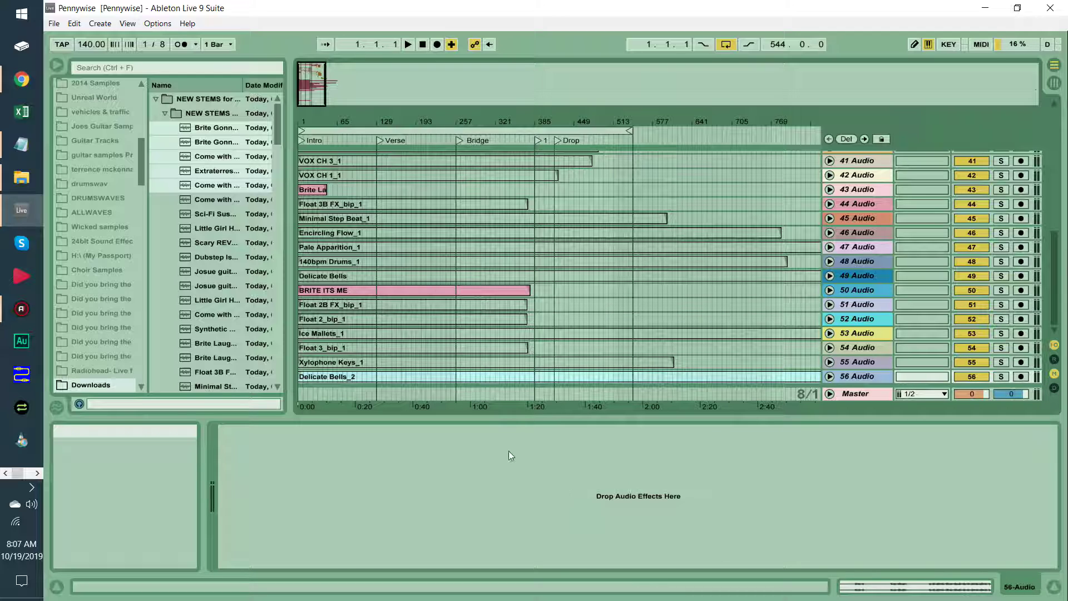
{"action": "left_click", "coordinate": [855, 586]}
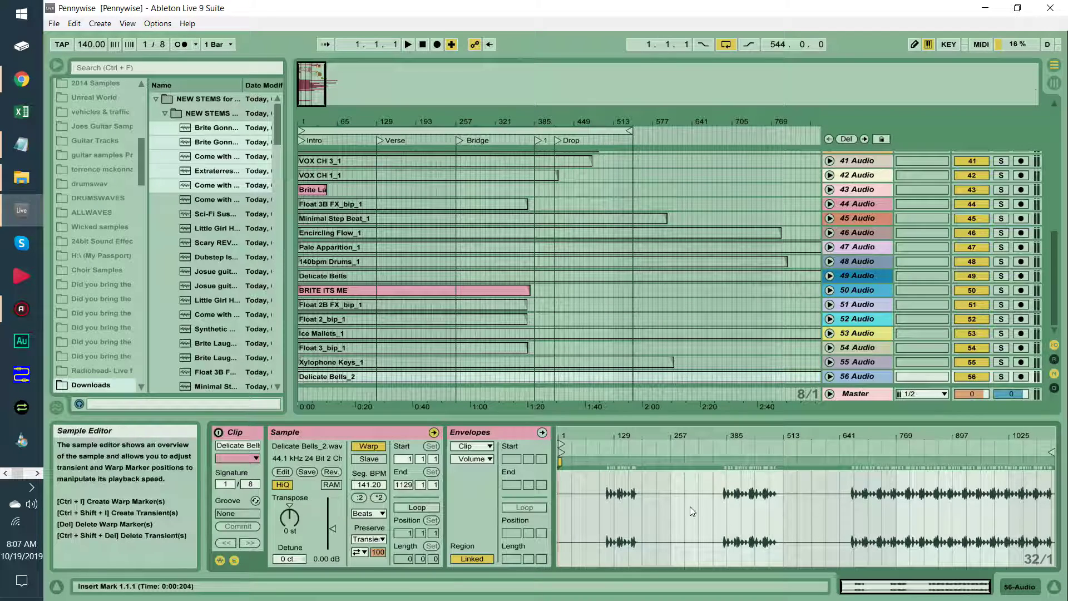
- Activate the six deactivated clips from Float 2B FX_bip_1 on 51 Audio to Delicate Bells_2 on 56 Audio
{"action": "left_click", "coordinate": [403, 307]}
{"action": "left_click", "coordinate": [416, 375], "text": "shift"}
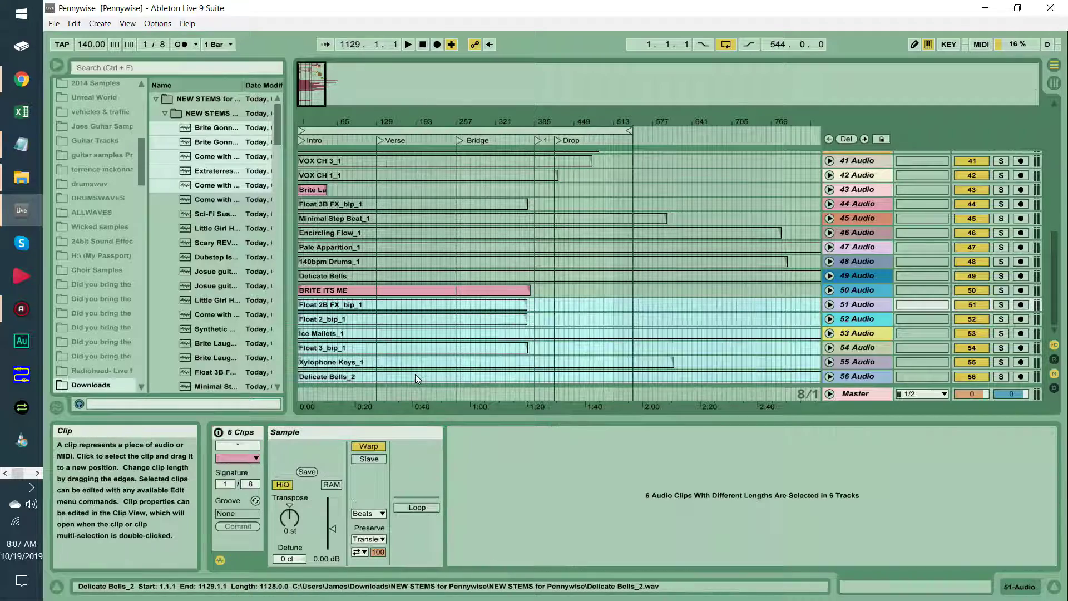
{"action": "right_click", "coordinate": [416, 376]}
{"action": "left_click", "coordinate": [454, 447]}
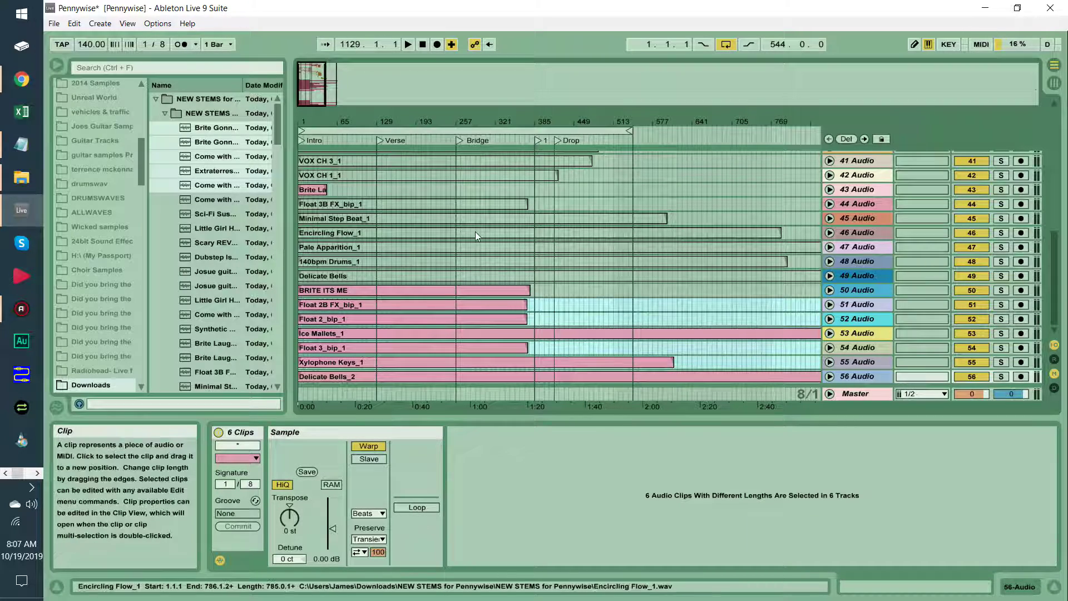
- Activate the six clips from Float 3B FX_bip_1 on 44 Audio to Delicate Bells on 49 Audio
{"action": "left_click", "coordinate": [433, 207]}
{"action": "left_click", "coordinate": [408, 273], "text": "shift"}
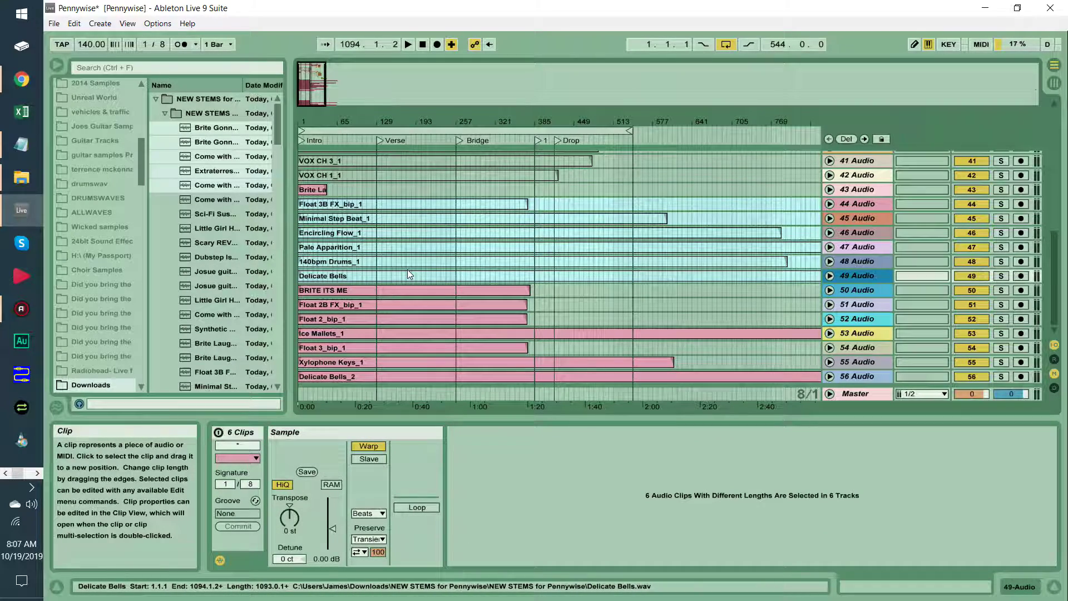
{"action": "right_click", "coordinate": [408, 272]}
{"action": "left_click", "coordinate": [450, 341]}
- Activate the three VOX CH clips on tracks 40 to 42 Audio and the Scary_1 clip on 38 Audio
{"action": "scroll", "coordinate": [433, 308], "scroll_direction": "up", "scroll_amount": 5}
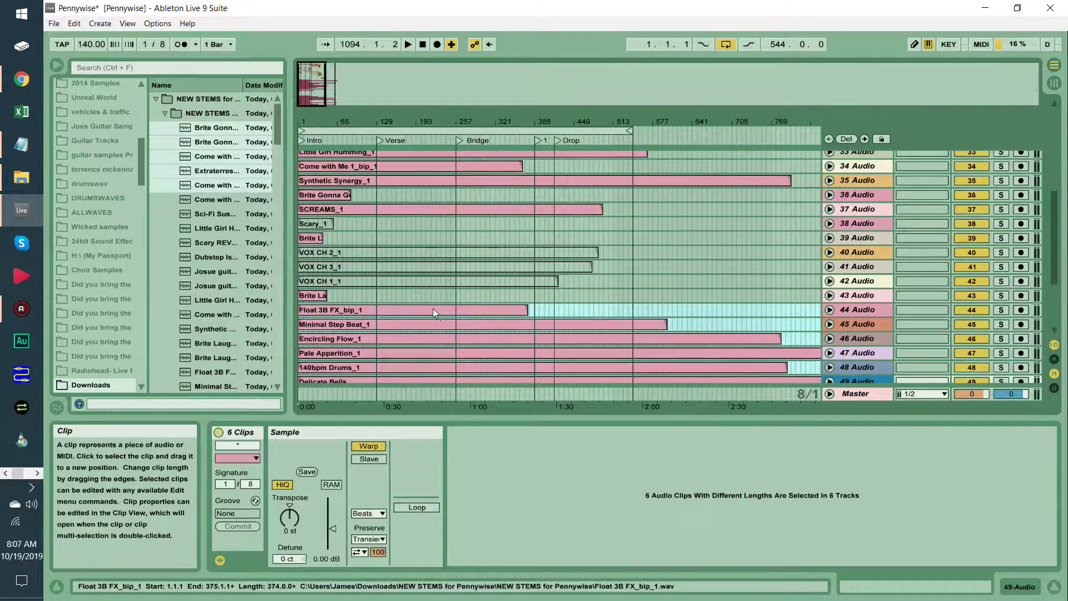
{"action": "left_click", "coordinate": [375, 255]}
{"action": "left_click", "coordinate": [389, 282], "text": "shift"}
{"action": "right_click", "coordinate": [389, 283]}
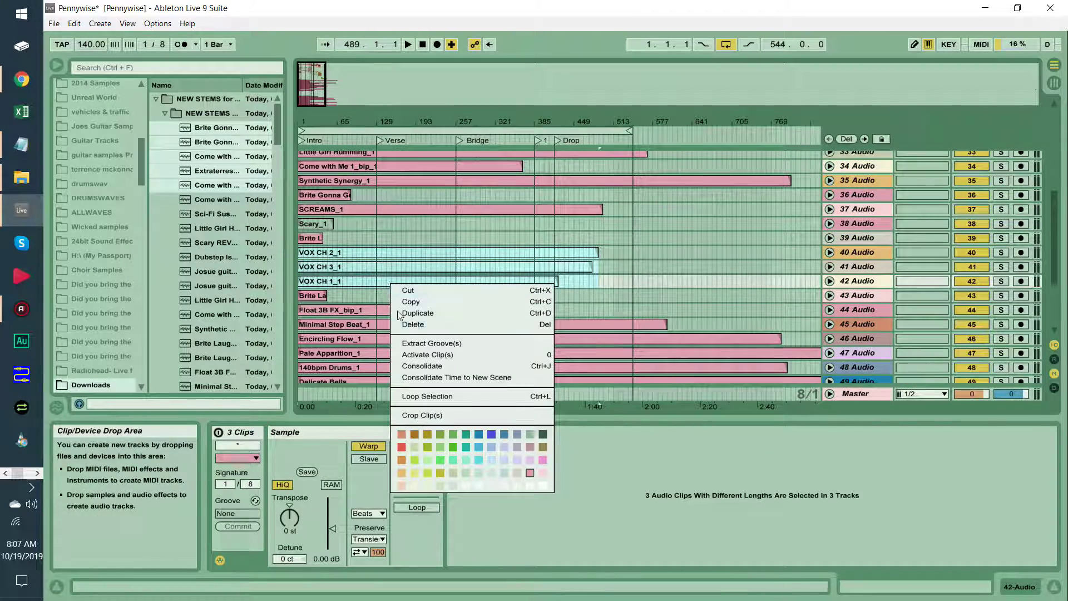
{"action": "left_click", "coordinate": [436, 357]}
{"action": "left_click", "coordinate": [307, 226]}
{"action": "right_click", "coordinate": [307, 226]}
{"action": "left_click", "coordinate": [346, 310]}
- Play the arrangement and extend the loop to 1160 bars, reaching the end of the Extraterrestrial Presence_1 clip
{"action": "scroll", "coordinate": [452, 297], "scroll_direction": "up", "scroll_amount": 3}
{"action": "scroll", "coordinate": [452, 297], "scroll_direction": "up", "scroll_amount": 5}
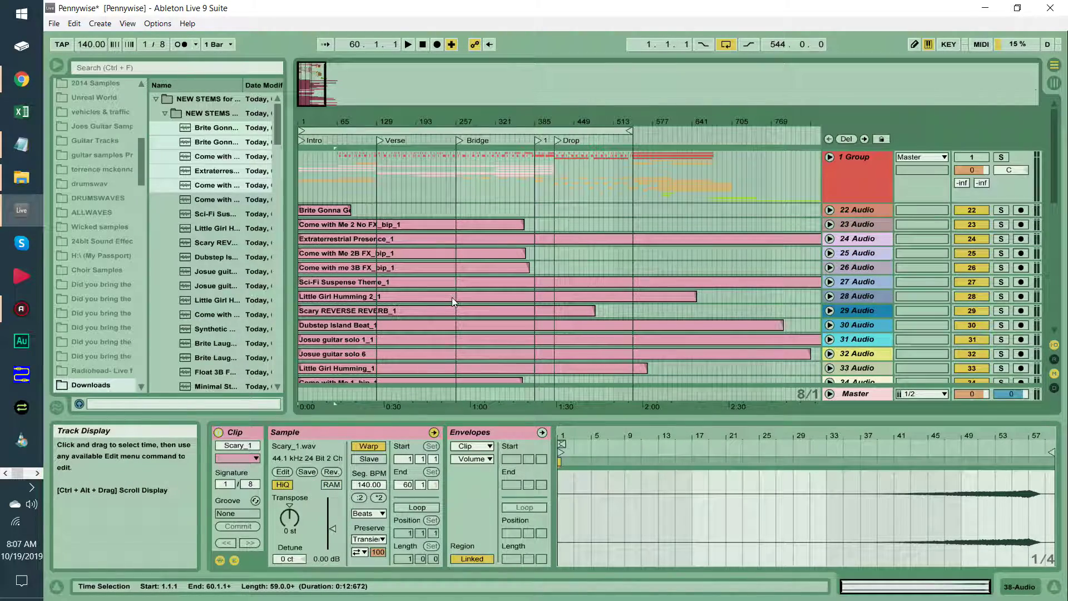
{"action": "key", "text": "space"}
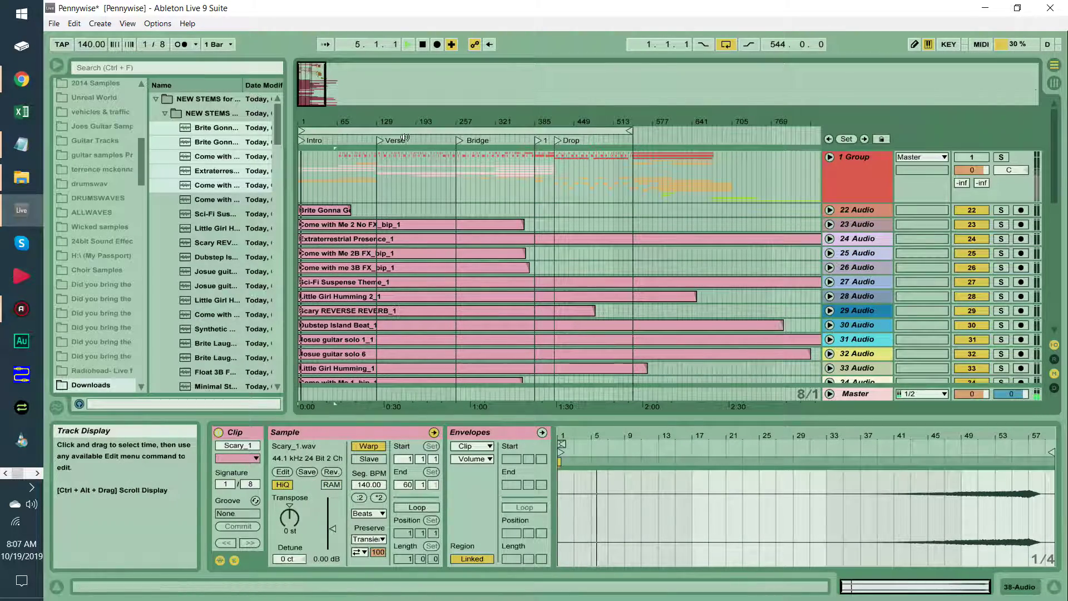
{"action": "mouse_move", "coordinate": [601, 124]}
{"action": "left_mouse_down"}
{"action": "mouse_move", "coordinate": [419, 126]}
{"action": "mouse_move", "coordinate": [443, 138]}
{"action": "mouse_move", "coordinate": [571, 137]}
{"action": "left_mouse_up"}
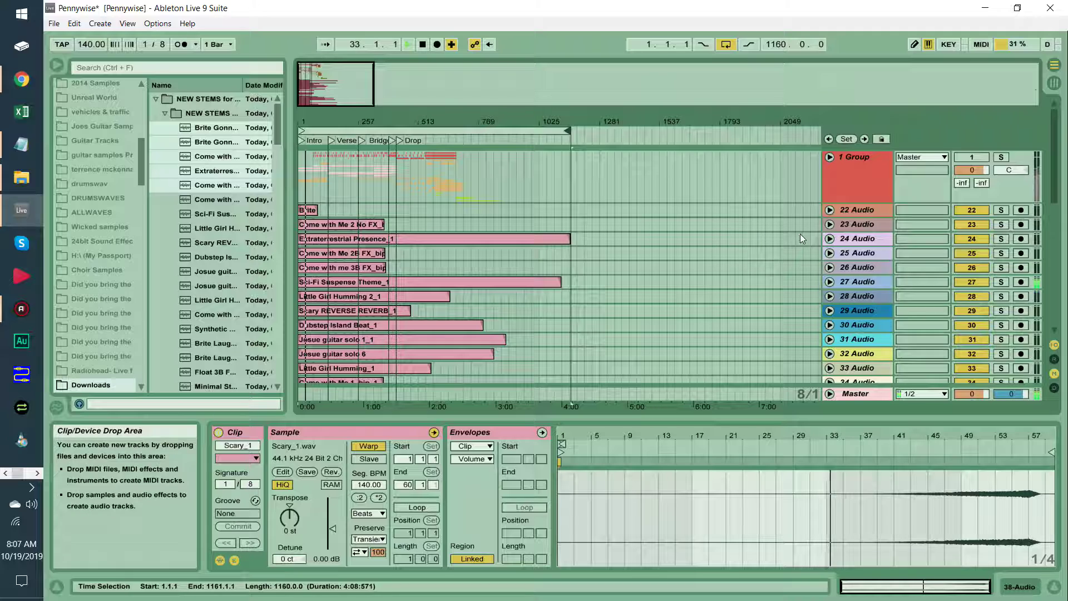
- Unfold tracks 22 Audio through 26 Audio to show their clip waveforms
{"action": "left_click", "coordinate": [830, 239]}
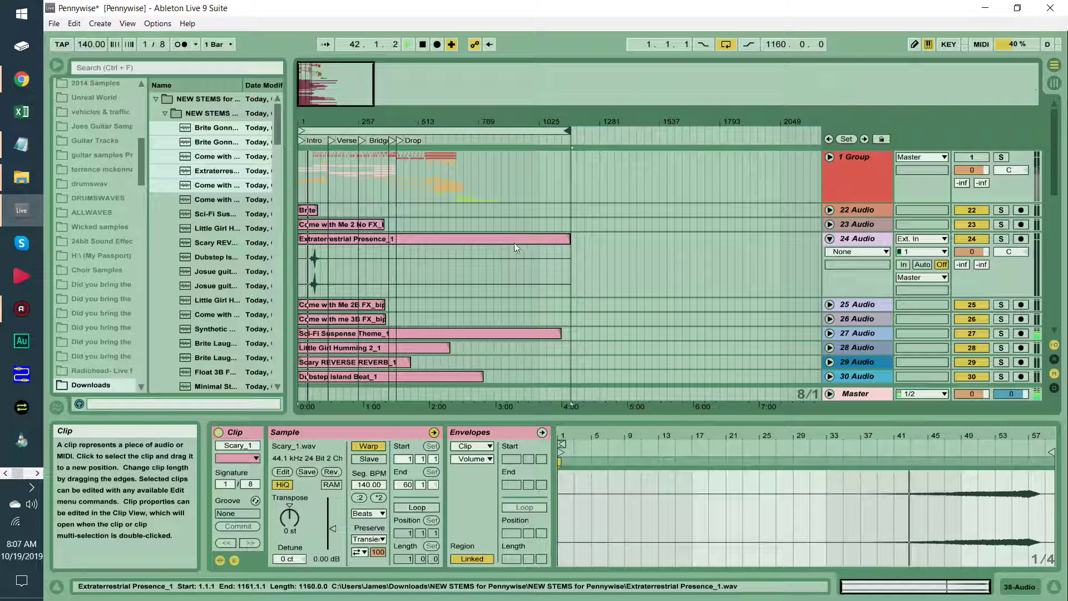
{"action": "left_click", "coordinate": [830, 224]}
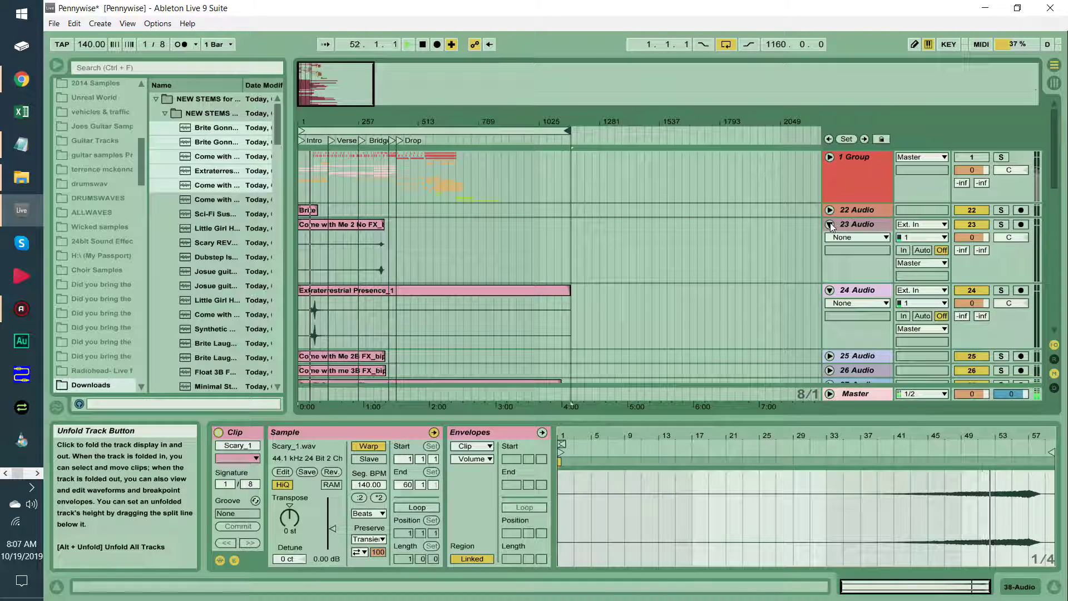
{"action": "left_click", "coordinate": [830, 210]}
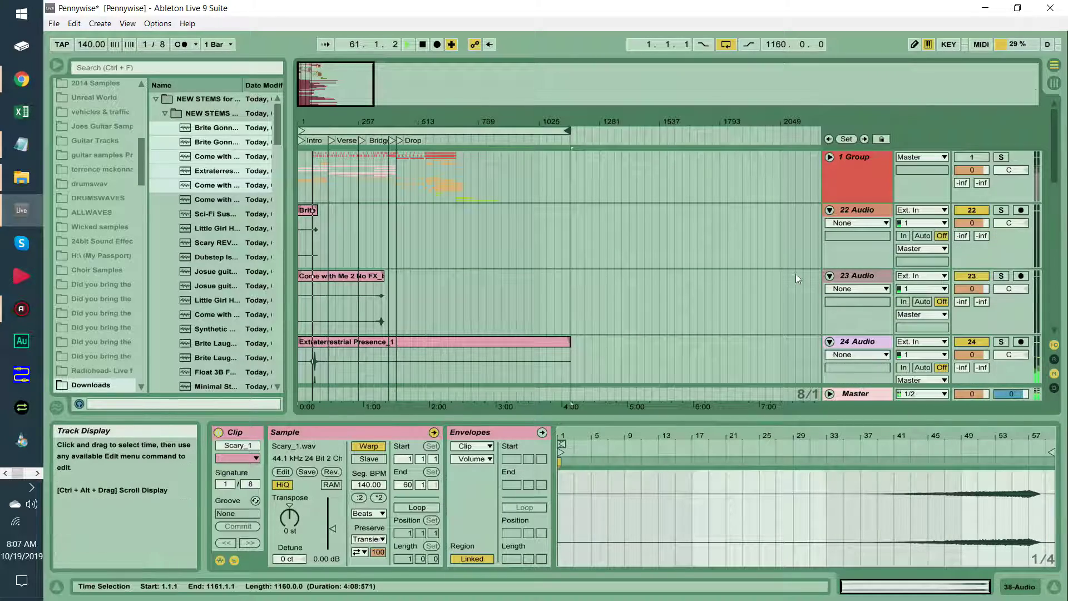
{"action": "scroll", "coordinate": [540, 286], "scroll_direction": "down", "scroll_amount": 5}
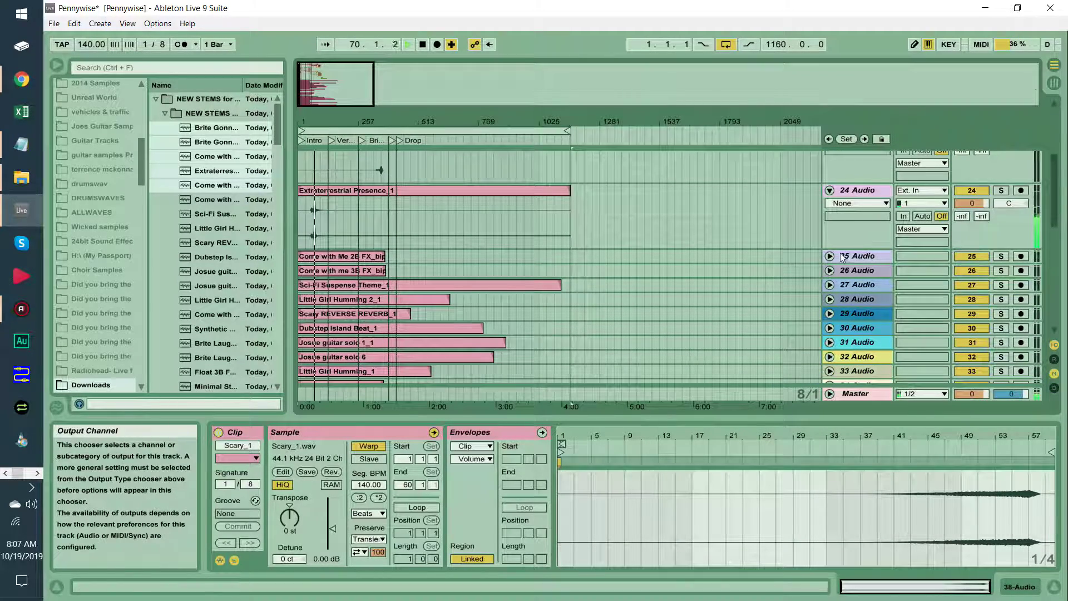
{"action": "left_click", "coordinate": [830, 257]}
{"action": "left_click", "coordinate": [830, 322]}
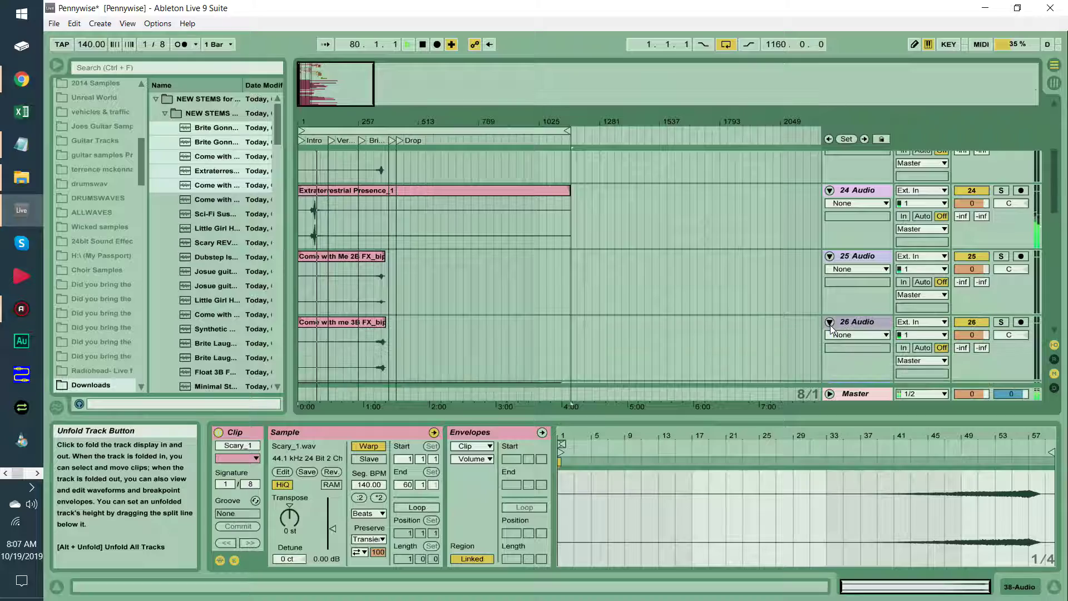
- Unfold tracks 27 Audio, 28 Audio and 29 Audio to show the waveforms from Sci-Fi Suspense Theme_1 to Scary REVERSE REVERB_1
{"action": "scroll", "coordinate": [842, 330], "scroll_direction": "down", "scroll_amount": 3}
{"action": "left_click", "coordinate": [830, 282]}
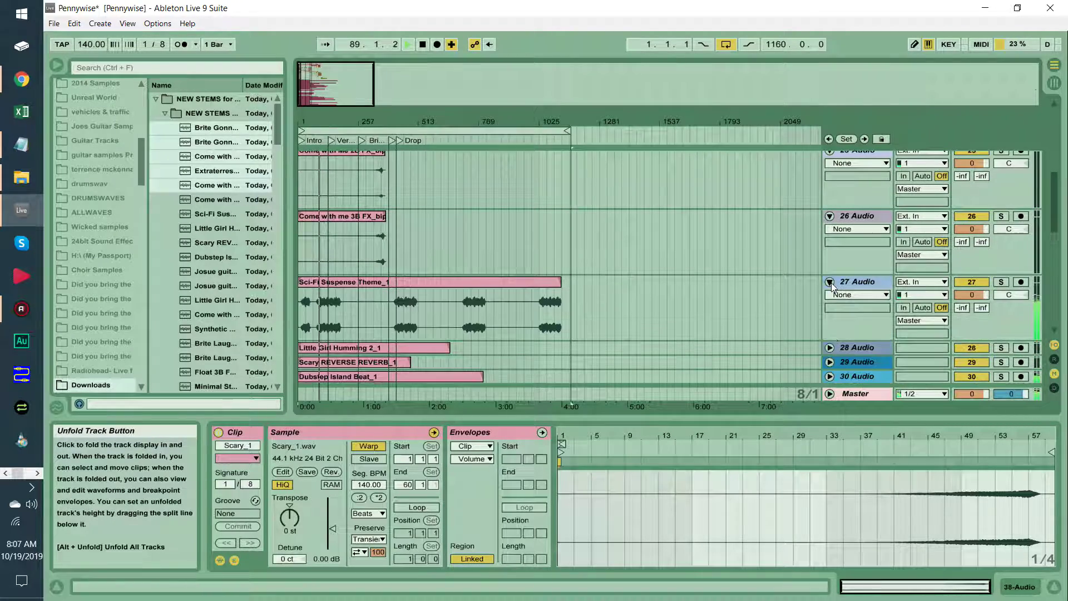
{"action": "scroll", "coordinate": [849, 297], "scroll_direction": "down", "scroll_amount": 2}
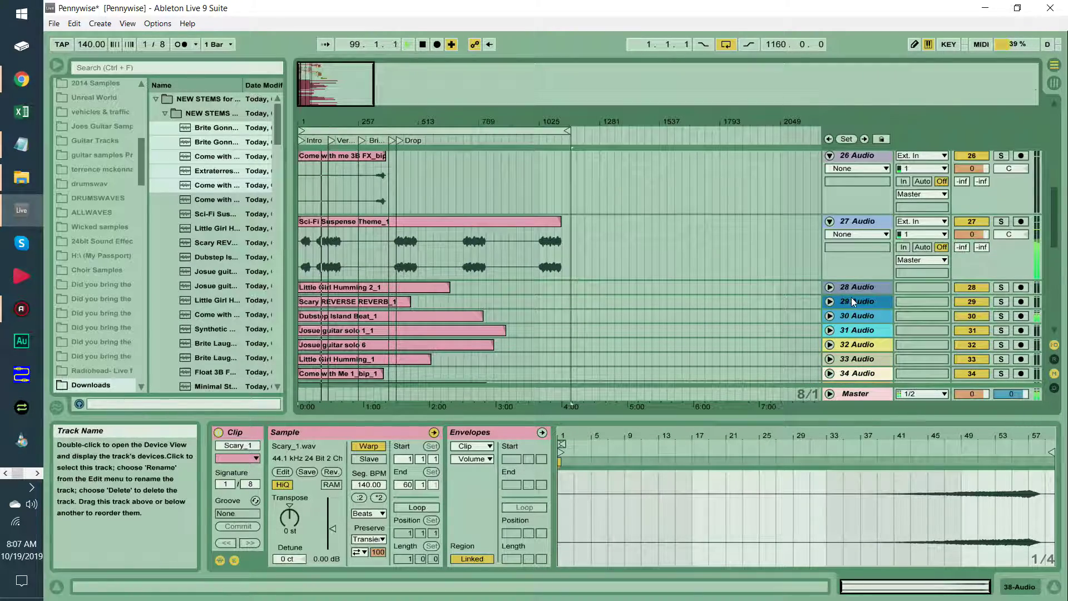
{"action": "scroll", "coordinate": [852, 297], "scroll_direction": "down", "scroll_amount": 1}
{"action": "left_click", "coordinate": [830, 257]}
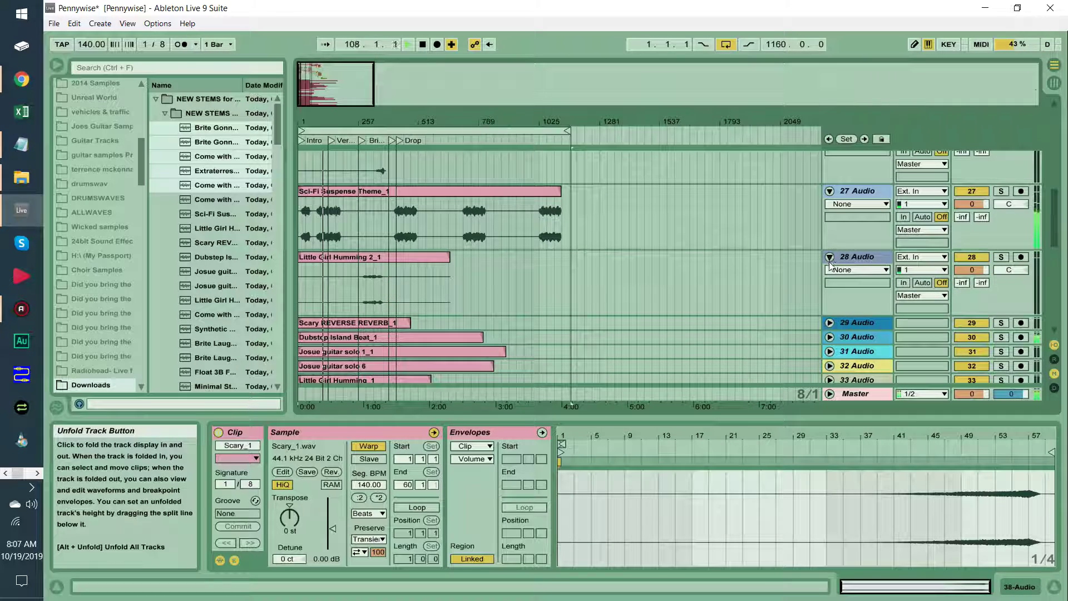
{"action": "scroll", "coordinate": [862, 308], "scroll_direction": "down", "scroll_amount": 2}
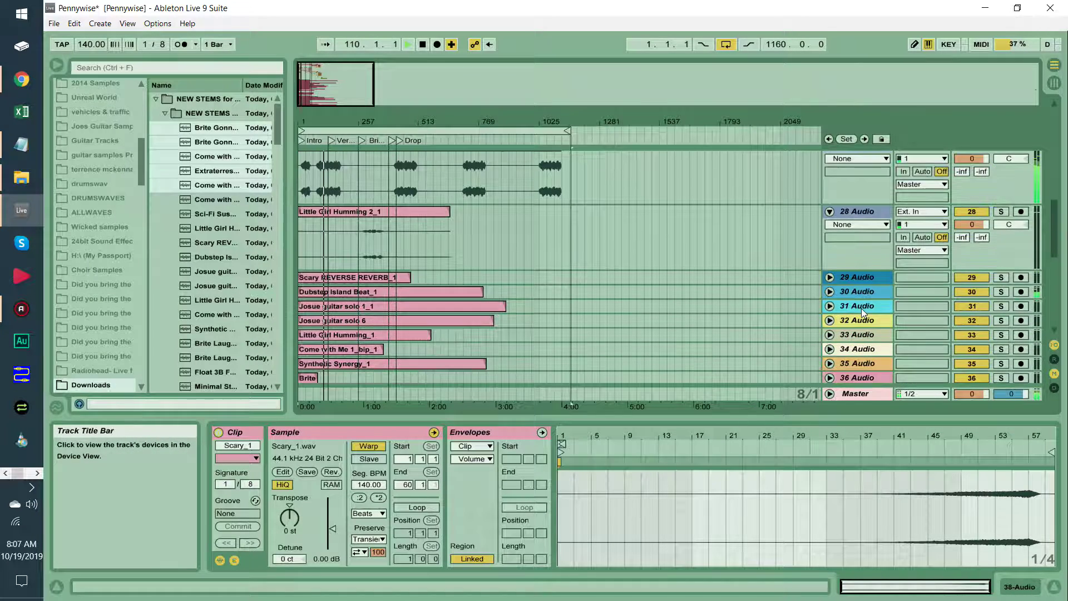
{"action": "left_click", "coordinate": [830, 278]}
- Unfold tracks 30 Audio, 31 Audio and 32 Audio to show the Dubstep Island Beat_1 and two guitar solo waveforms
{"action": "scroll", "coordinate": [832, 289], "scroll_direction": "down", "scroll_amount": 2}
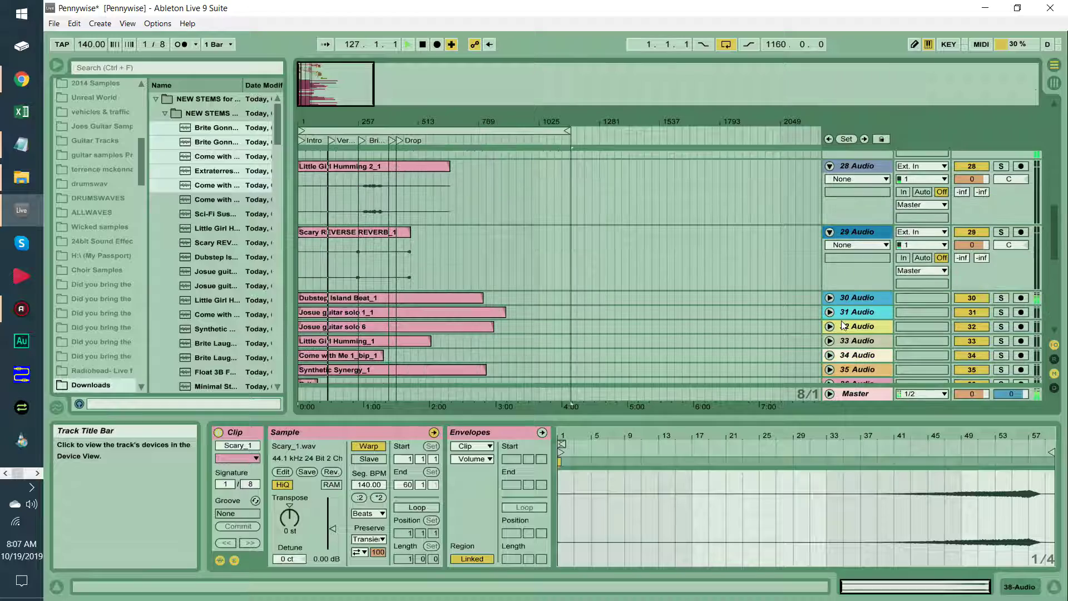
{"action": "left_click", "coordinate": [830, 297]}
{"action": "scroll", "coordinate": [839, 312], "scroll_direction": "down", "scroll_amount": 2}
{"action": "left_click", "coordinate": [830, 303]}
{"action": "scroll", "coordinate": [830, 289], "scroll_direction": "down", "scroll_amount": 3}
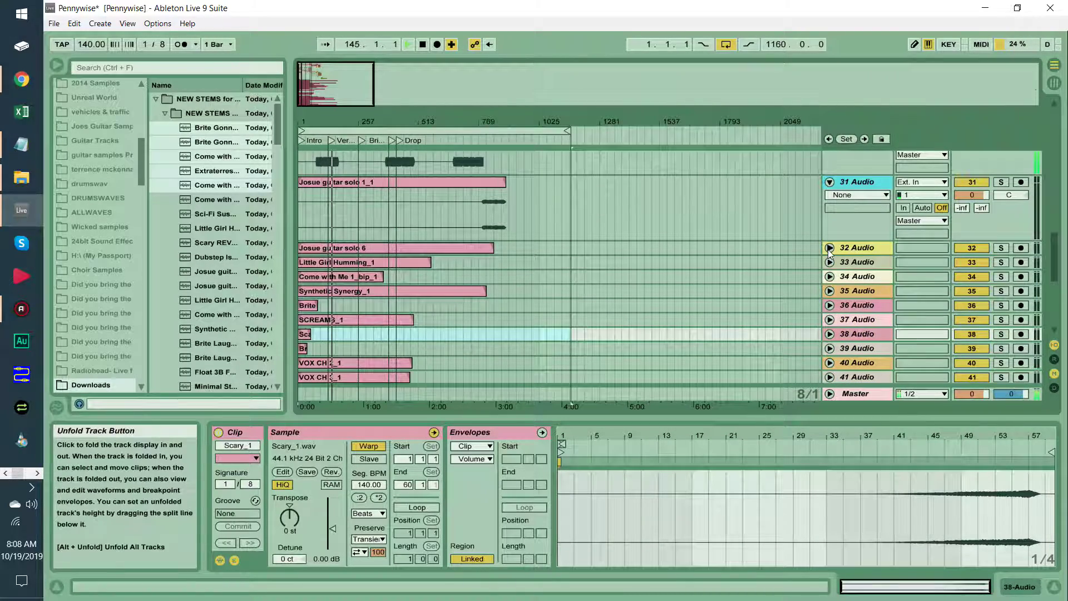
{"action": "left_click", "coordinate": [829, 248]}
- Unfold tracks 33 Audio, 34 Audio and 35 Audio to show the waveforms from Little Girl Humming_1 to Synthetic Synergy_1
{"action": "scroll", "coordinate": [845, 301], "scroll_direction": "down", "scroll_amount": 3}
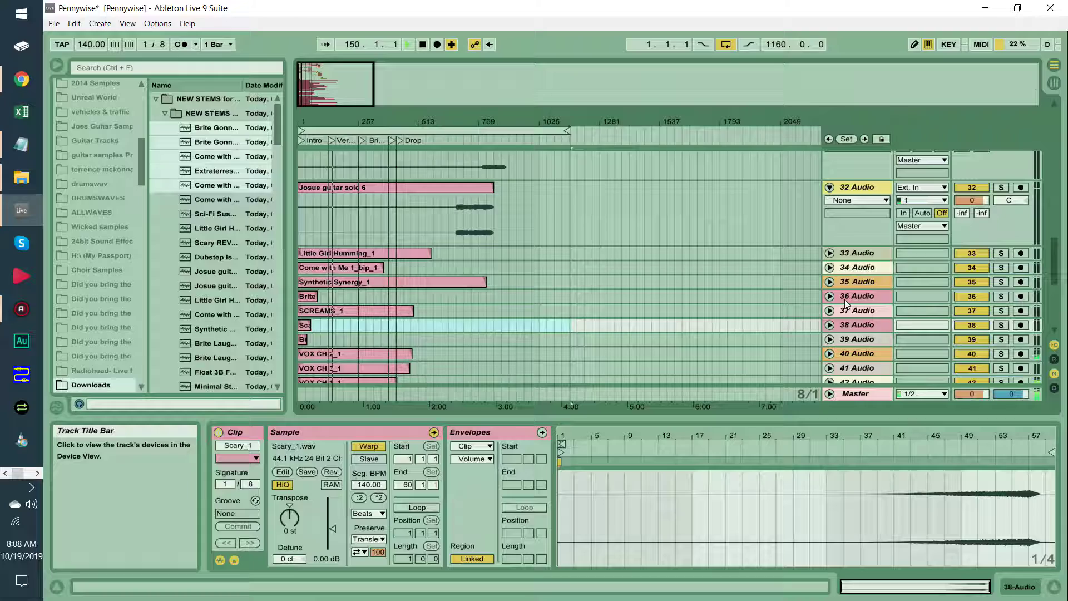
{"action": "left_click", "coordinate": [830, 253]}
{"action": "scroll", "coordinate": [840, 298], "scroll_direction": "down", "scroll_amount": 3}
{"action": "left_click", "coordinate": [829, 258]}
{"action": "scroll", "coordinate": [841, 278], "scroll_direction": "down", "scroll_amount": 3}
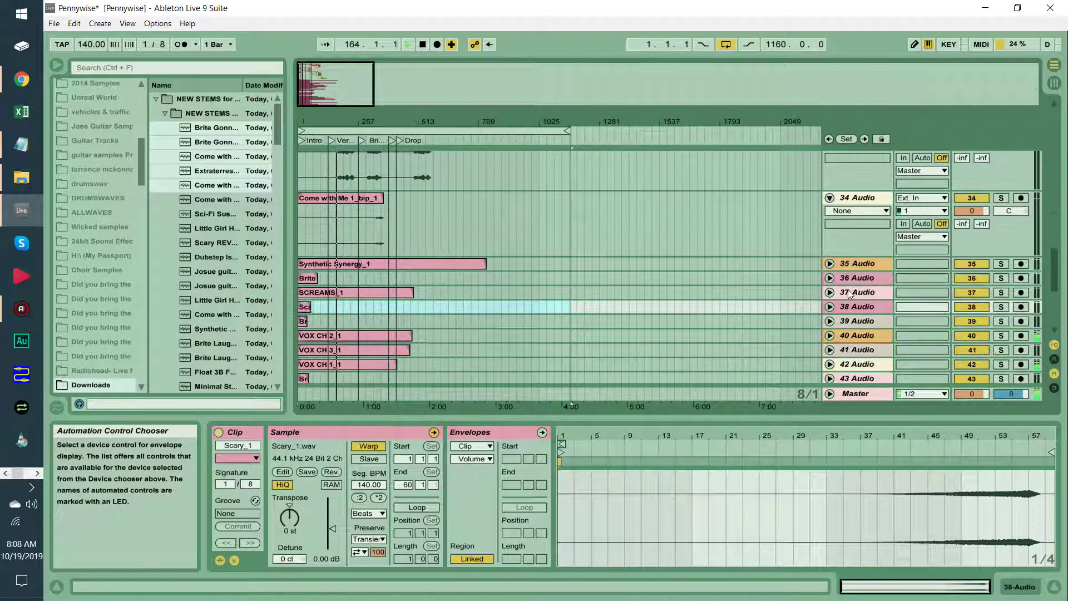
{"action": "left_click", "coordinate": [830, 263]}
- Unfold tracks 36 Audio, 37 Audio and 38 Audio, including the SCREAMS_1 and Scary_1 clips
{"action": "scroll", "coordinate": [830, 300], "scroll_direction": "down", "scroll_amount": 3}
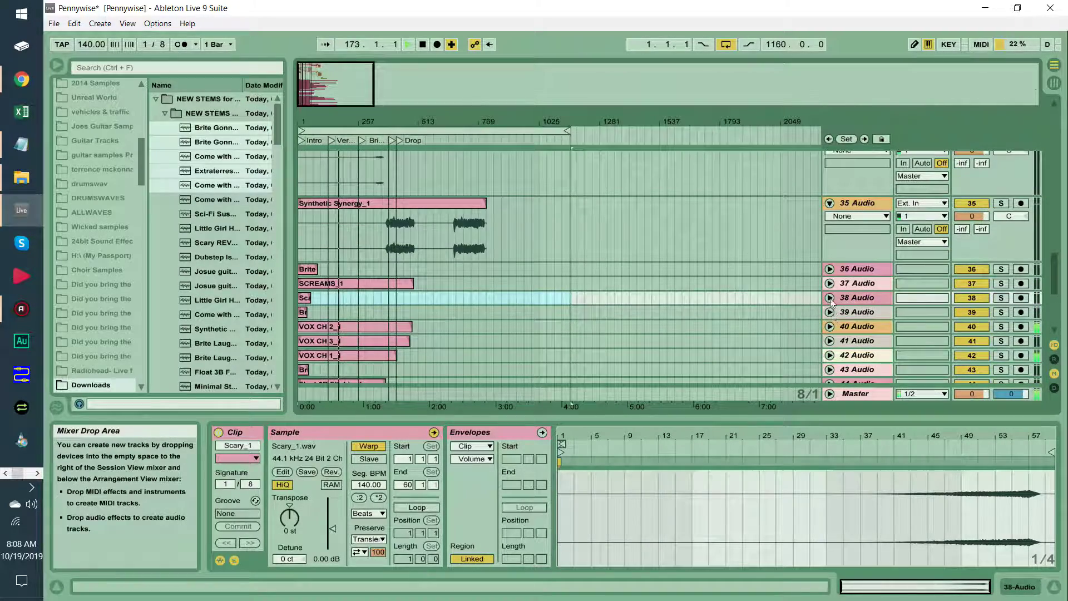
{"action": "left_click", "coordinate": [830, 269]}
{"action": "scroll", "coordinate": [837, 290], "scroll_direction": "down", "scroll_amount": 3}
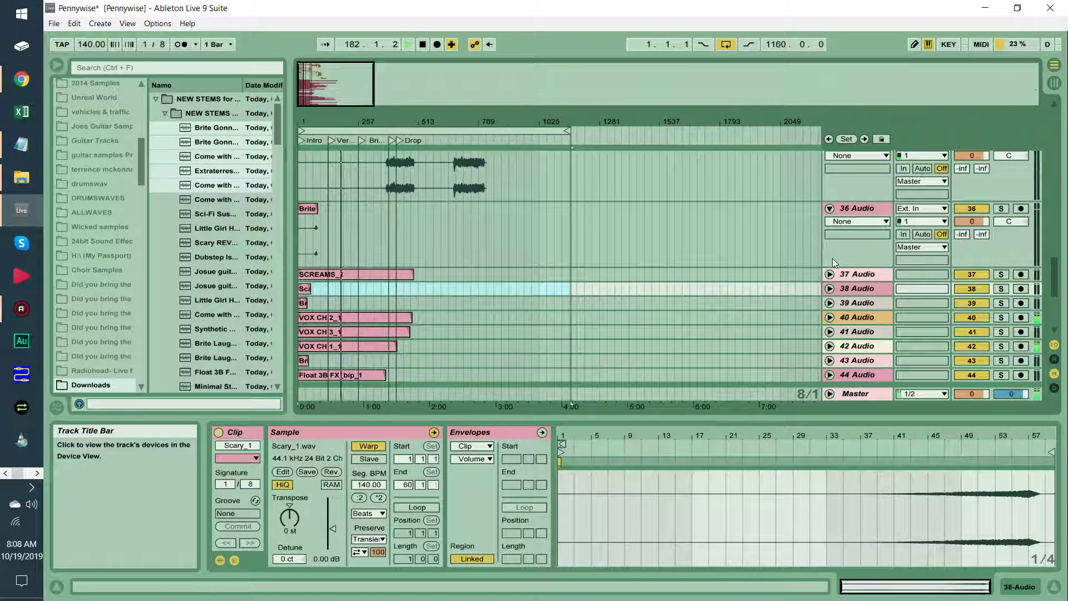
{"action": "left_click", "coordinate": [829, 274]}
{"action": "scroll", "coordinate": [838, 290], "scroll_direction": "down", "scroll_amount": 3}
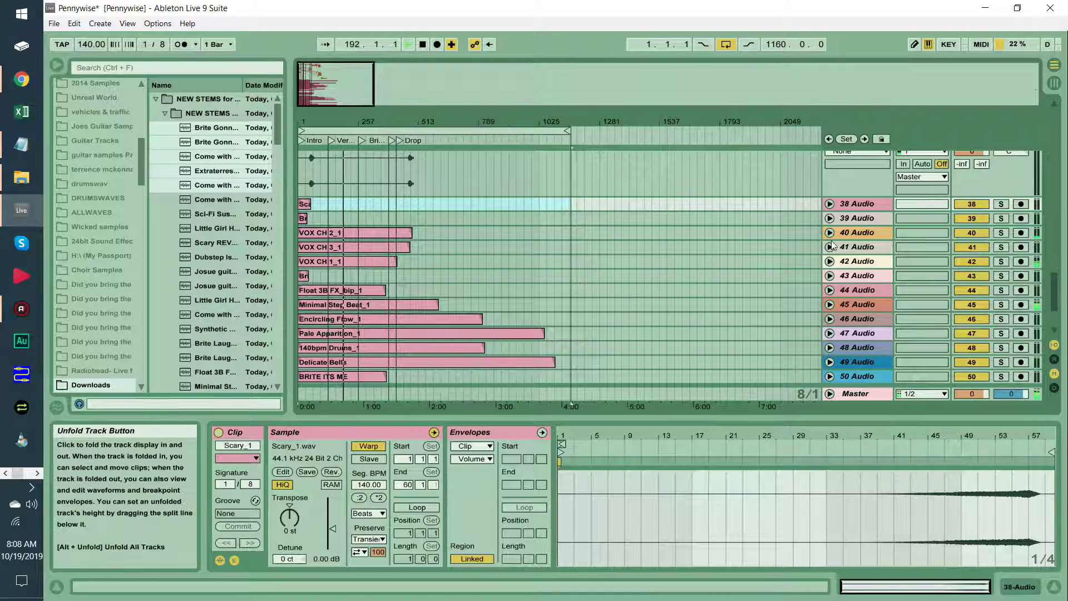
{"action": "left_click", "coordinate": [829, 205]}
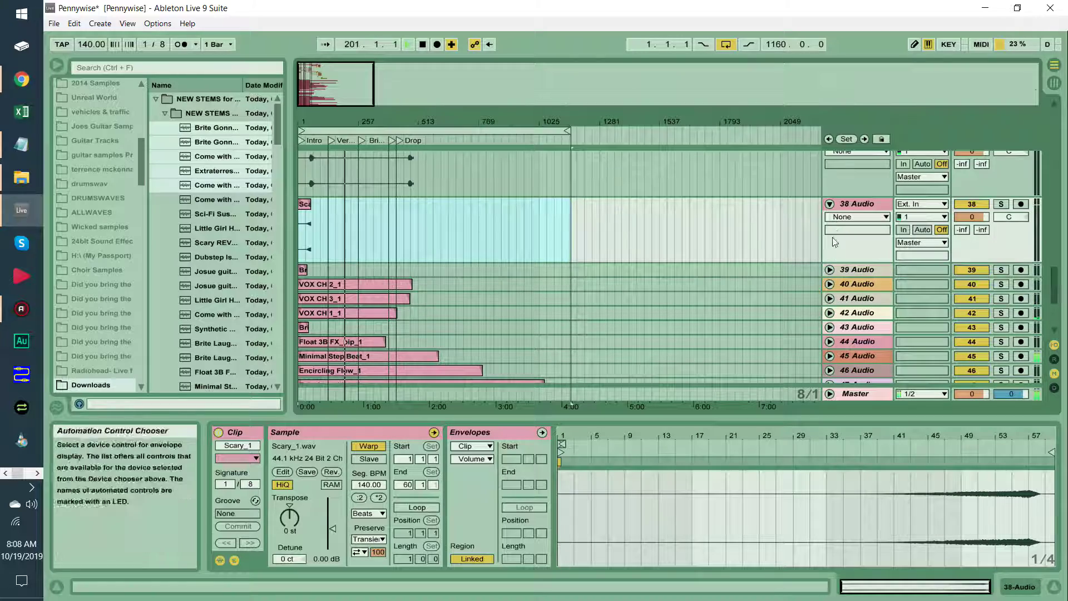
- Unfold tracks 39 Audio, 40 Audio and 41 Audio, including the VOX CH 2_1 and VOX CH 3_1 clips
{"action": "left_click", "coordinate": [830, 270]}
{"action": "scroll", "coordinate": [831, 275], "scroll_direction": "down", "scroll_amount": 3}
{"action": "left_click", "coordinate": [829, 273]}
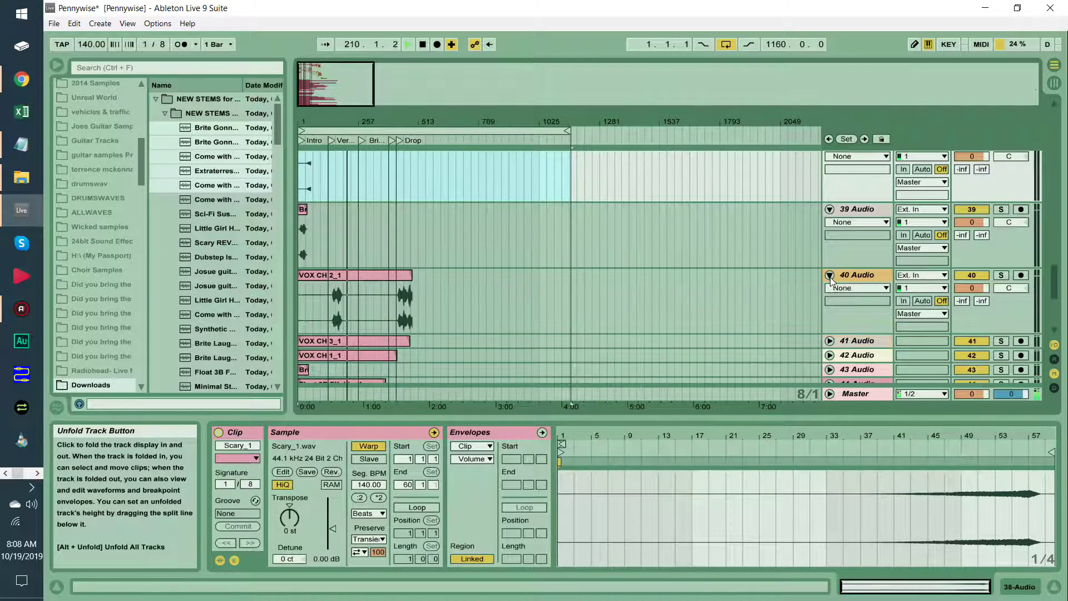
{"action": "scroll", "coordinate": [830, 295], "scroll_direction": "down", "scroll_amount": 3}
{"action": "scroll", "coordinate": [831, 315], "scroll_direction": "down", "scroll_amount": 3}
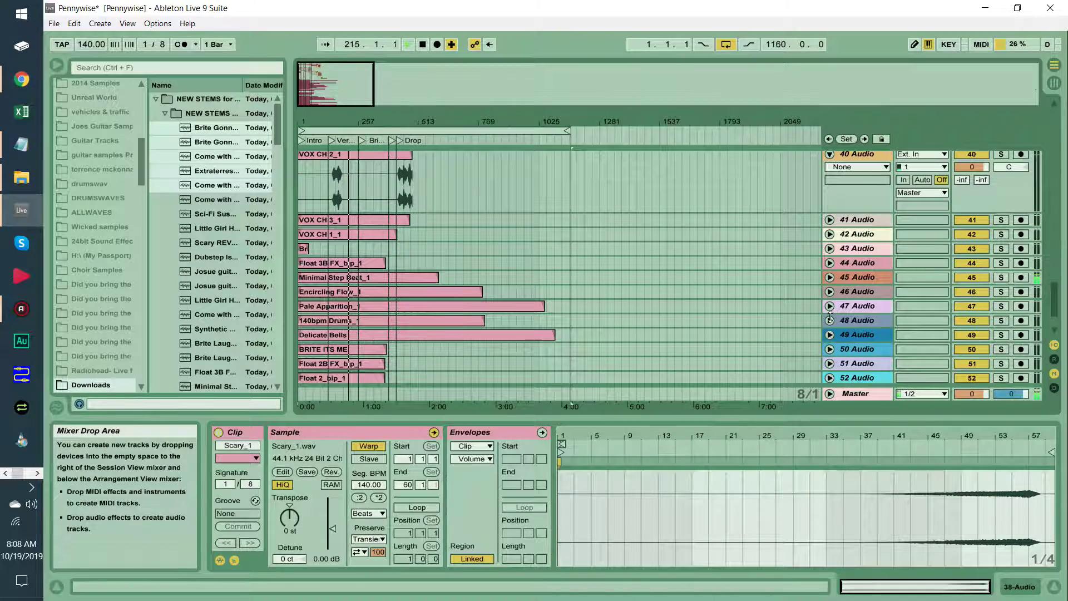
{"action": "left_click", "coordinate": [830, 221]}
- Unfold tracks 42 Audio through 45 Audio to show the waveforms from VOX CH 1_1 to Minimal Step Beat_1
{"action": "scroll", "coordinate": [837, 303], "scroll_direction": "down", "scroll_amount": 3}
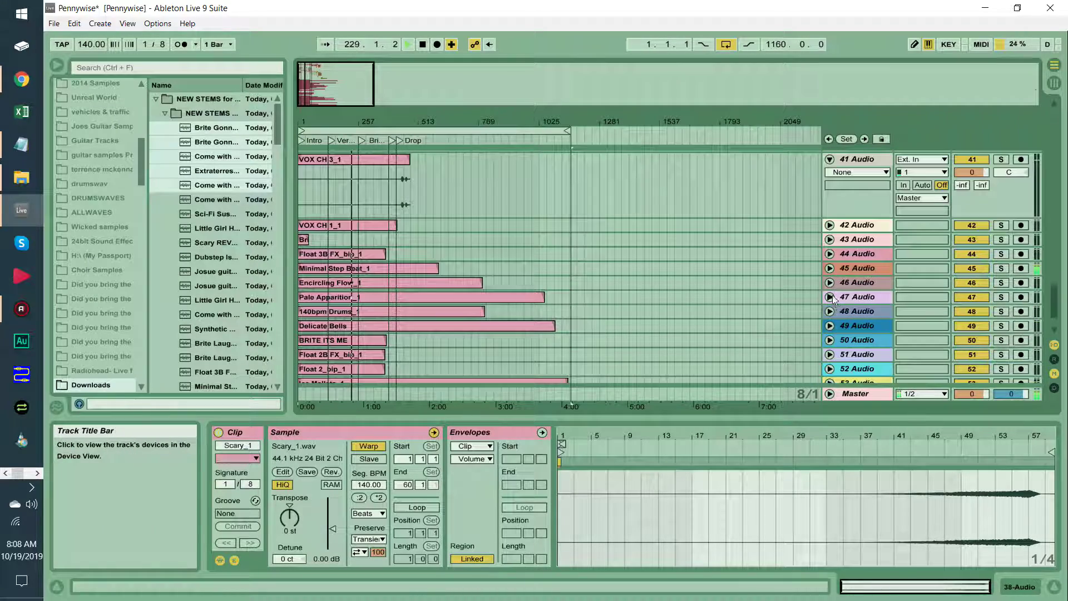
{"action": "left_click", "coordinate": [830, 225]}
{"action": "left_click", "coordinate": [829, 291]}
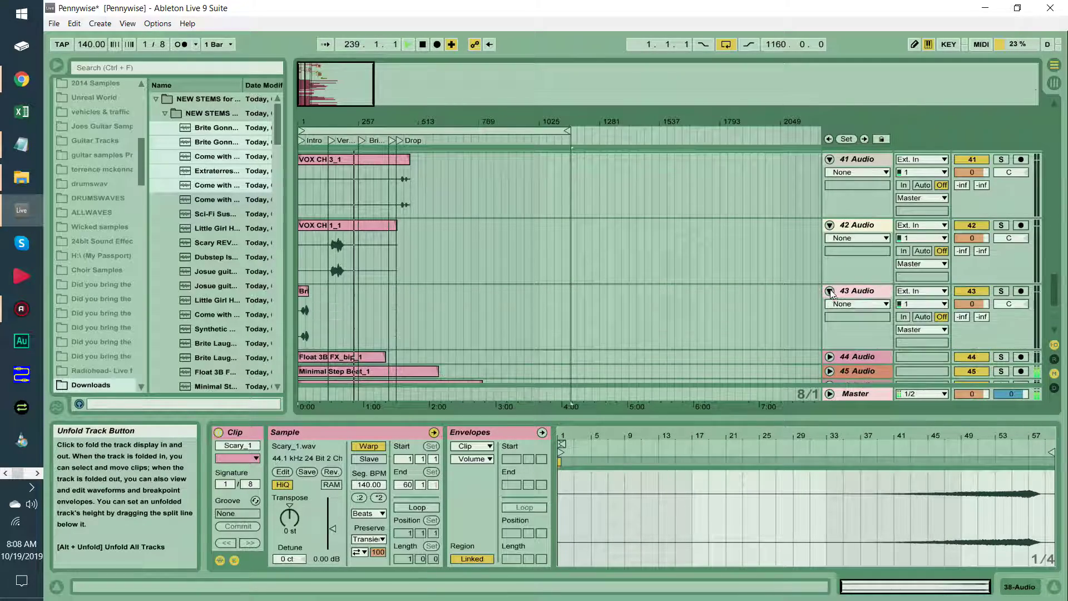
{"action": "scroll", "coordinate": [835, 302], "scroll_direction": "down", "scroll_amount": 3}
{"action": "left_click", "coordinate": [829, 281]}
{"action": "scroll", "coordinate": [832, 295], "scroll_direction": "down", "scroll_amount": 3}
{"action": "left_click", "coordinate": [830, 289]}
- Unfold tracks 46 Audio, 47 Audio and 48 Audio to show the Encircling Flow_1, Pale Apparition_1 and 140bpm Drums_1 waveforms
{"action": "scroll", "coordinate": [829, 290], "scroll_direction": "down", "scroll_amount": 3}
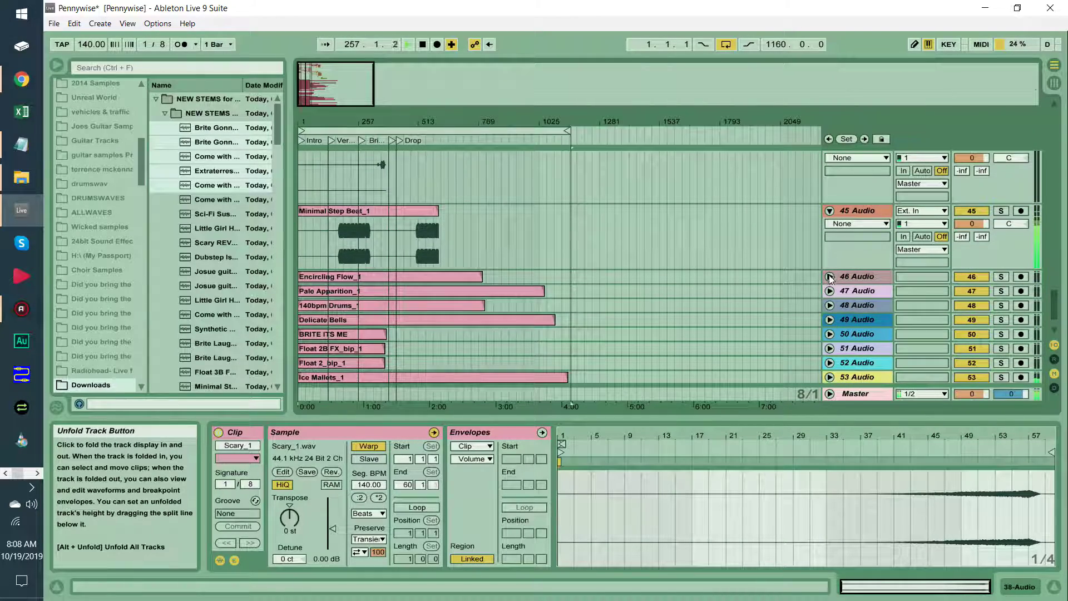
{"action": "left_click", "coordinate": [830, 276]}
{"action": "scroll", "coordinate": [832, 290], "scroll_direction": "down", "scroll_amount": 3}
{"action": "left_click", "coordinate": [830, 270]}
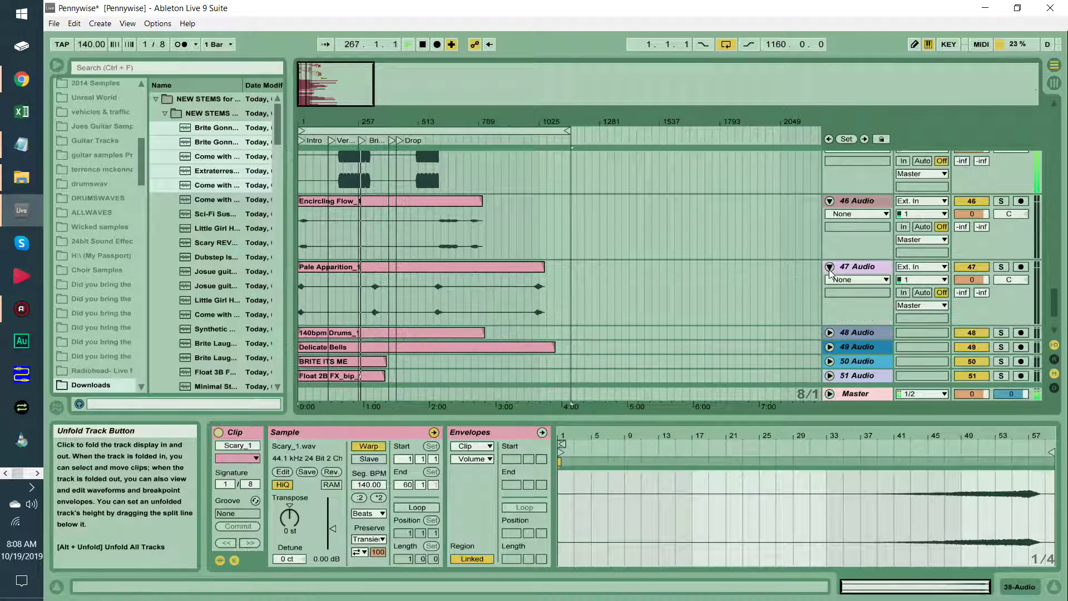
{"action": "scroll", "coordinate": [837, 286], "scroll_direction": "down", "scroll_amount": 3}
{"action": "left_click", "coordinate": [830, 272]}
- Unfold tracks 49 Audio, 50 Audio and 51 Audio to show the Delicate Bells, BRITE ITS ME and Float 2B FX_bip_1 waveforms
{"action": "scroll", "coordinate": [834, 291], "scroll_direction": "down", "scroll_amount": 3}
{"action": "left_click", "coordinate": [831, 287]}
{"action": "scroll", "coordinate": [838, 297], "scroll_direction": "down", "scroll_amount": 3}
{"action": "left_click", "coordinate": [830, 290]}
{"action": "scroll", "coordinate": [833, 293], "scroll_direction": "down", "scroll_amount": 3}
{"action": "left_click", "coordinate": [829, 304]}
- Unfold tracks 52 Audio, 53 Audio and 54 Audio to show the Float 2_bip_1, Ice Mallets_1 and Float 3_bip_1 waveforms
{"action": "scroll", "coordinate": [832, 304], "scroll_direction": "down", "scroll_amount": 3}
{"action": "left_click", "coordinate": [830, 340]}
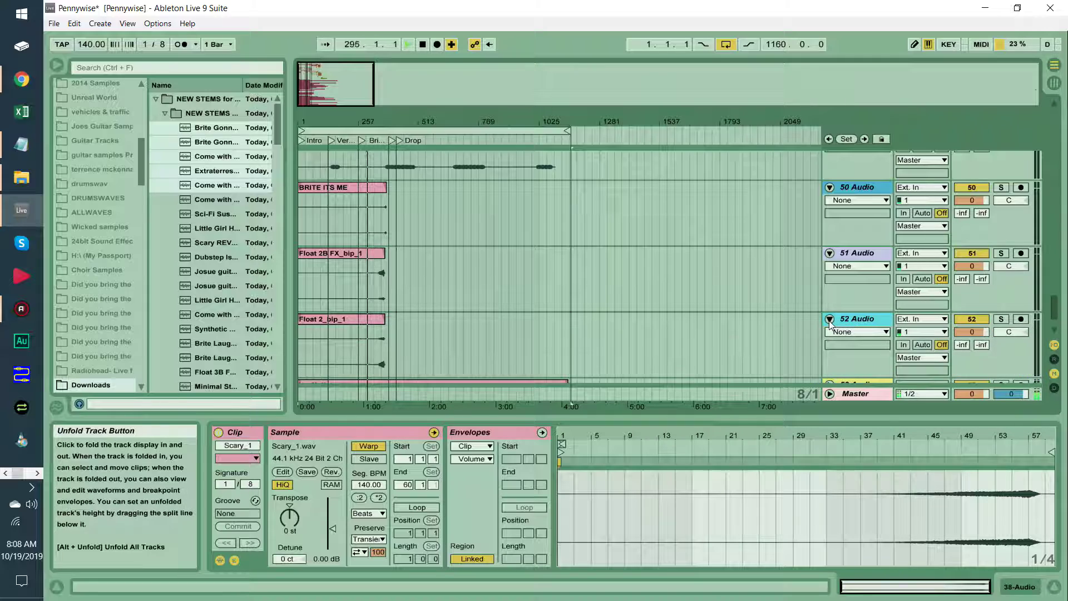
{"action": "scroll", "coordinate": [829, 322], "scroll_direction": "down", "scroll_amount": 3}
{"action": "left_click", "coordinate": [830, 333]}
{"action": "scroll", "coordinate": [829, 323], "scroll_direction": "down", "scroll_amount": 3}
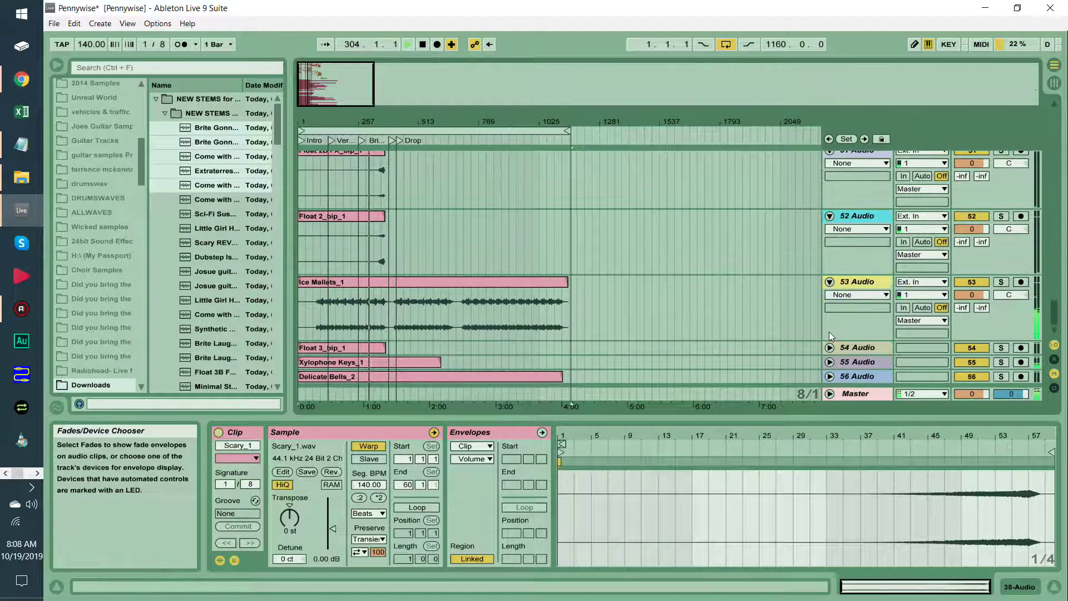
{"action": "left_click", "coordinate": [829, 347]}
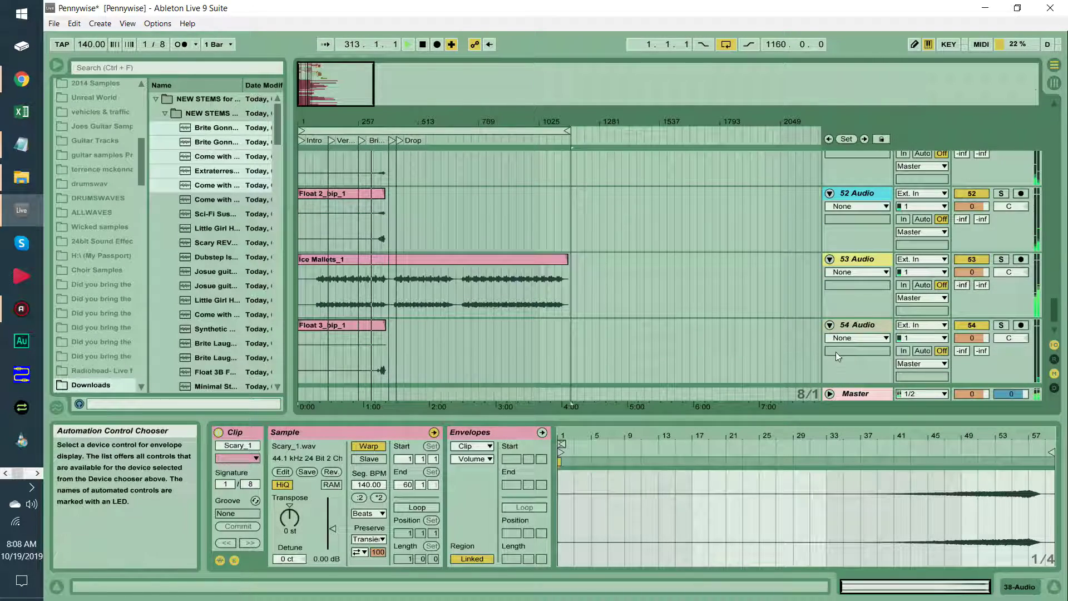
- Unfold tracks 55 Audio and 56 Audio to show the Xylophone Keys_1 and Delicate Bells_2 waveforms
{"action": "scroll", "coordinate": [830, 345], "scroll_direction": "down", "scroll_amount": 3}
{"action": "left_click", "coordinate": [830, 362]}
{"action": "scroll", "coordinate": [834, 334], "scroll_direction": "down", "scroll_amount": 3}
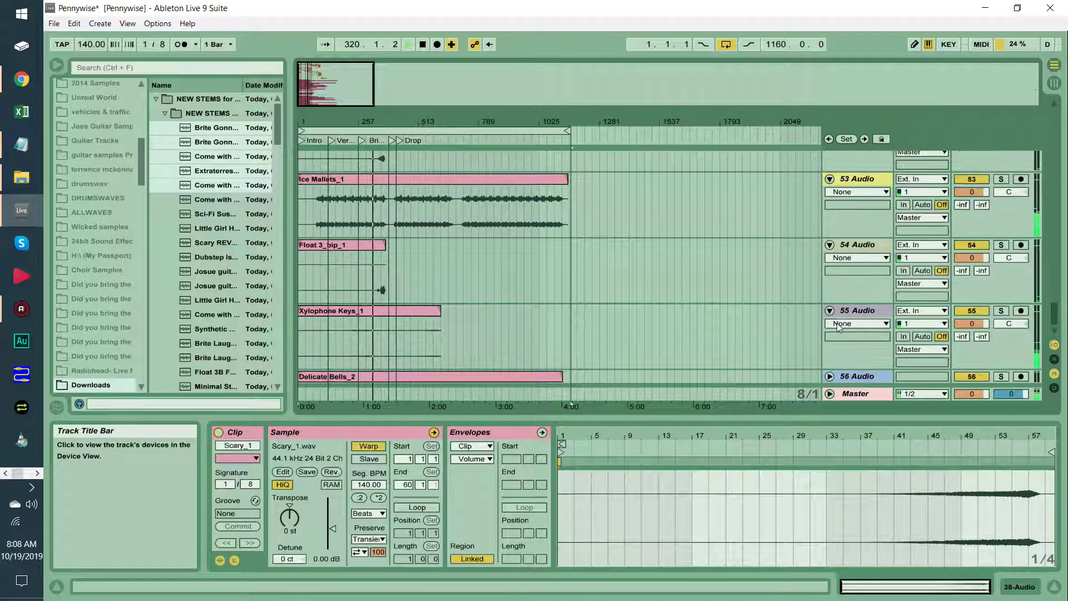
{"action": "left_click", "coordinate": [830, 376]}
{"action": "scroll", "coordinate": [840, 334], "scroll_direction": "down", "scroll_amount": 3}
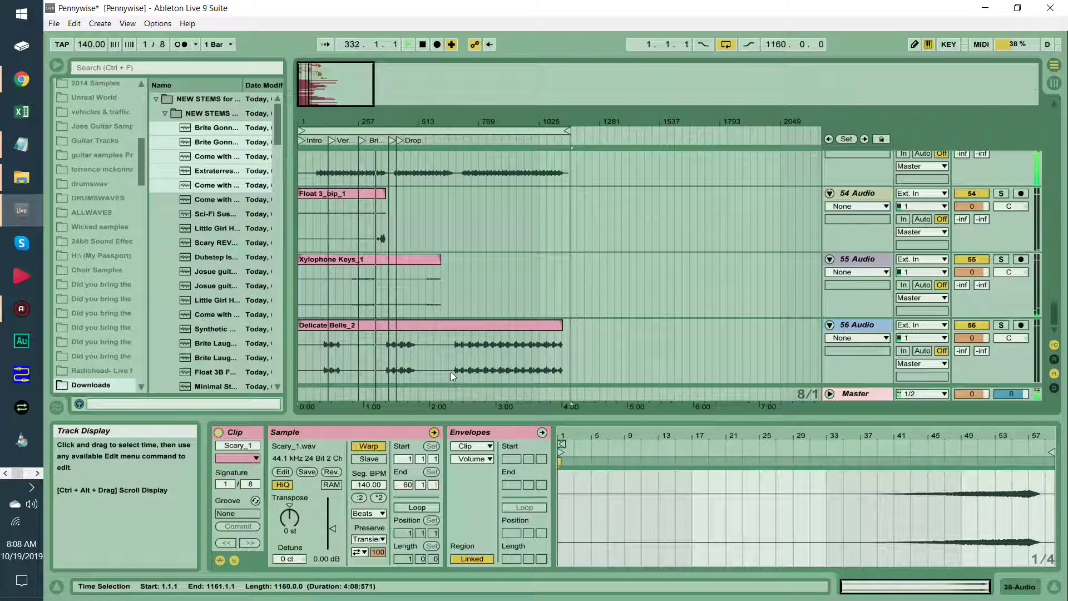
- Inspect the Delicate Bells_2, Xylophone Keys_1, Ice Mallets_1 and 140bpm Drums_1 clips one after another during playback
{"action": "left_click", "coordinate": [389, 362]}
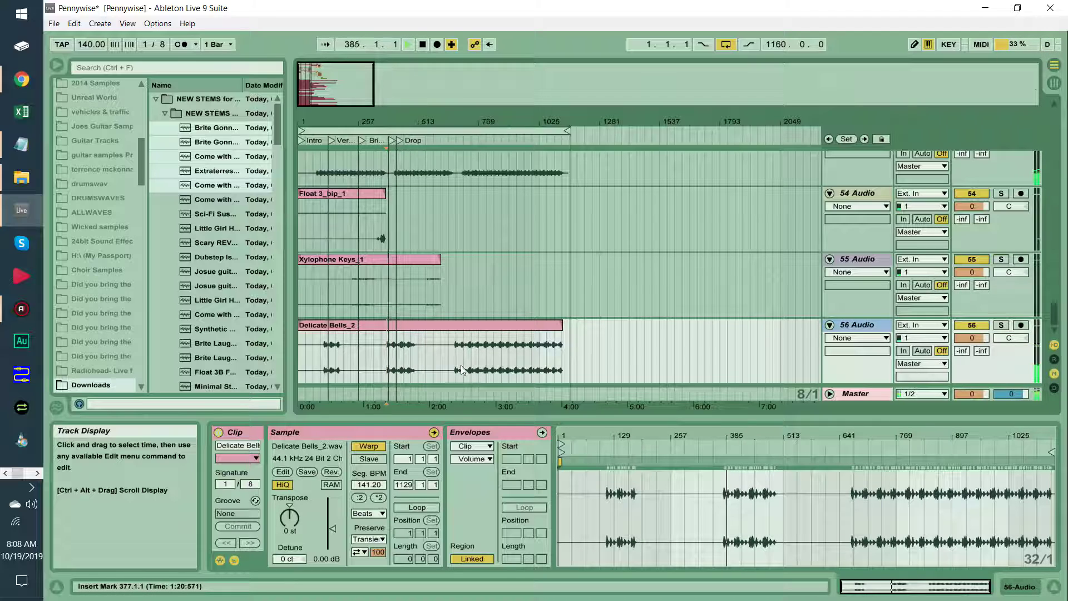
{"action": "left_click", "coordinate": [477, 324]}
{"action": "left_click", "coordinate": [427, 259]}
{"action": "scroll", "coordinate": [455, 260], "scroll_direction": "up", "scroll_amount": 2}
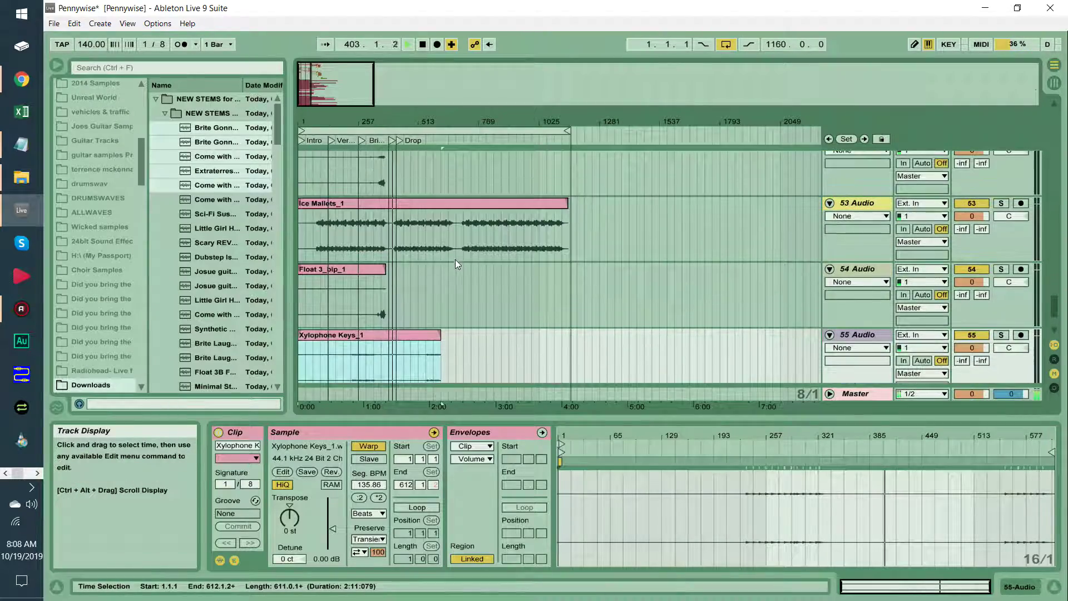
{"action": "left_click", "coordinate": [420, 205]}
{"action": "scroll", "coordinate": [466, 248], "scroll_direction": "up", "scroll_amount": 6}
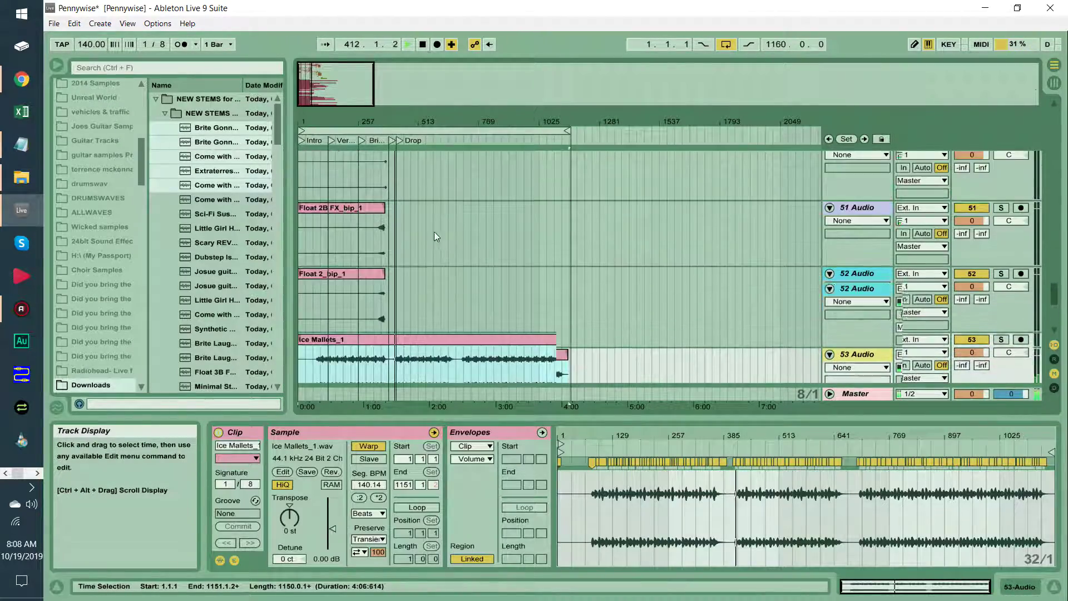
{"action": "scroll", "coordinate": [431, 212], "scroll_direction": "up", "scroll_amount": 2}
{"action": "left_click", "coordinate": [372, 192]}
{"action": "scroll", "coordinate": [445, 217], "scroll_direction": "up", "scroll_amount": 2}
- Review the unfolded tracks from 1 Group down to 31 Audio and stop playback
{"action": "left_click_drag", "start_coordinate": [1053, 272], "coordinate": [1066, 97]}
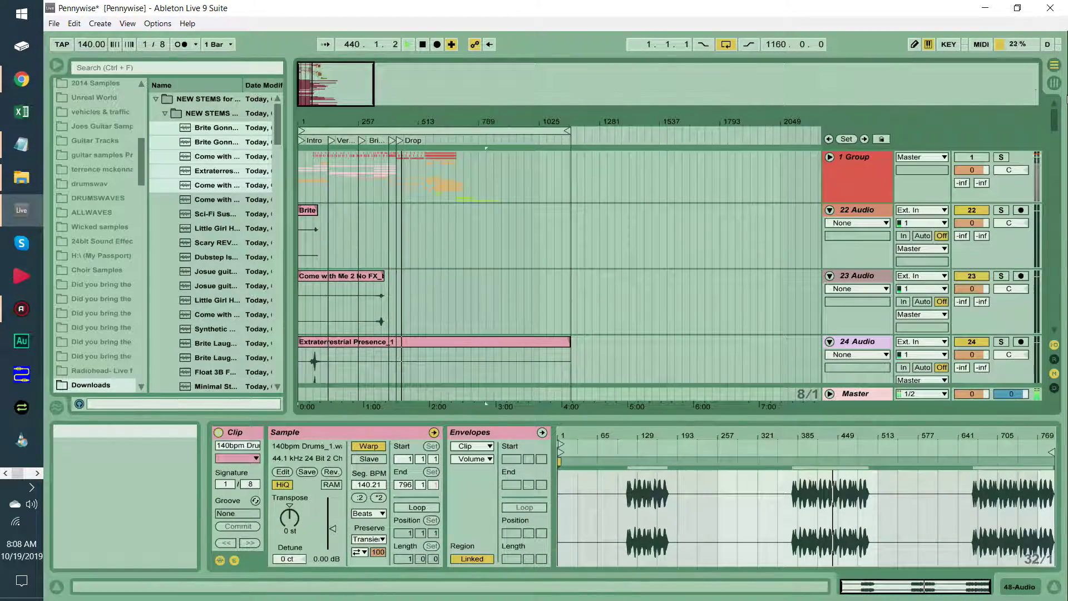
{"action": "scroll", "coordinate": [517, 294], "scroll_direction": "down", "scroll_amount": 5}
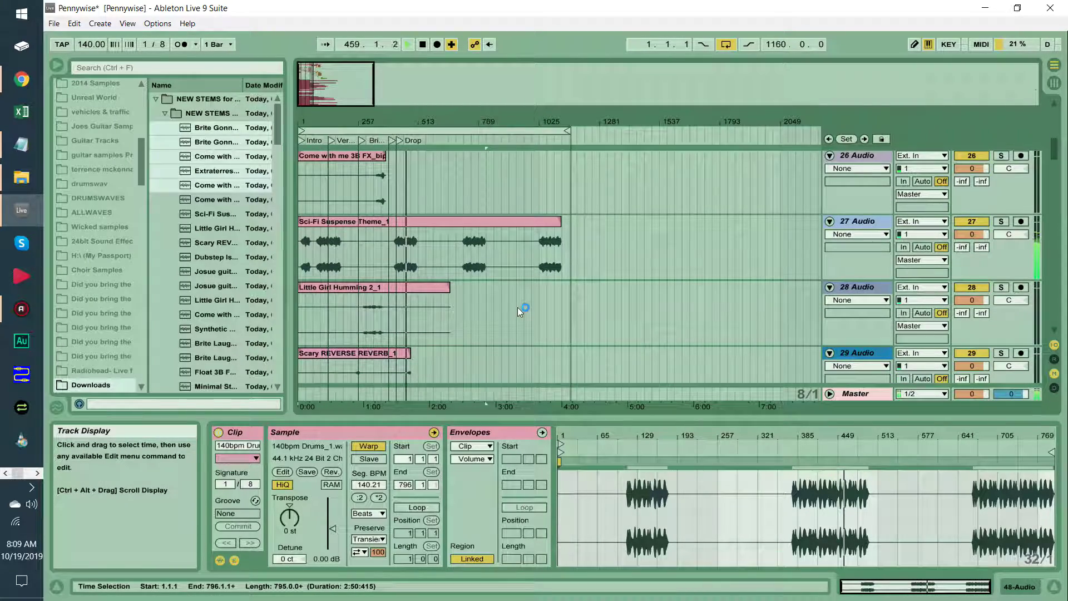
{"action": "scroll", "coordinate": [517, 311], "scroll_direction": "down", "scroll_amount": 2}
{"action": "scroll", "coordinate": [519, 317], "scroll_direction": "down", "scroll_amount": 1}
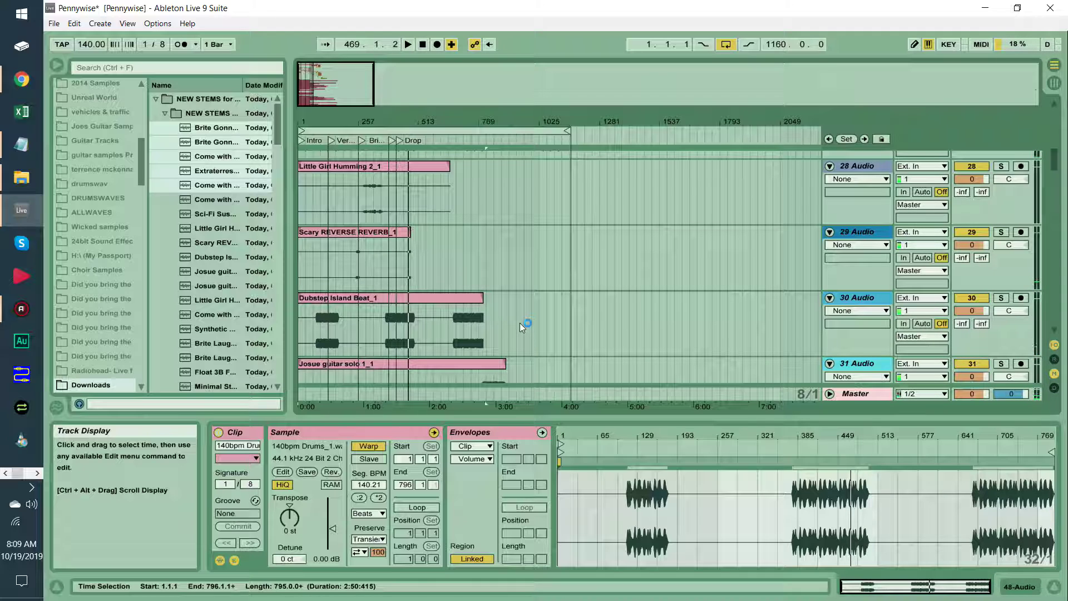
{"action": "left_click", "coordinate": [25, 311]}
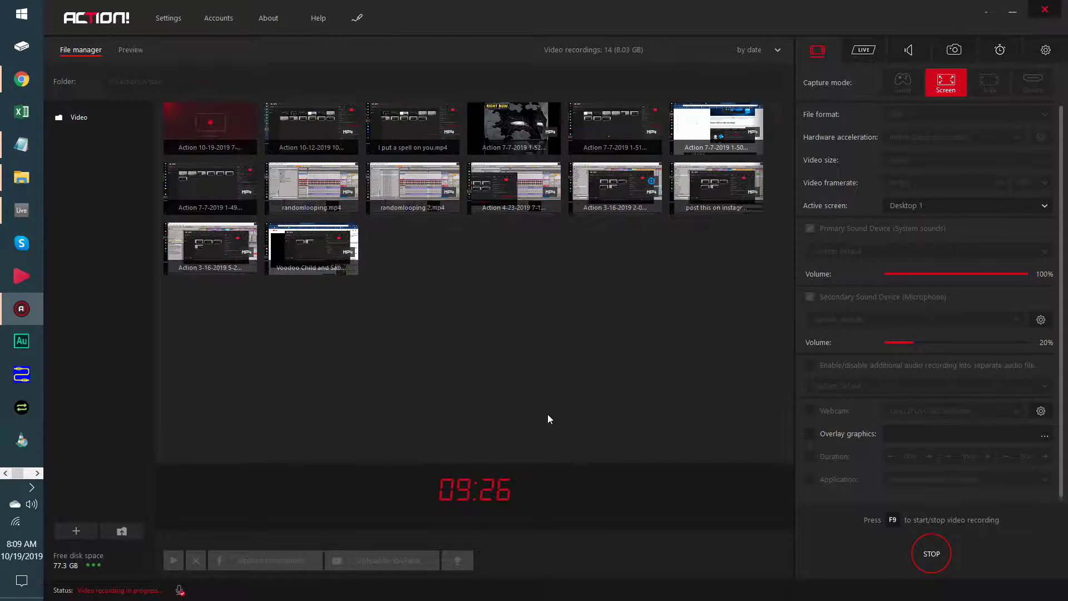
- Return from the Action! recorder to Ableton Live and inspect the full span of the Extraterrestrial Presence_1 clip on 24 Audio
{"action": "left_click", "coordinate": [1010, 13]}
{"action": "key", "text": "XF86AudioRaiseVolume"}
{"action": "scroll", "coordinate": [1012, 210], "scroll_direction": "up", "scroll_amount": 10}
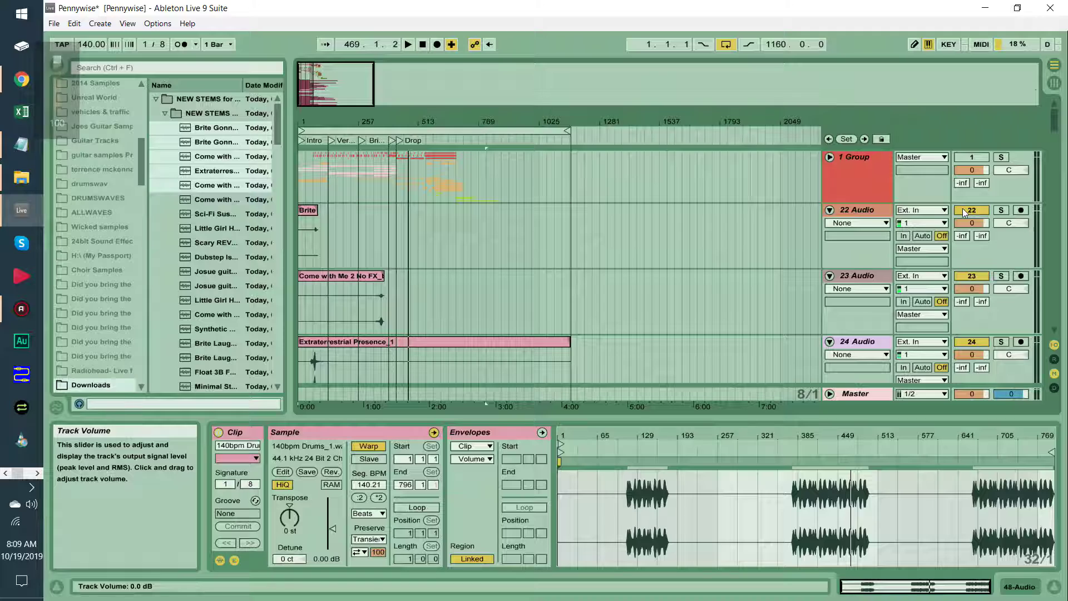
{"action": "scroll", "coordinate": [479, 308], "scroll_direction": "down", "scroll_amount": 2}
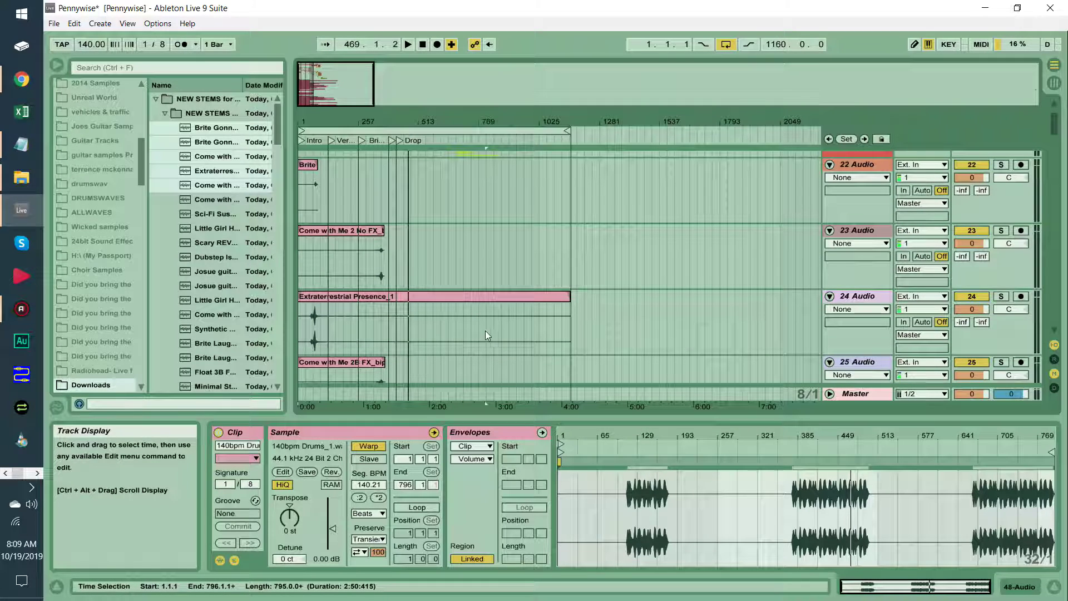
{"action": "left_click", "coordinate": [357, 296]}
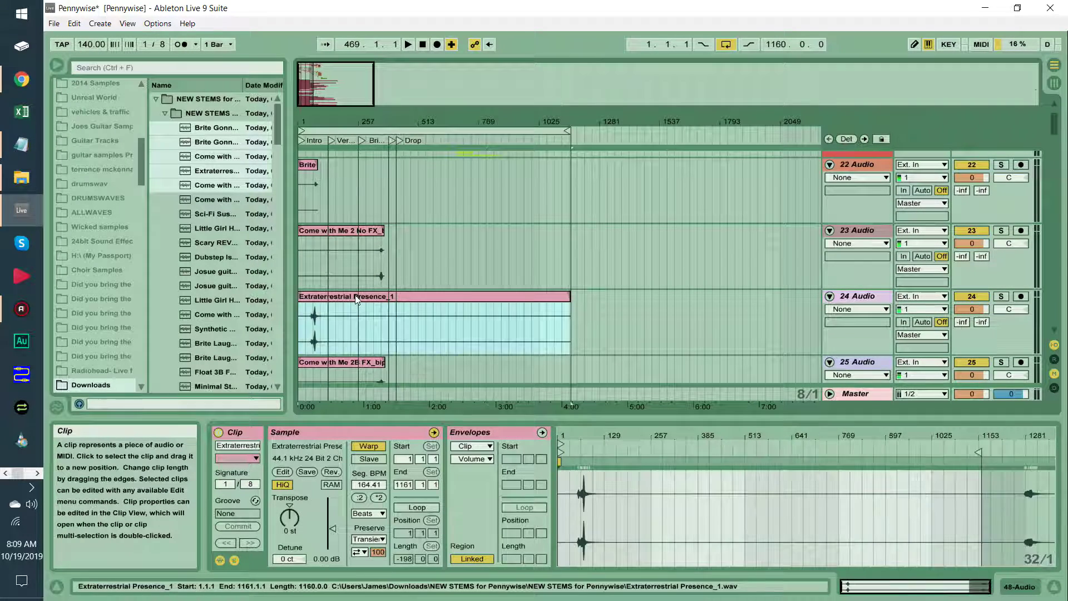
{"action": "left_click_drag", "start_coordinate": [303, 301], "coordinate": [566, 302]}
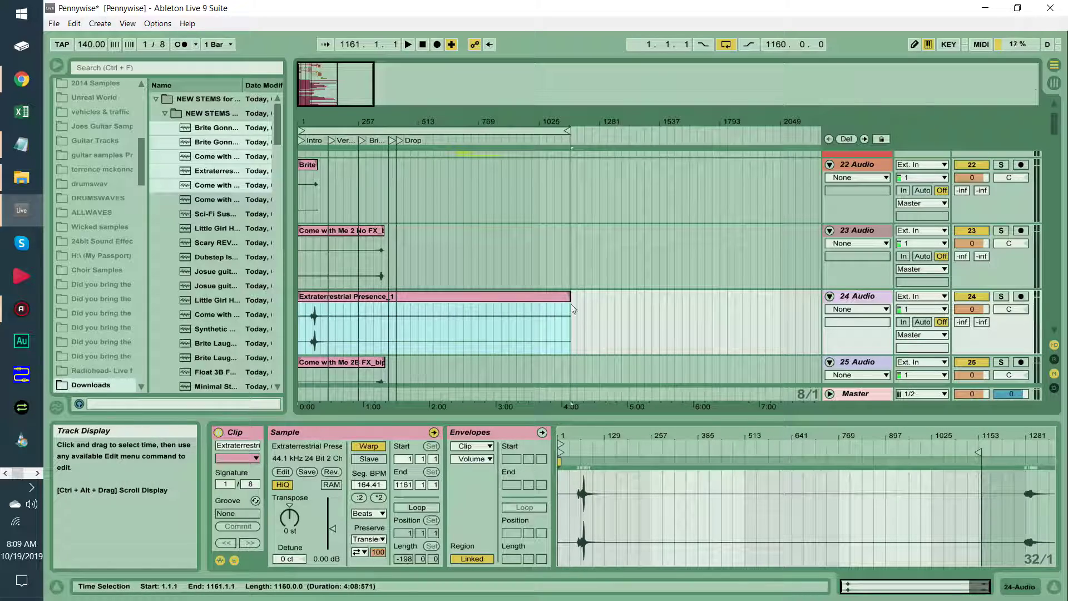
- Select the Sci-Fi Suspense Theme_1 clip on 27 Audio and compare its end with the end of the arrangement loop
{"action": "scroll", "coordinate": [552, 310], "scroll_direction": "down", "scroll_amount": 5}
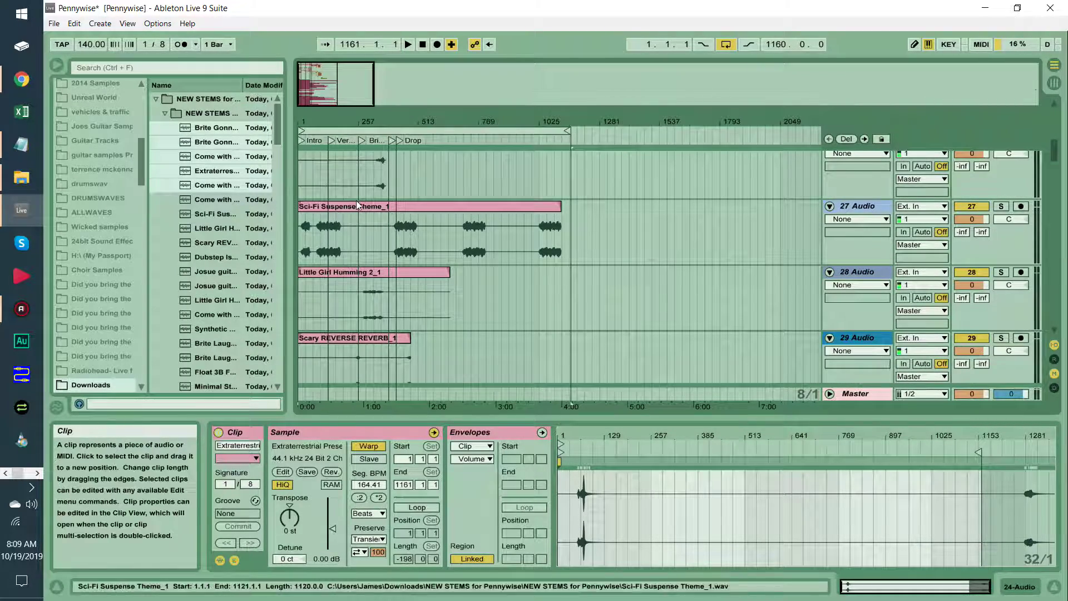
{"action": "left_click", "coordinate": [300, 228]}
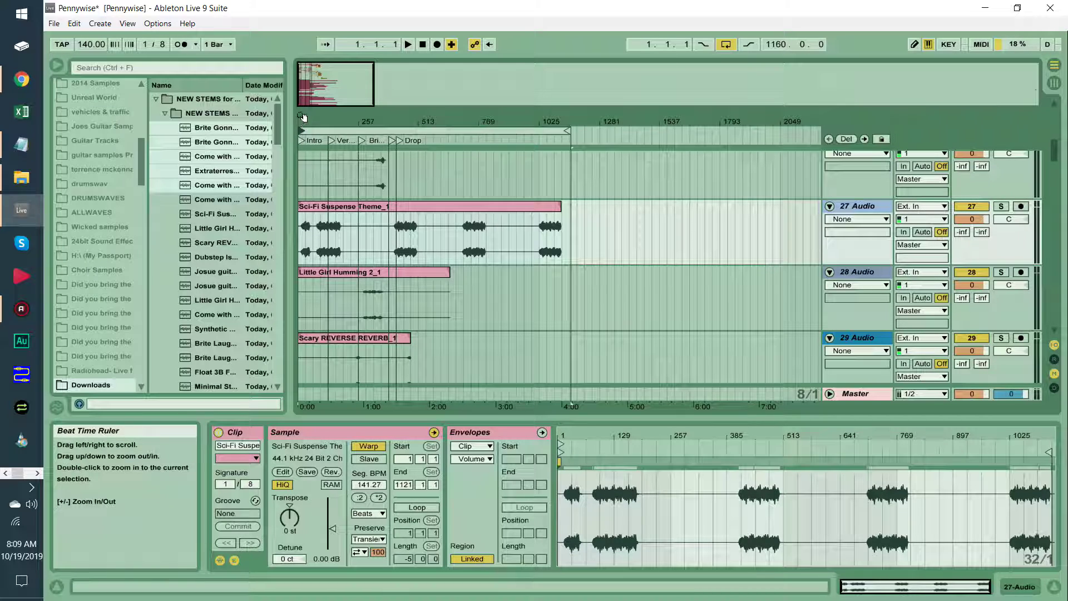
{"action": "left_click_drag", "start_coordinate": [572, 115], "coordinate": [573, 209]}
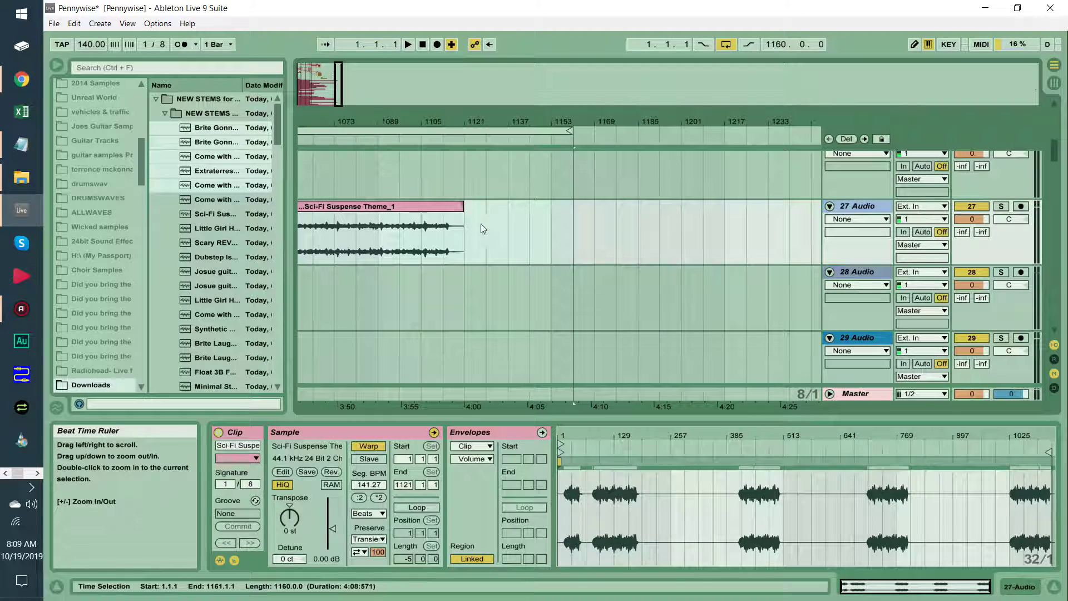
{"action": "left_click", "coordinate": [467, 228]}
{"action": "left_click_drag", "start_coordinate": [401, 121], "coordinate": [754, 121]}
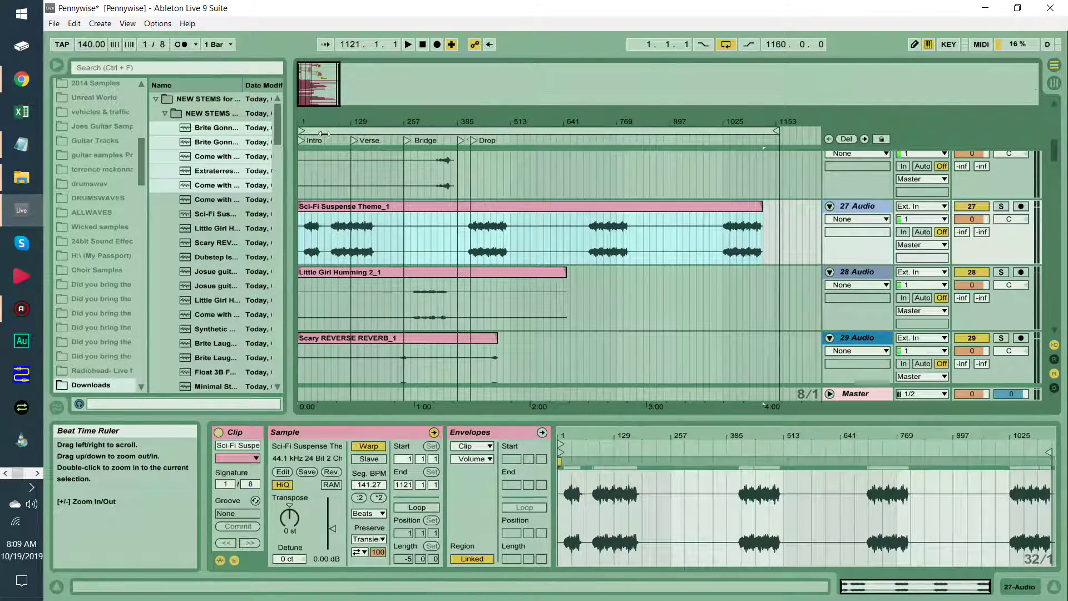
- Shorten the arrangement loop to 1120 bars so it ends at bar 1121 with the Sci-Fi Suspense Theme_1 clip
{"action": "left_click_drag", "start_coordinate": [302, 131], "coordinate": [262, 129]}
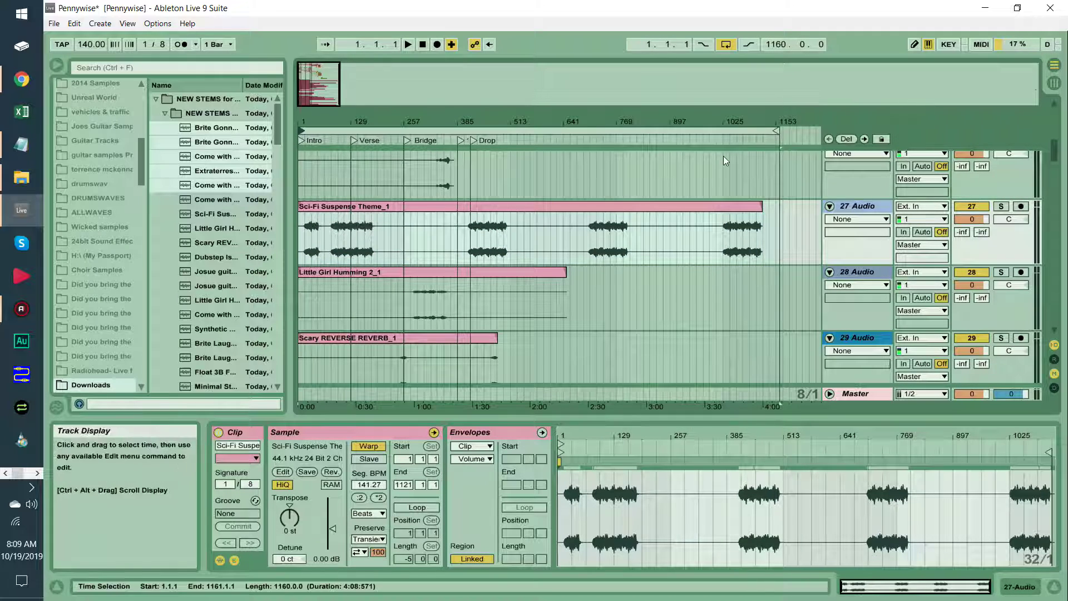
{"action": "mouse_move", "coordinate": [779, 130]}
{"action": "left_mouse_down"}
{"action": "mouse_move", "coordinate": [762, 128]}
{"action": "mouse_move", "coordinate": [846, 244]}
{"action": "left_mouse_up"}
{"action": "left_click_drag", "start_coordinate": [779, 119], "coordinate": [593, 105]}
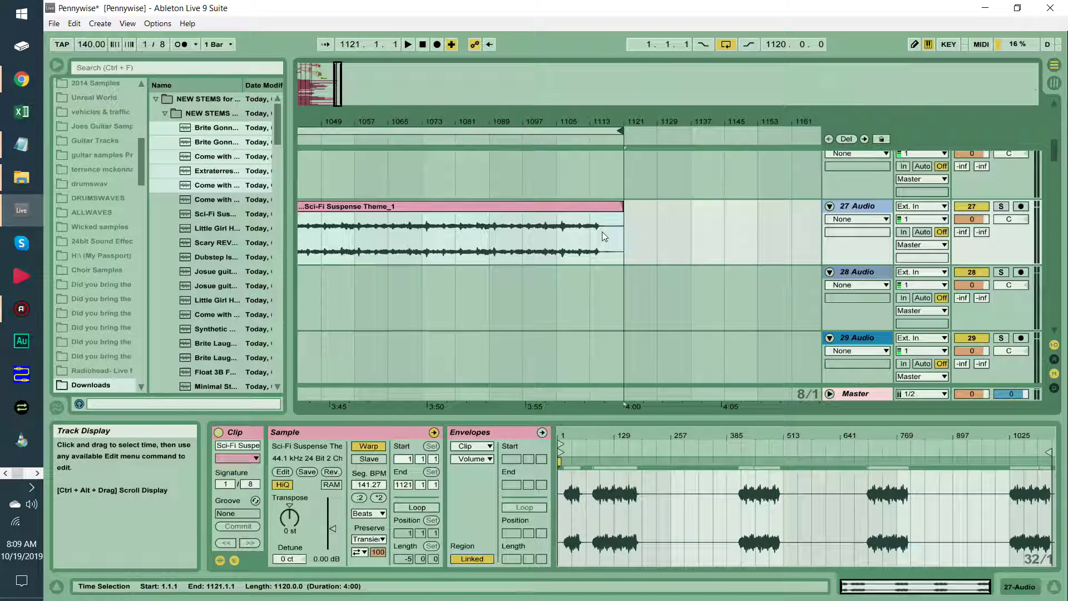
{"action": "left_click_drag", "start_coordinate": [633, 119], "coordinate": [624, 134]}
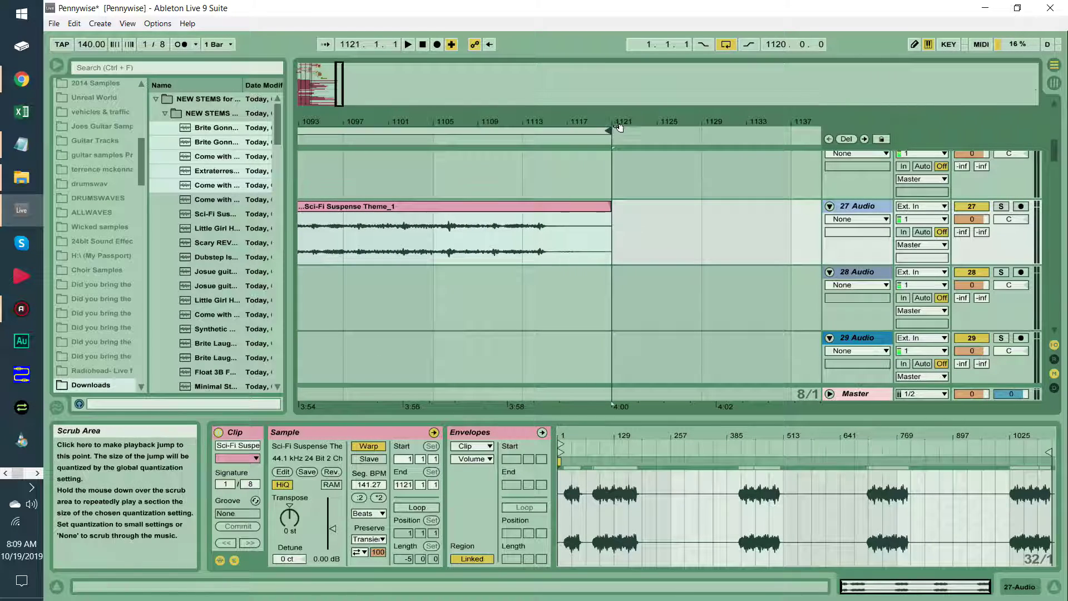
- Try a render length of 1121 bars in the audio export settings and dismiss them without exporting
{"action": "left_click", "coordinate": [52, 24]}
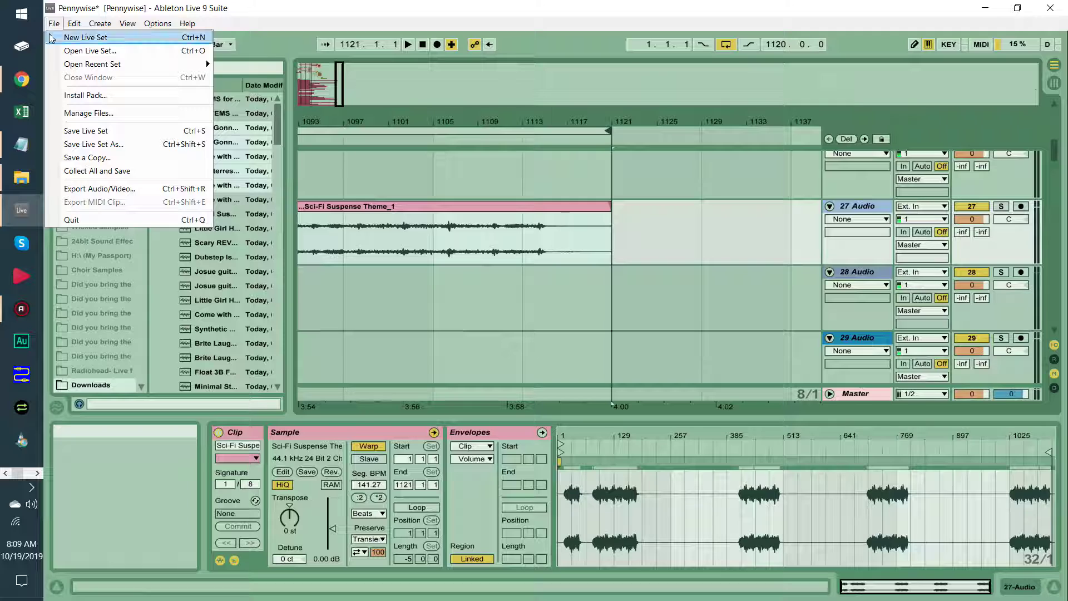
{"action": "left_click", "coordinate": [100, 189]}
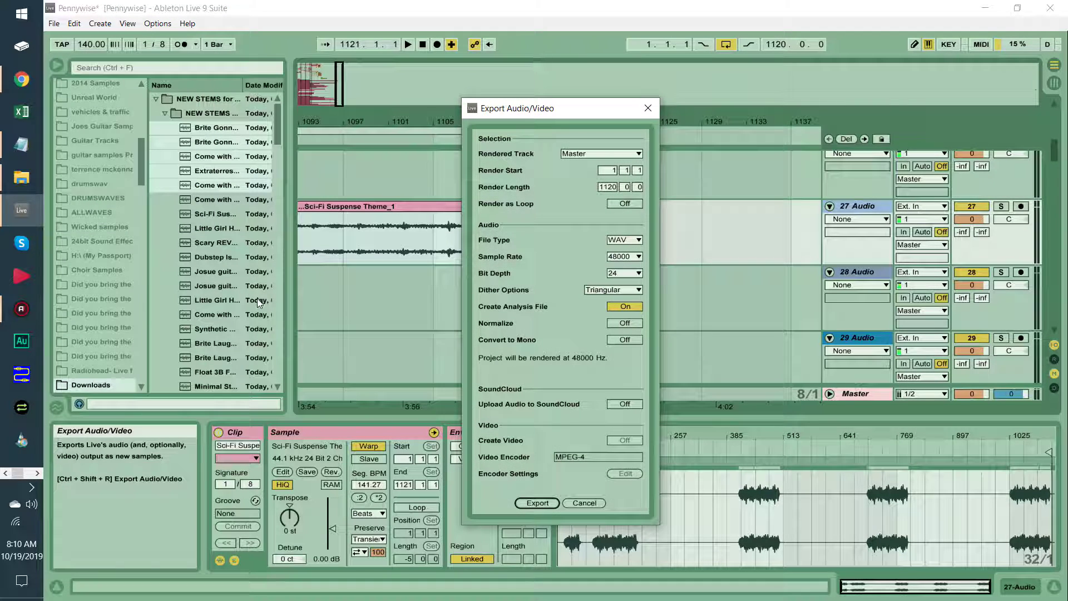
{"action": "left_click_drag", "start_coordinate": [573, 116], "coordinate": [393, 97]}
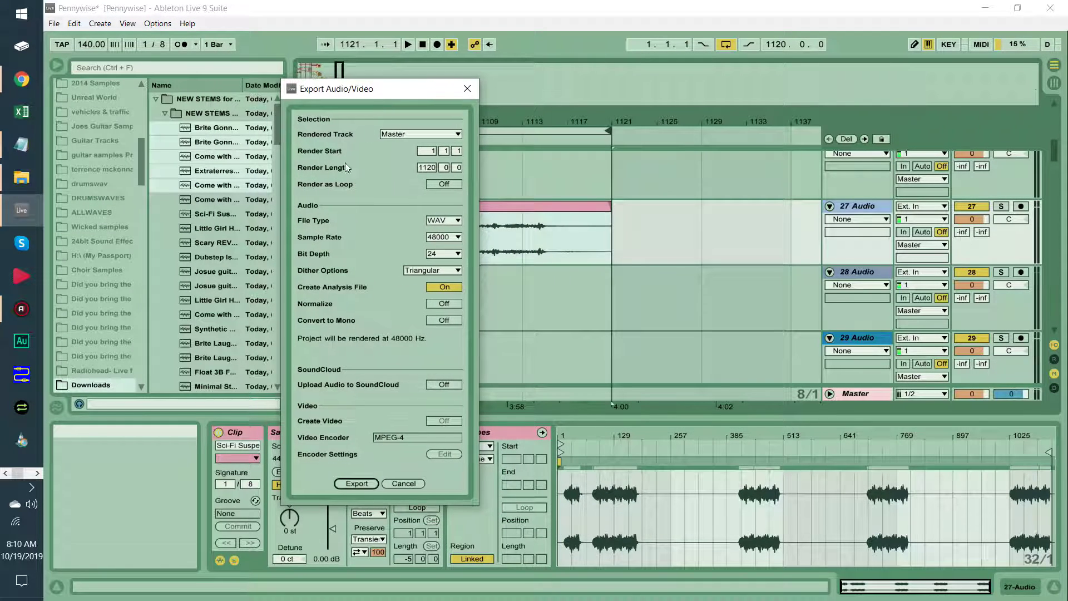
{"action": "left_click", "coordinate": [427, 167]}
{"action": "left_click_drag", "start_coordinate": [428, 168], "coordinate": [428, 164]}
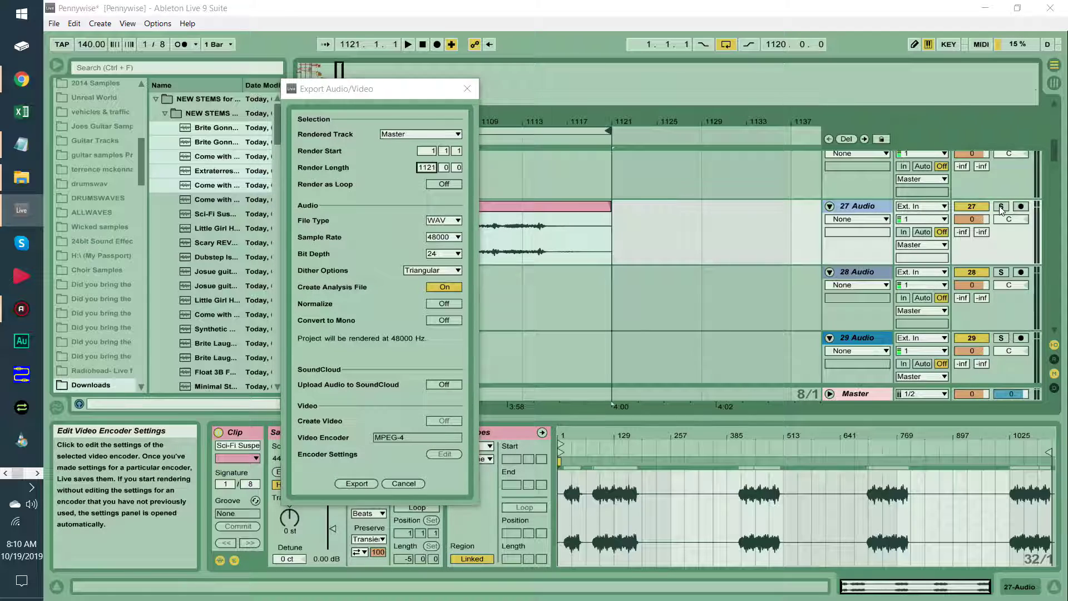
{"action": "left_click", "coordinate": [475, 93]}
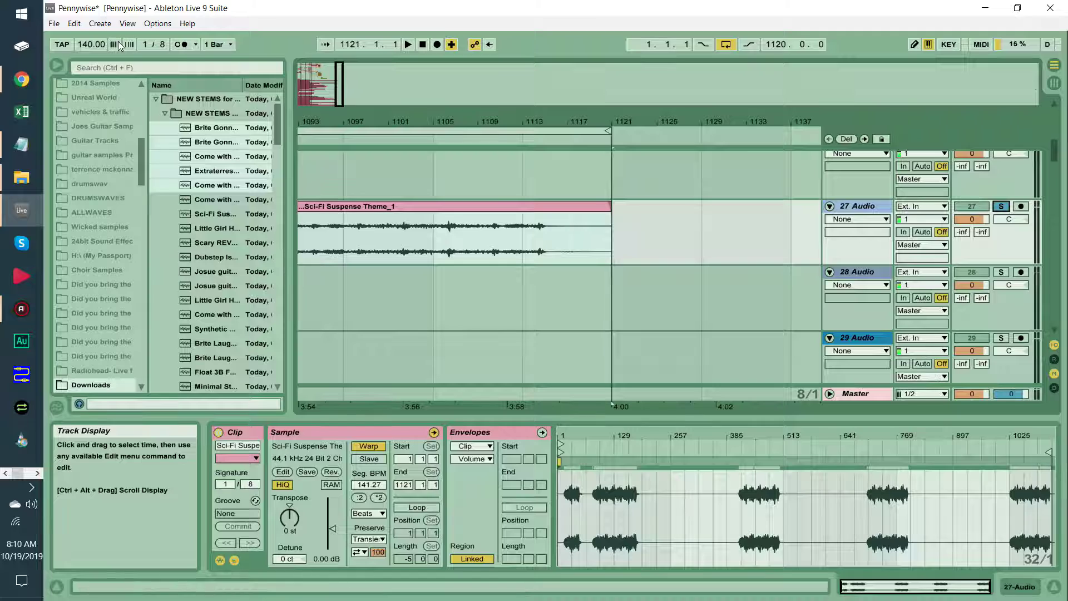
- Switch the solo from 27 Audio to 28 Audio and turn it off again
{"action": "key", "text": "alt+f"}
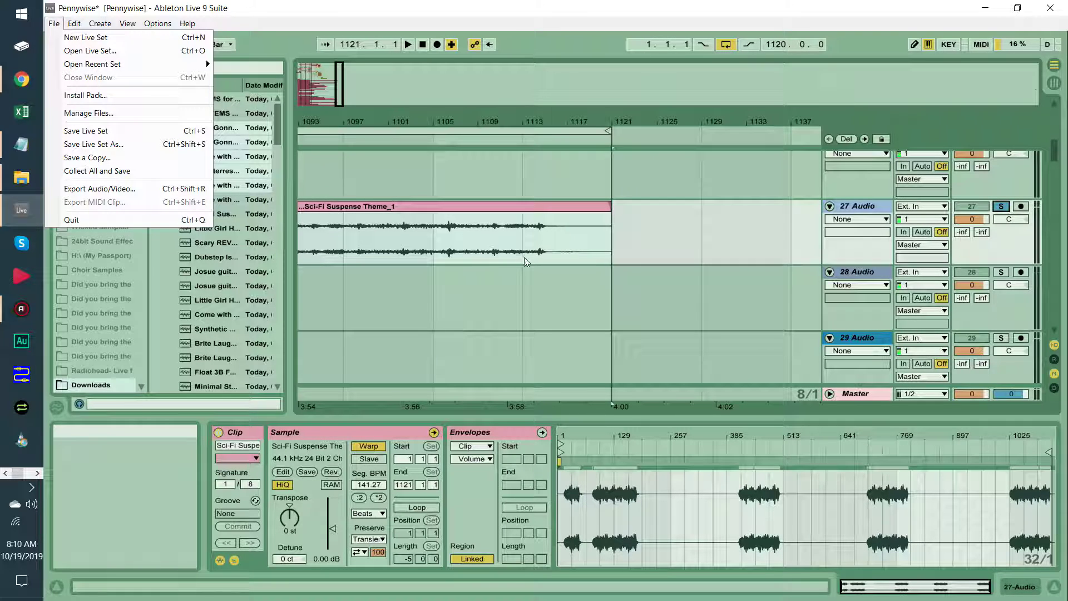
{"action": "left_click", "coordinate": [539, 228]}
{"action": "left_click_drag", "start_coordinate": [493, 123], "coordinate": [768, 2]}
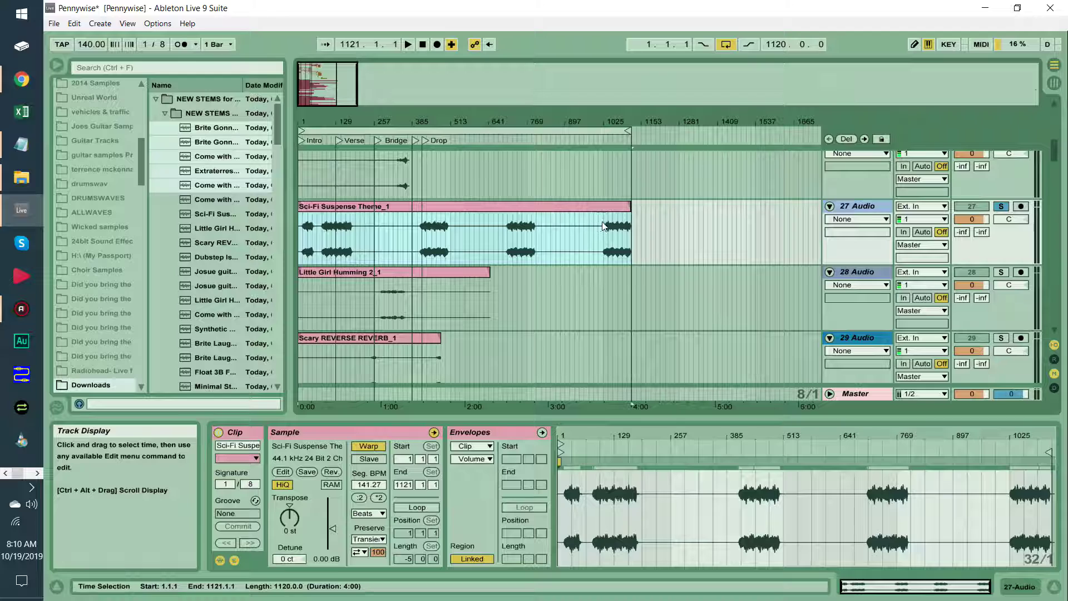
{"action": "left_click", "coordinate": [1006, 272]}
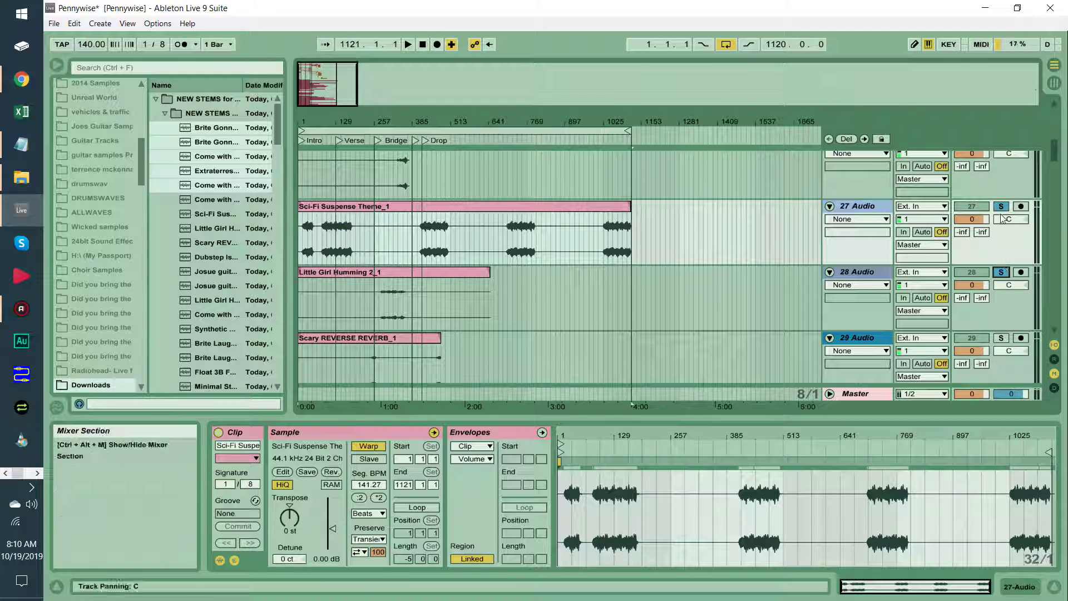
{"action": "left_click", "coordinate": [864, 210]}
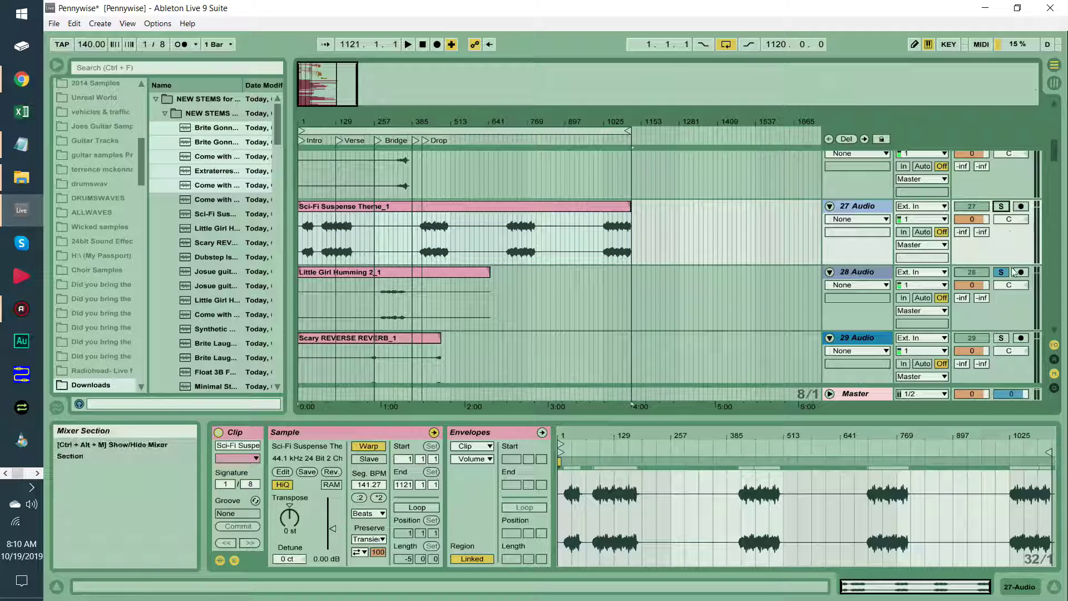
{"action": "left_click", "coordinate": [1001, 206]}
{"action": "left_click", "coordinate": [318, 279]}
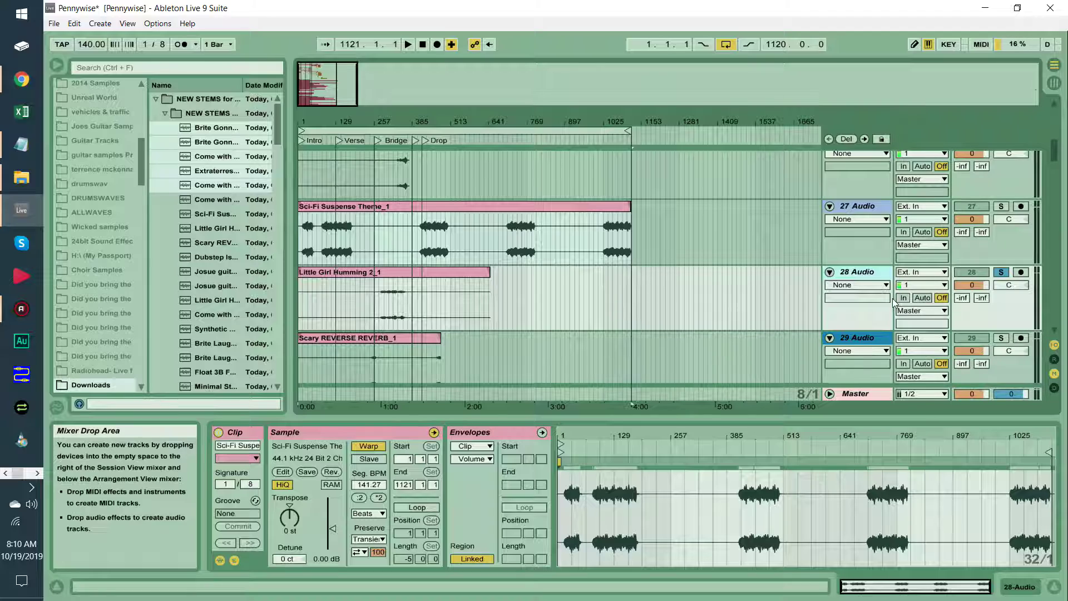
{"action": "left_click", "coordinate": [1002, 272]}
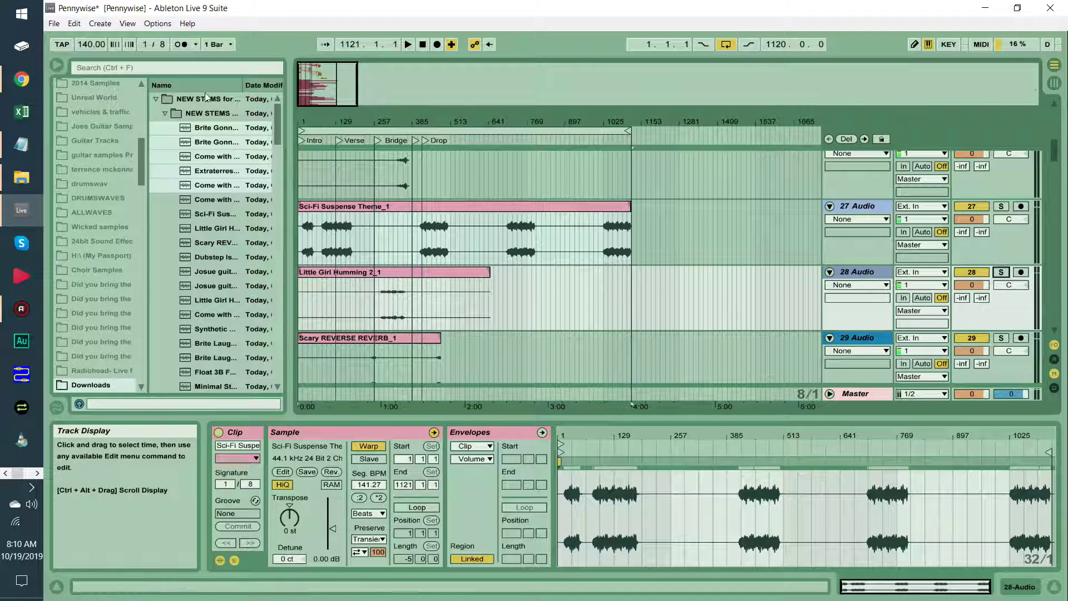
- Look through the stem files in the NEW STEMS folder, from the first Brite file down to the SCREAMS file
{"action": "left_click", "coordinate": [212, 133]}
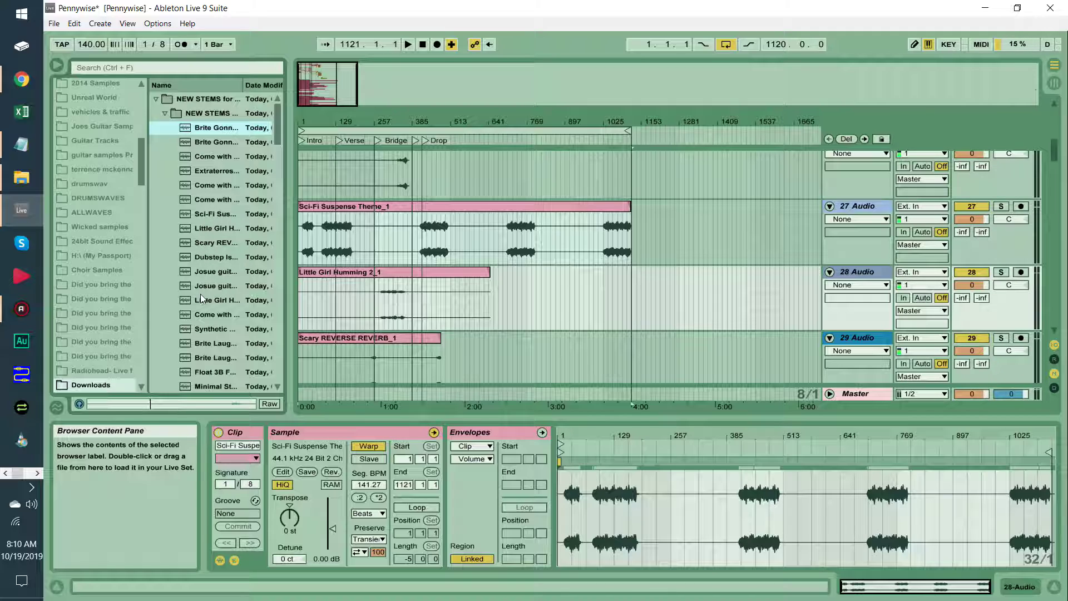
{"action": "scroll", "coordinate": [203, 356], "scroll_direction": "down", "scroll_amount": 3}
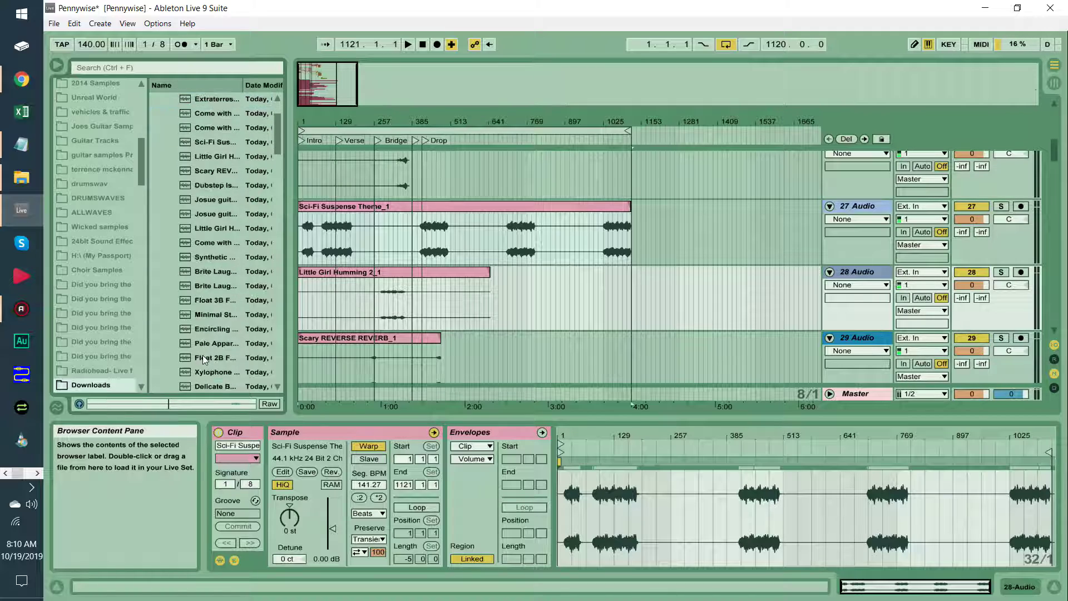
{"action": "scroll", "coordinate": [202, 334], "scroll_direction": "down", "scroll_amount": 6}
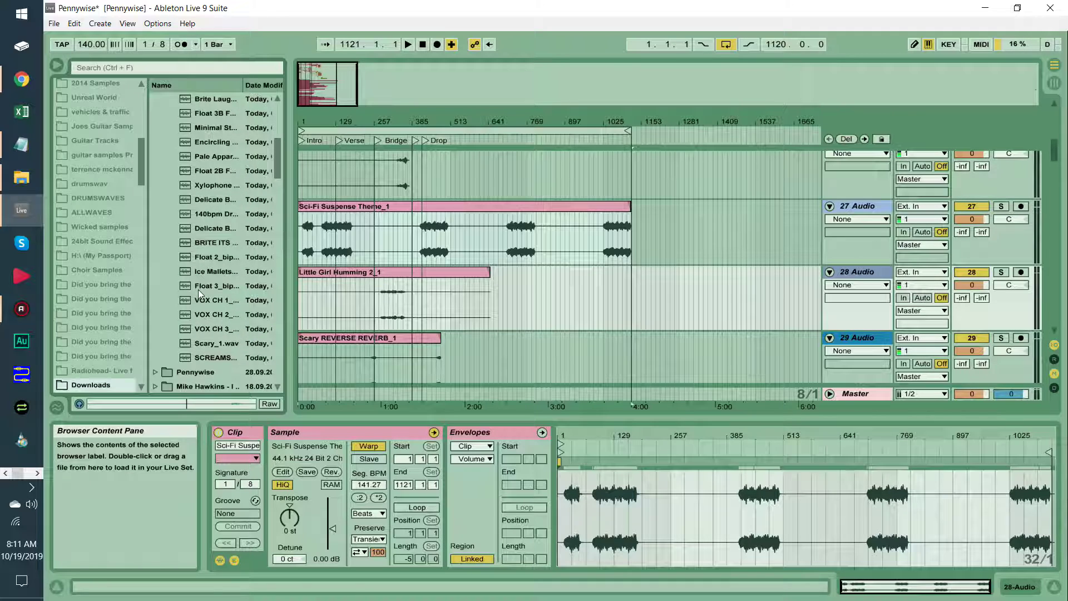
- Review the stem clips on tracks 22 Audio to 33 Audio and compare their lengths with the arrangement loop
{"action": "left_click", "coordinate": [543, 303]}
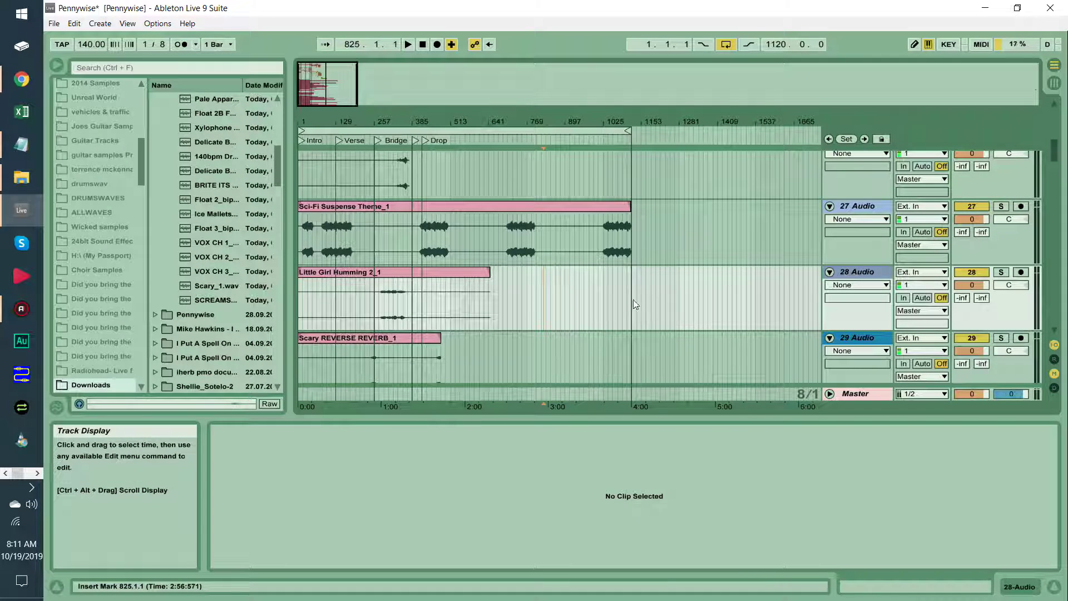
{"action": "scroll", "coordinate": [579, 286], "scroll_direction": "up", "scroll_amount": 2}
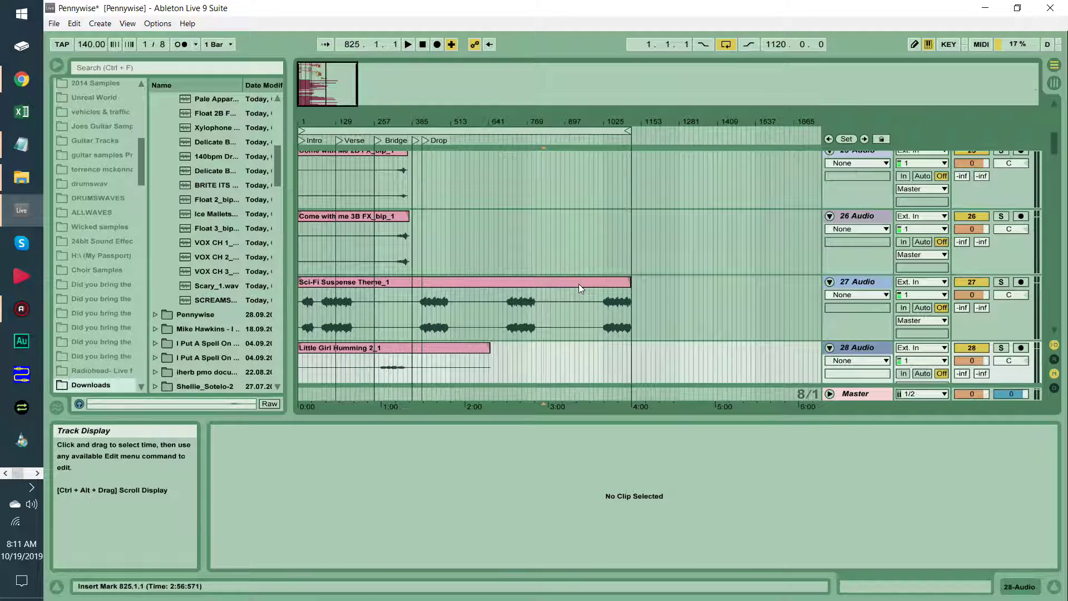
{"action": "scroll", "coordinate": [547, 334], "scroll_direction": "down", "scroll_amount": 1}
{"action": "scroll", "coordinate": [546, 334], "scroll_direction": "down", "scroll_amount": 5}
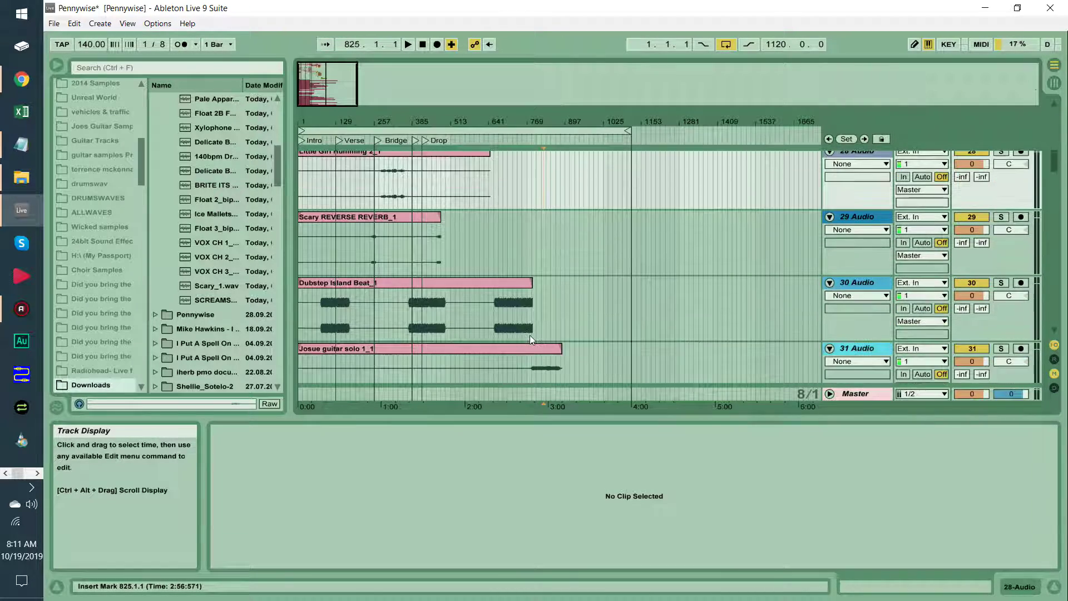
{"action": "scroll", "coordinate": [450, 358], "scroll_direction": "down", "scroll_amount": 4}
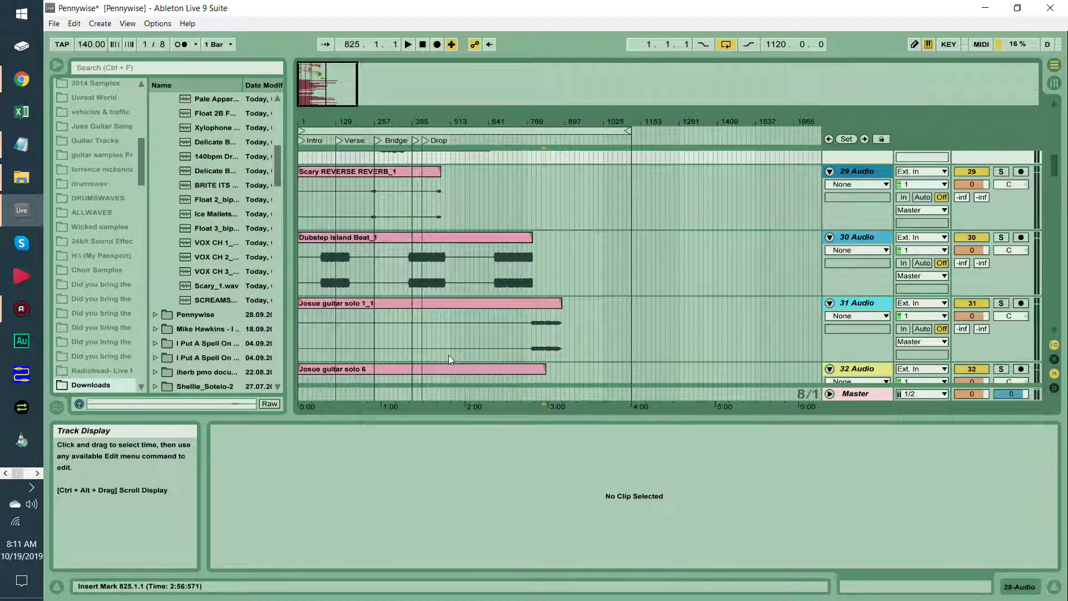
{"action": "scroll", "coordinate": [516, 319], "scroll_direction": "up", "scroll_amount": 8}
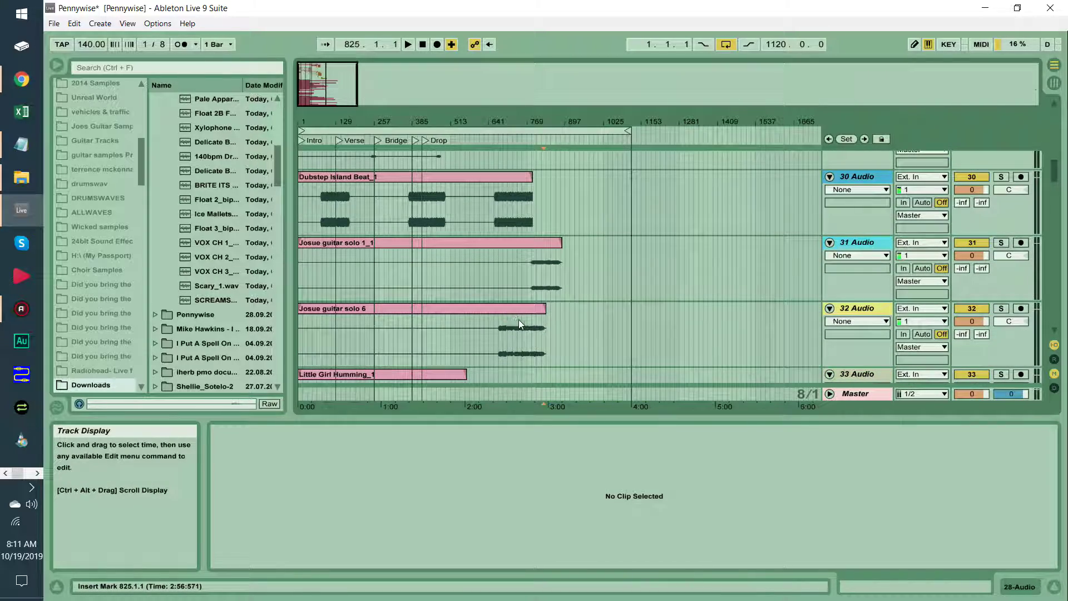
{"action": "scroll", "coordinate": [528, 307], "scroll_direction": "up", "scroll_amount": 8}
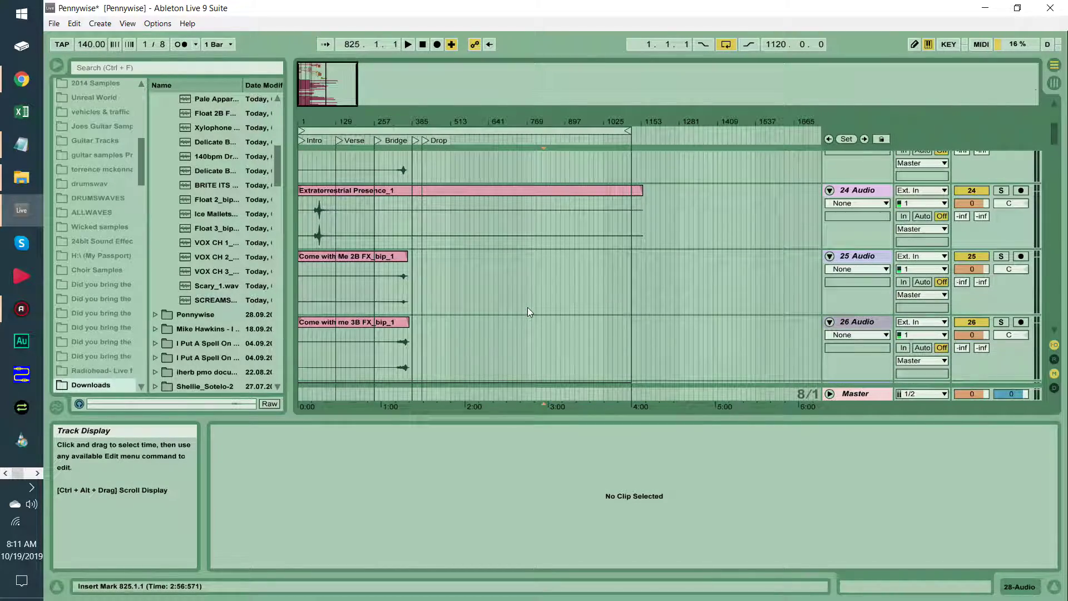
{"action": "scroll", "coordinate": [527, 307], "scroll_direction": "up", "scroll_amount": 3}
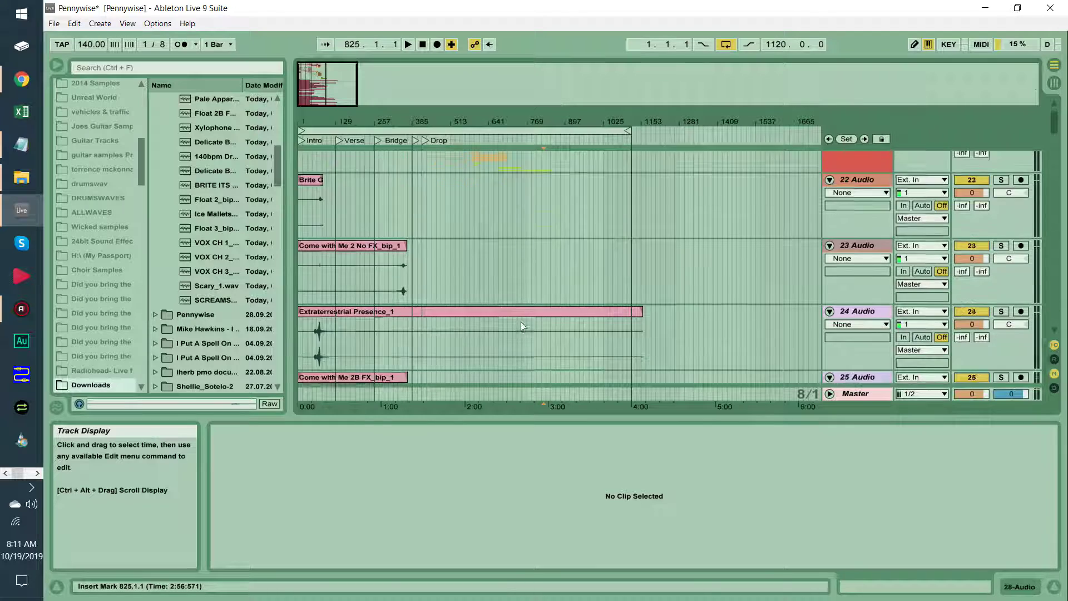
- Solo 22 Audio, 24 Audio and 25 Audio one at a time, ending with only 25 Audio soloed
{"action": "left_click", "coordinate": [1001, 195]}
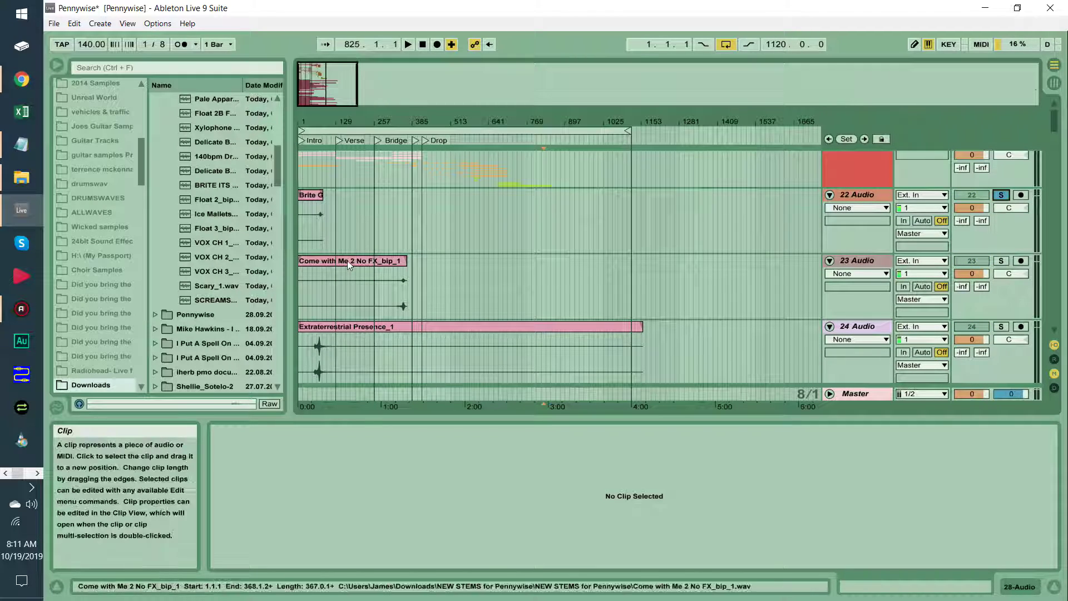
{"action": "scroll", "coordinate": [342, 264], "scroll_direction": "down", "scroll_amount": 5}
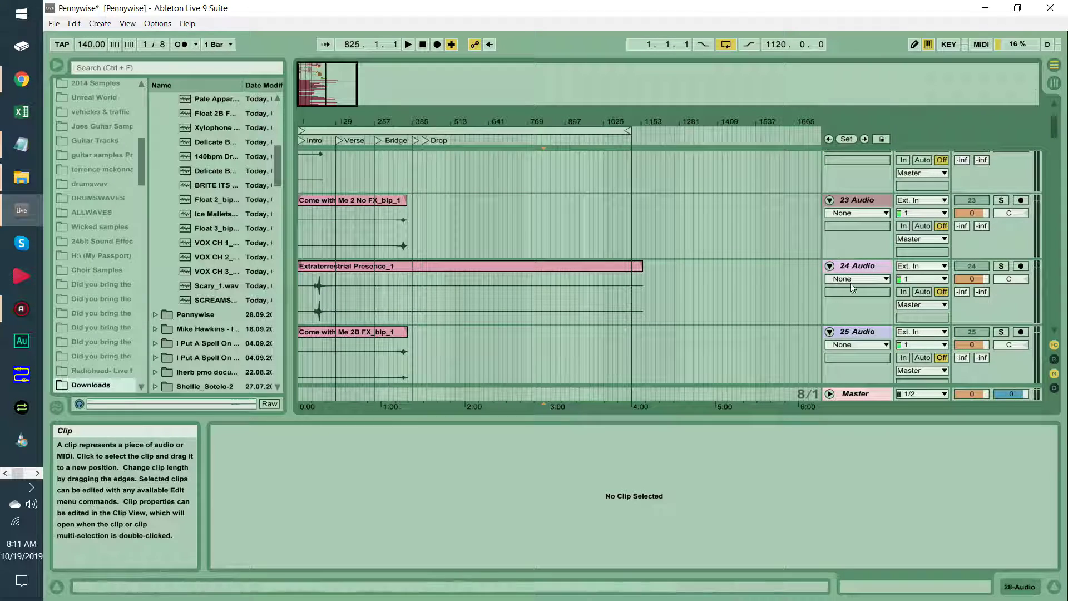
{"action": "scroll", "coordinate": [415, 323], "scroll_direction": "down", "scroll_amount": 3}
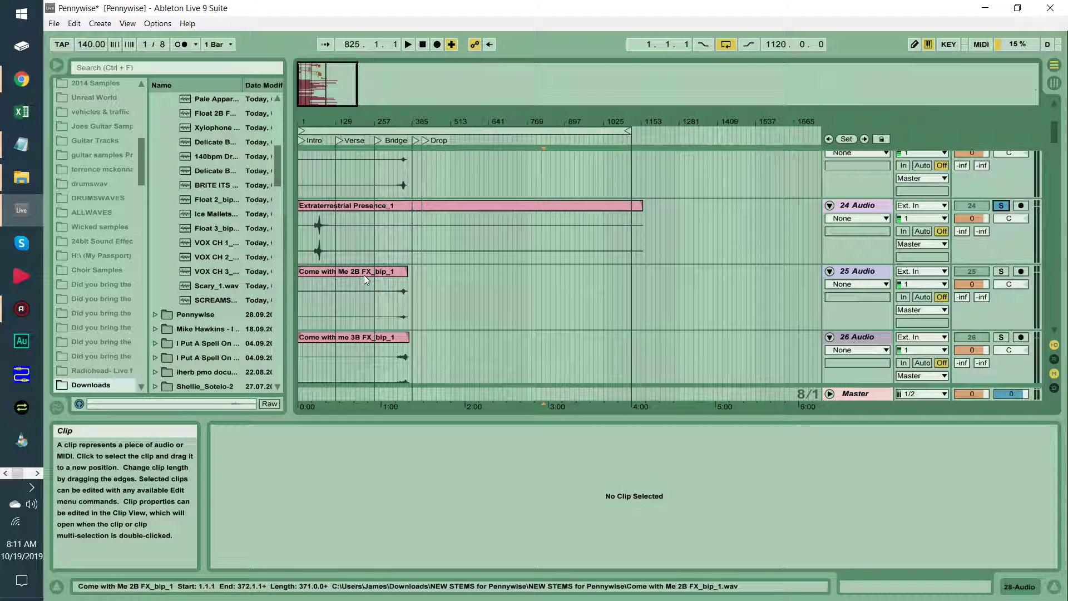
{"action": "left_click", "coordinate": [1001, 271]}
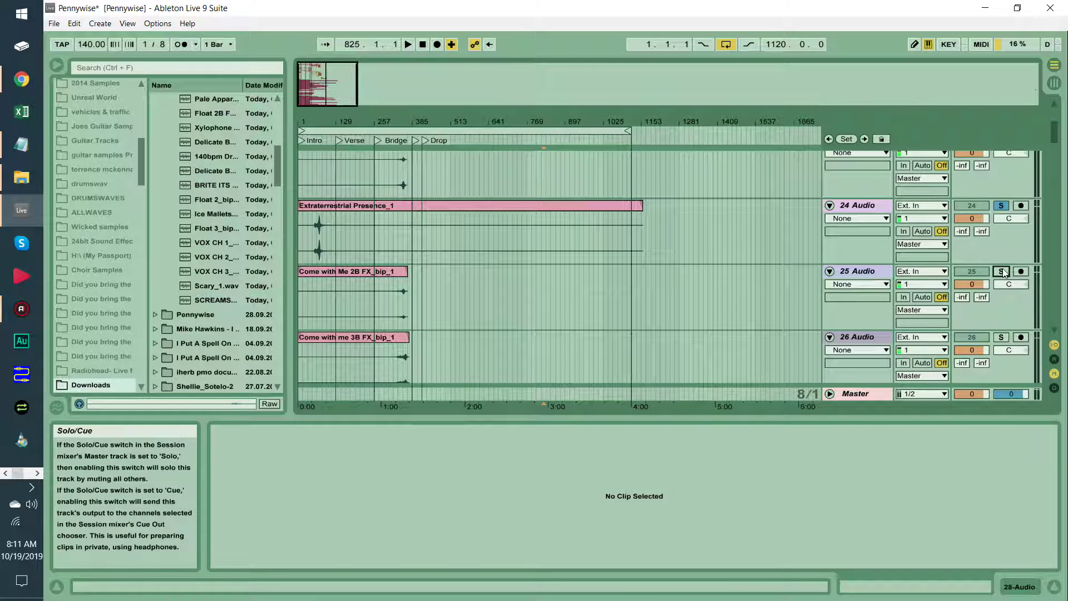
- Add 22 Audio, 23 Audio, 24 Audio, 26 Audio and 28 Audio to the soloed tracks, skipping 27 Audio
{"action": "scroll", "coordinate": [988, 252], "scroll_direction": "up", "scroll_amount": 5}
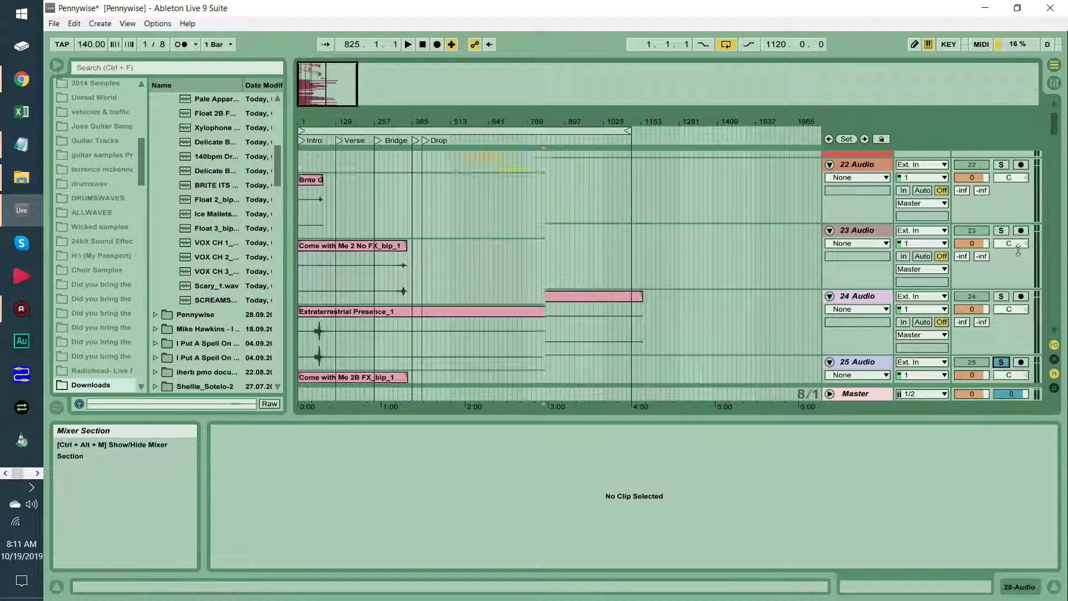
{"action": "scroll", "coordinate": [1003, 264], "scroll_direction": "down", "scroll_amount": 2}
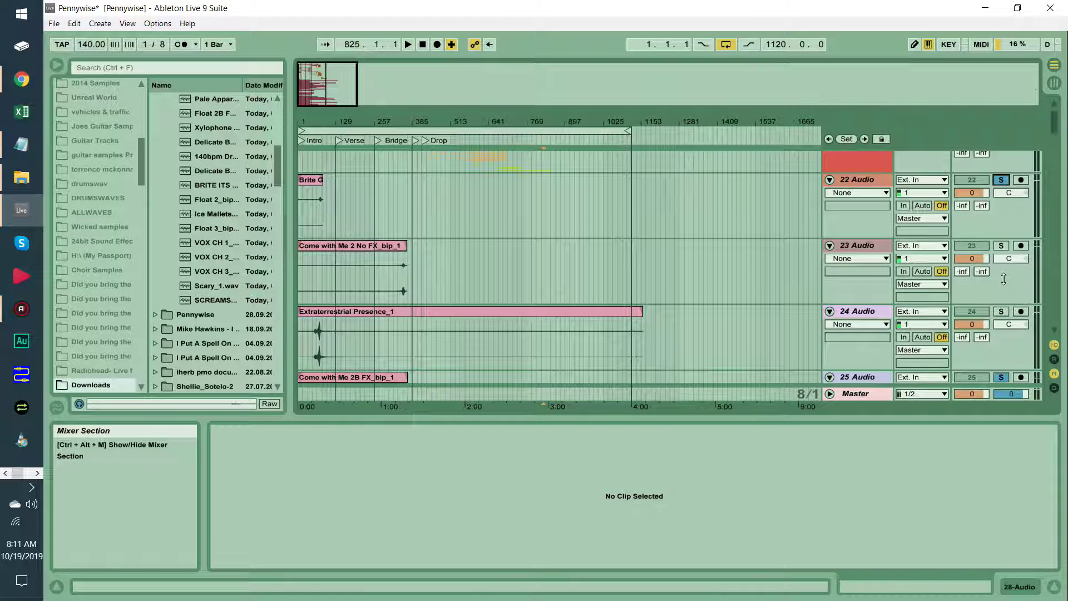
{"action": "left_click", "coordinate": [1002, 245], "text": "ctrl"}
{"action": "scroll", "coordinate": [1004, 300], "scroll_direction": "down", "scroll_amount": 2}
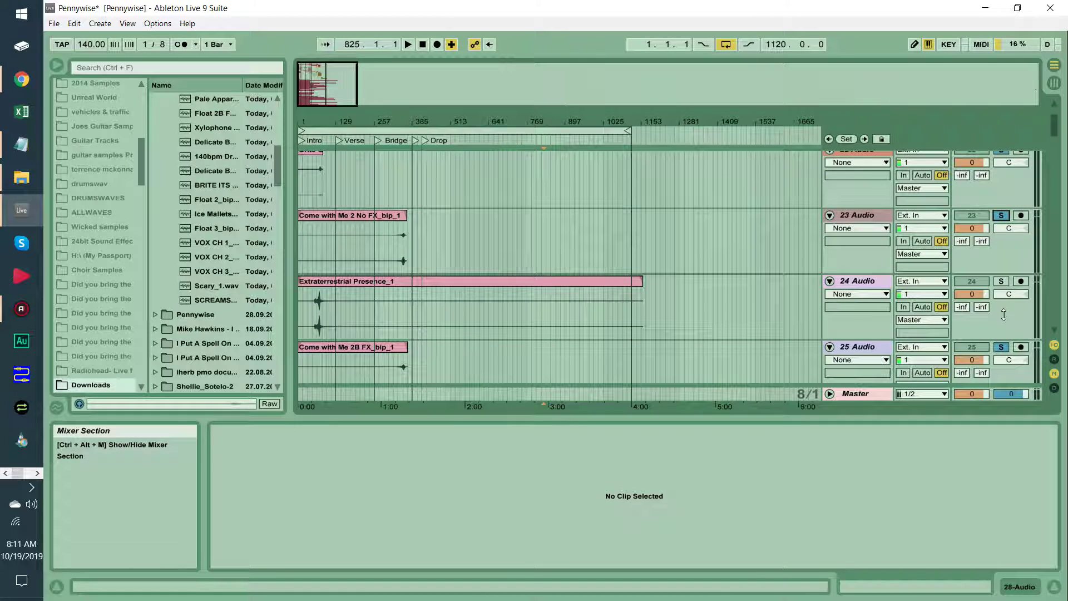
{"action": "left_click", "coordinate": [1001, 281], "text": "ctrl"}
{"action": "scroll", "coordinate": [869, 326], "scroll_direction": "down", "scroll_amount": 2}
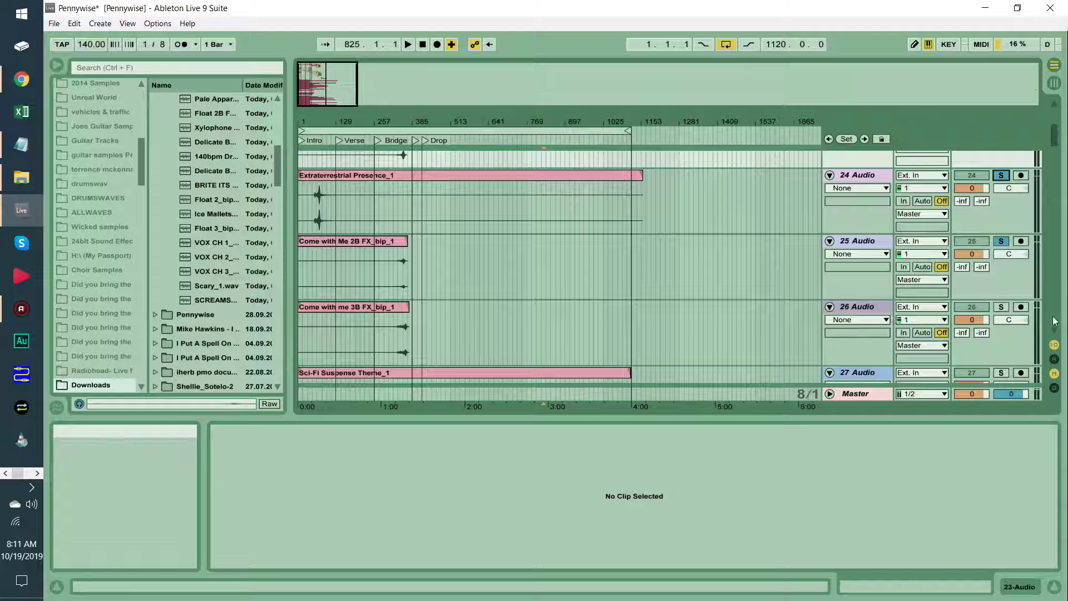
{"action": "left_click", "coordinate": [1002, 307], "text": "ctrl"}
{"action": "scroll", "coordinate": [1001, 320], "scroll_direction": "down", "scroll_amount": 5}
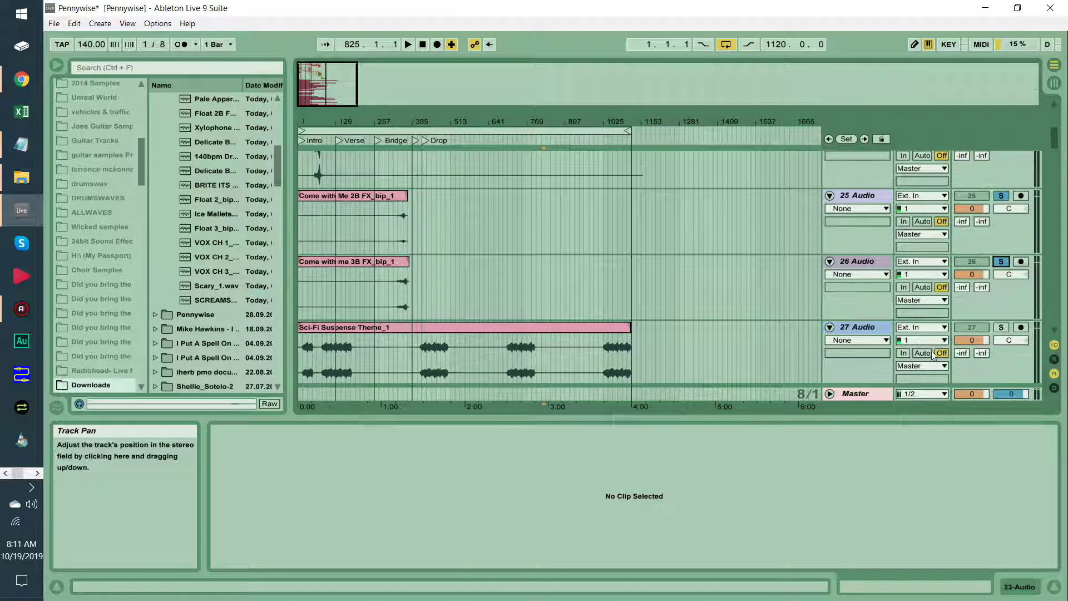
{"action": "left_click", "coordinate": [1001, 241], "text": "ctrl"}
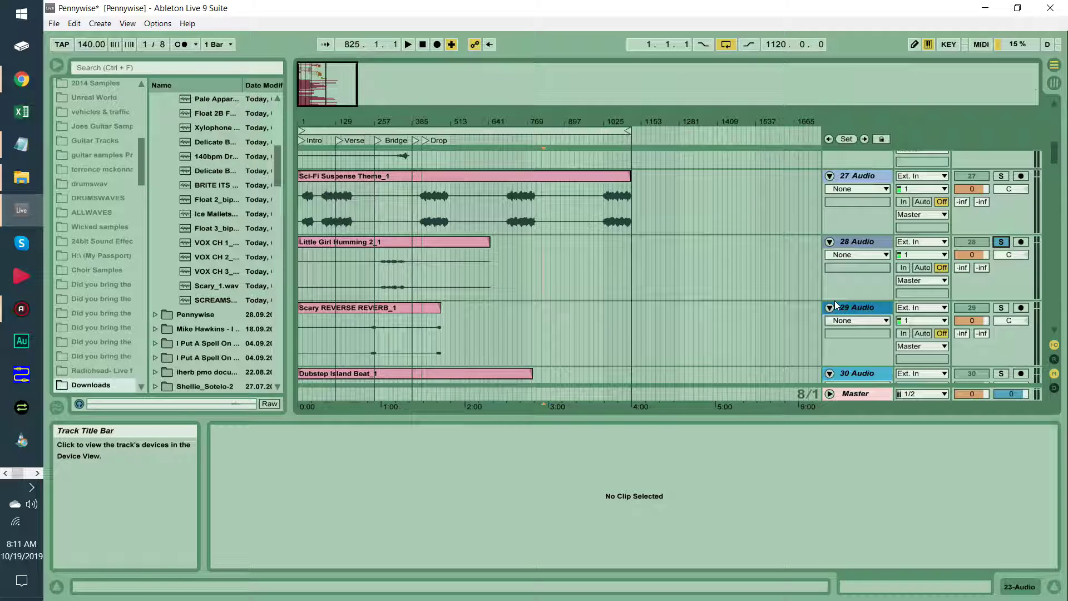